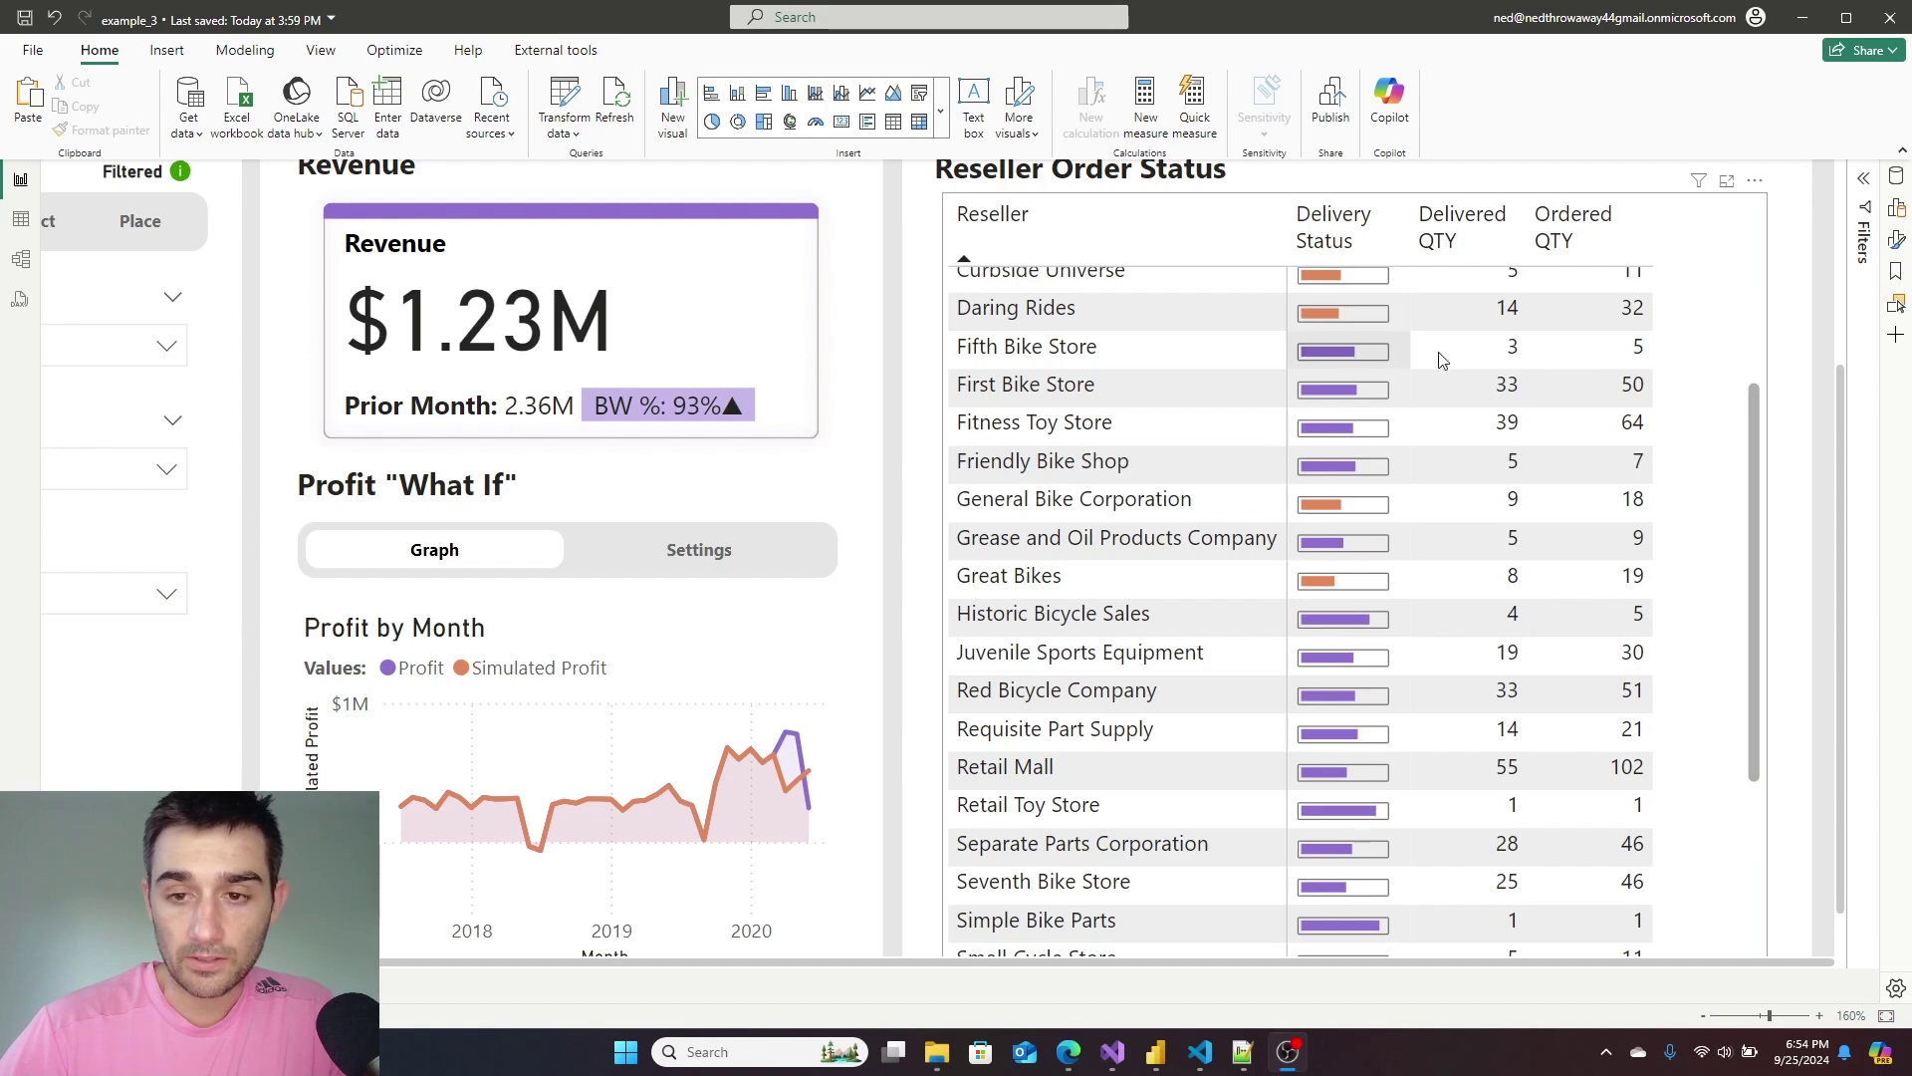
- Examine the delivery status bars and their percent-delivered tooltips in the Reseller Order Status table
scroll(1539, 360, "up", 3)
scroll(1542, 397, "down", 5)
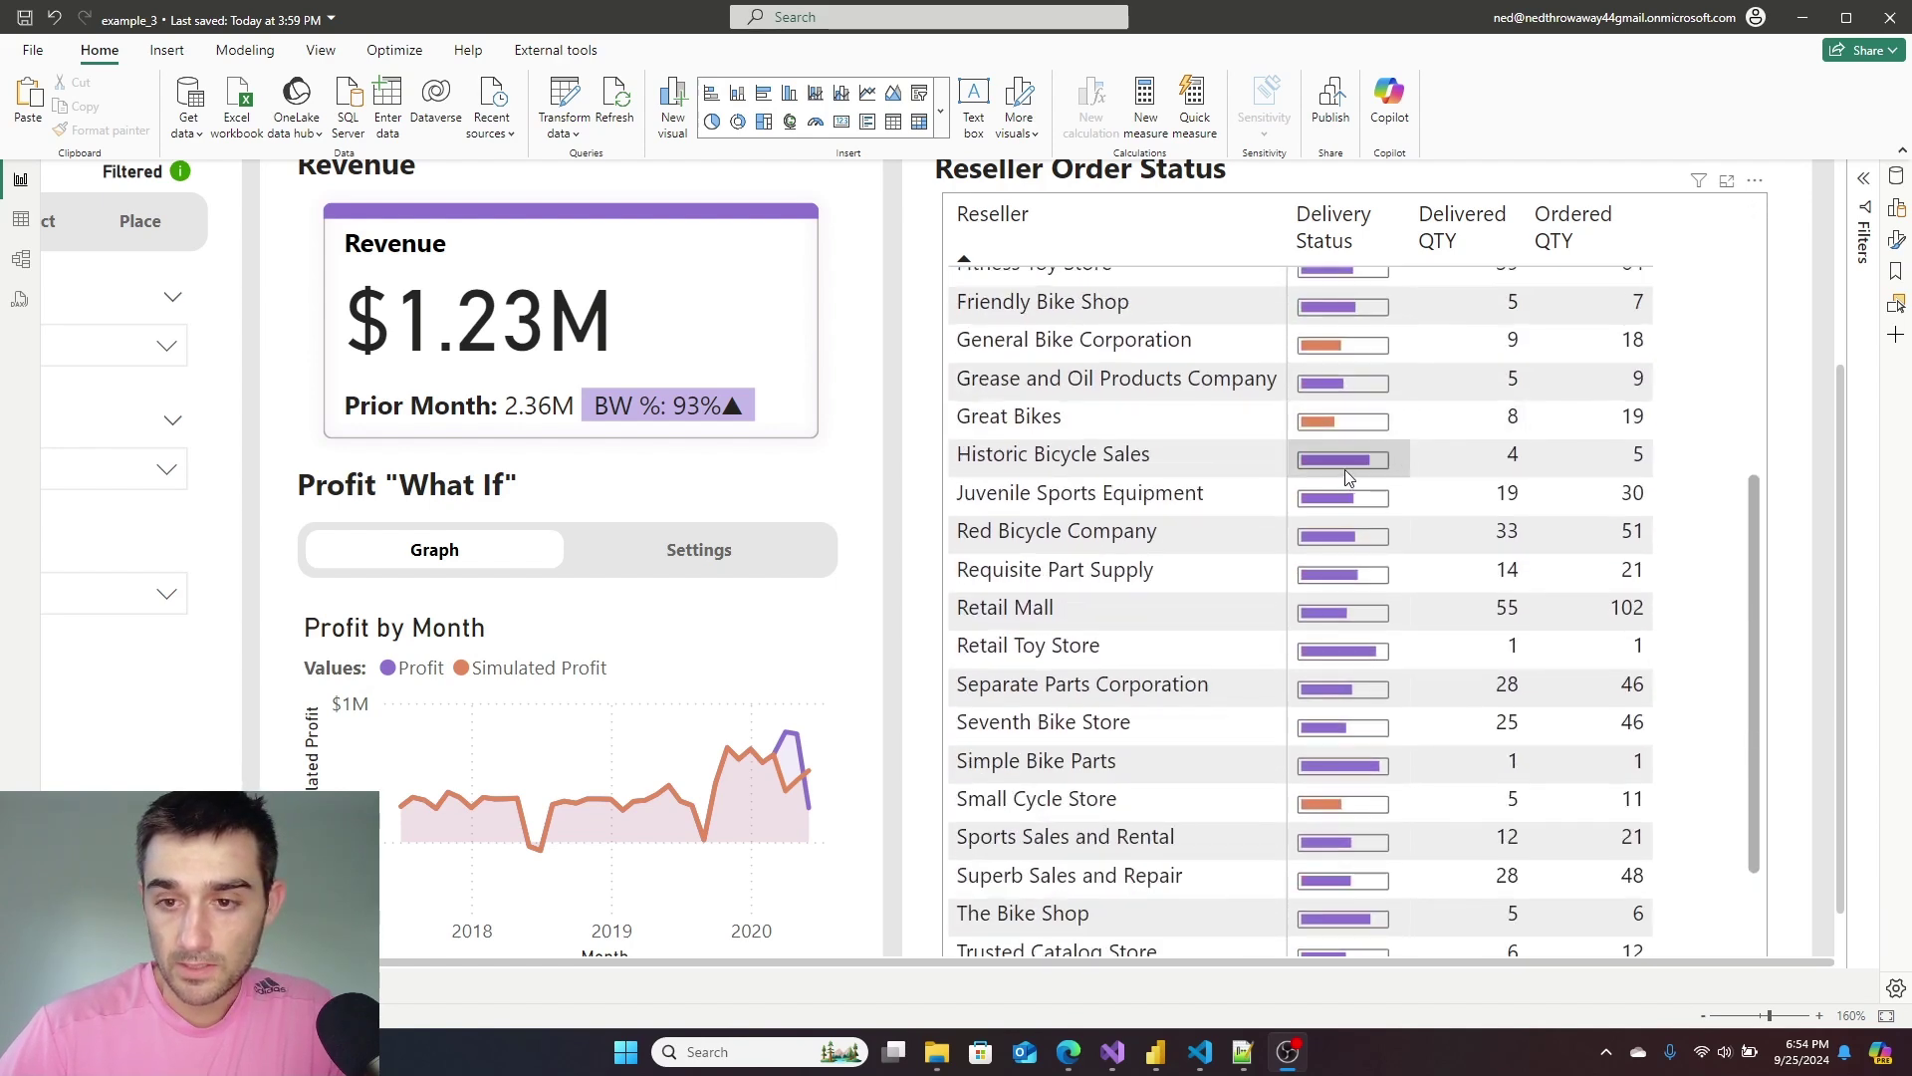
mouse_move(1353, 464)
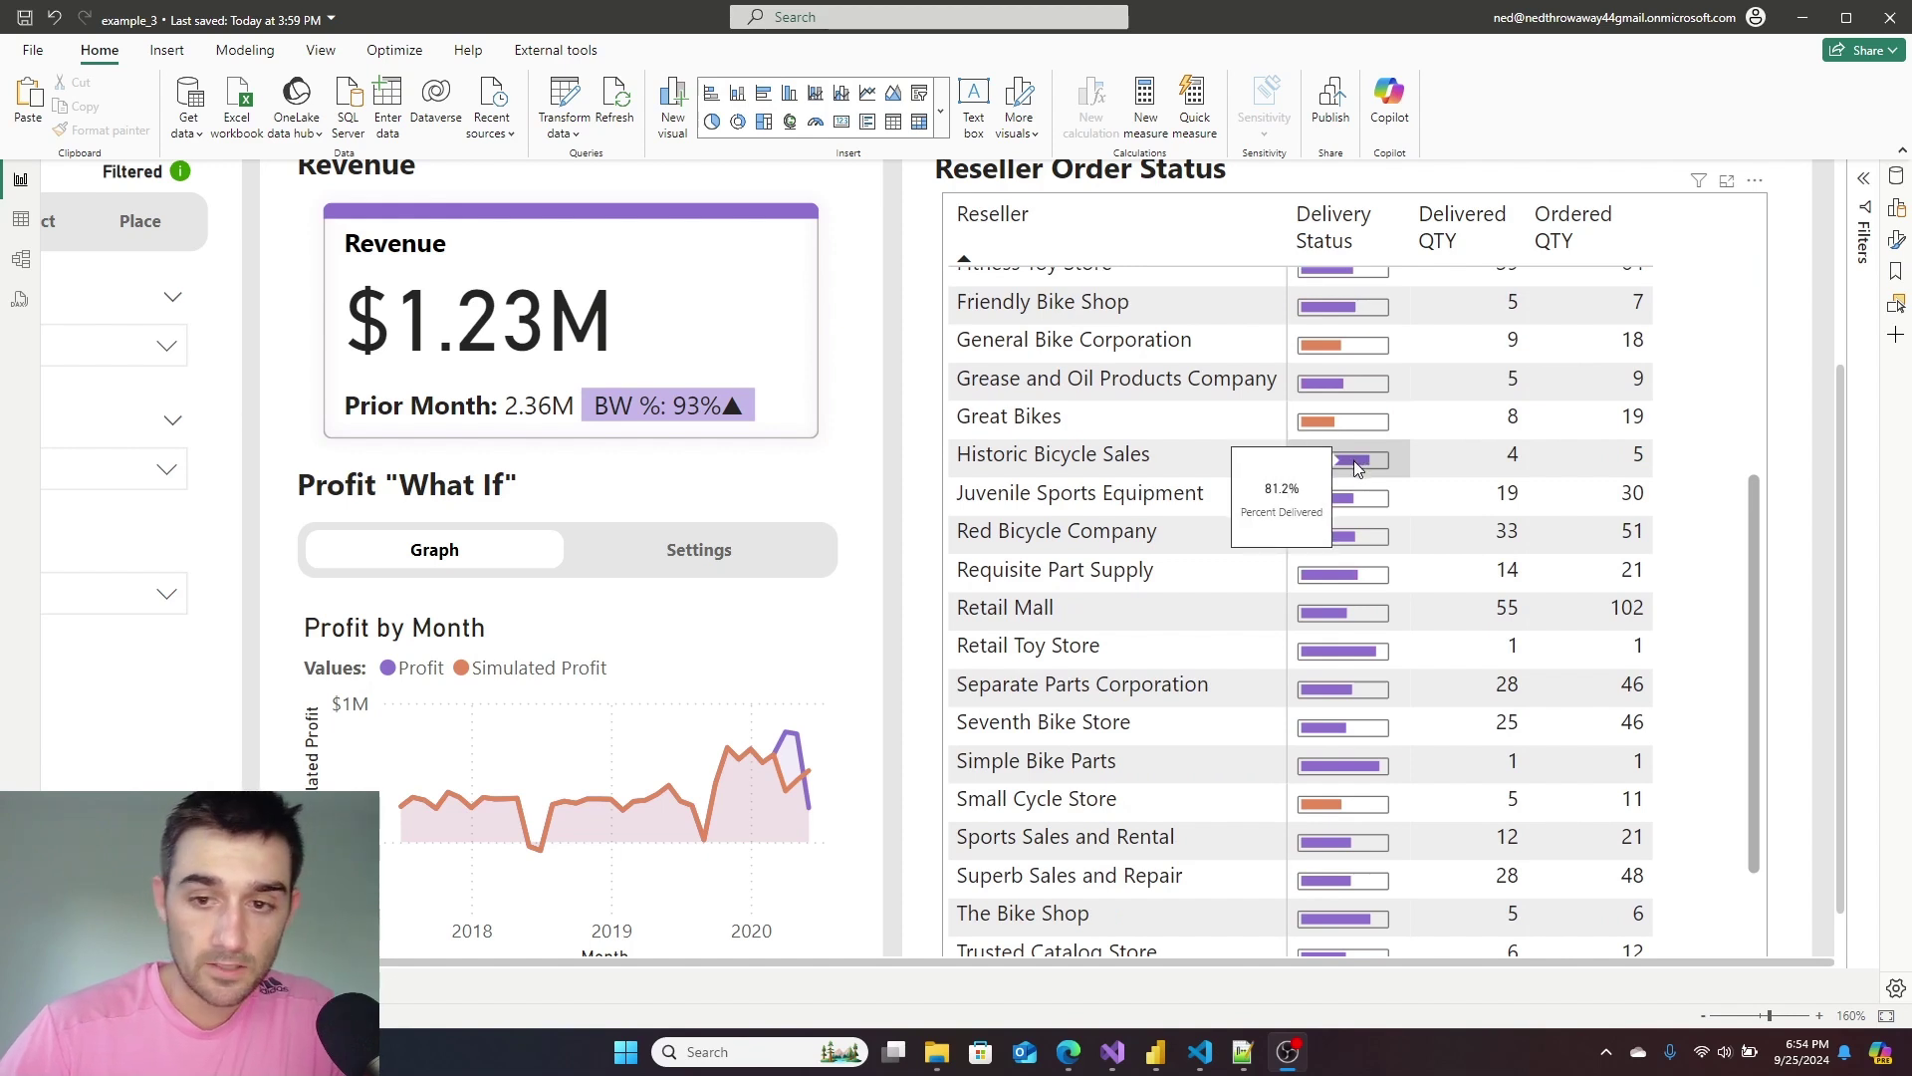
mouse_move(1309, 833)
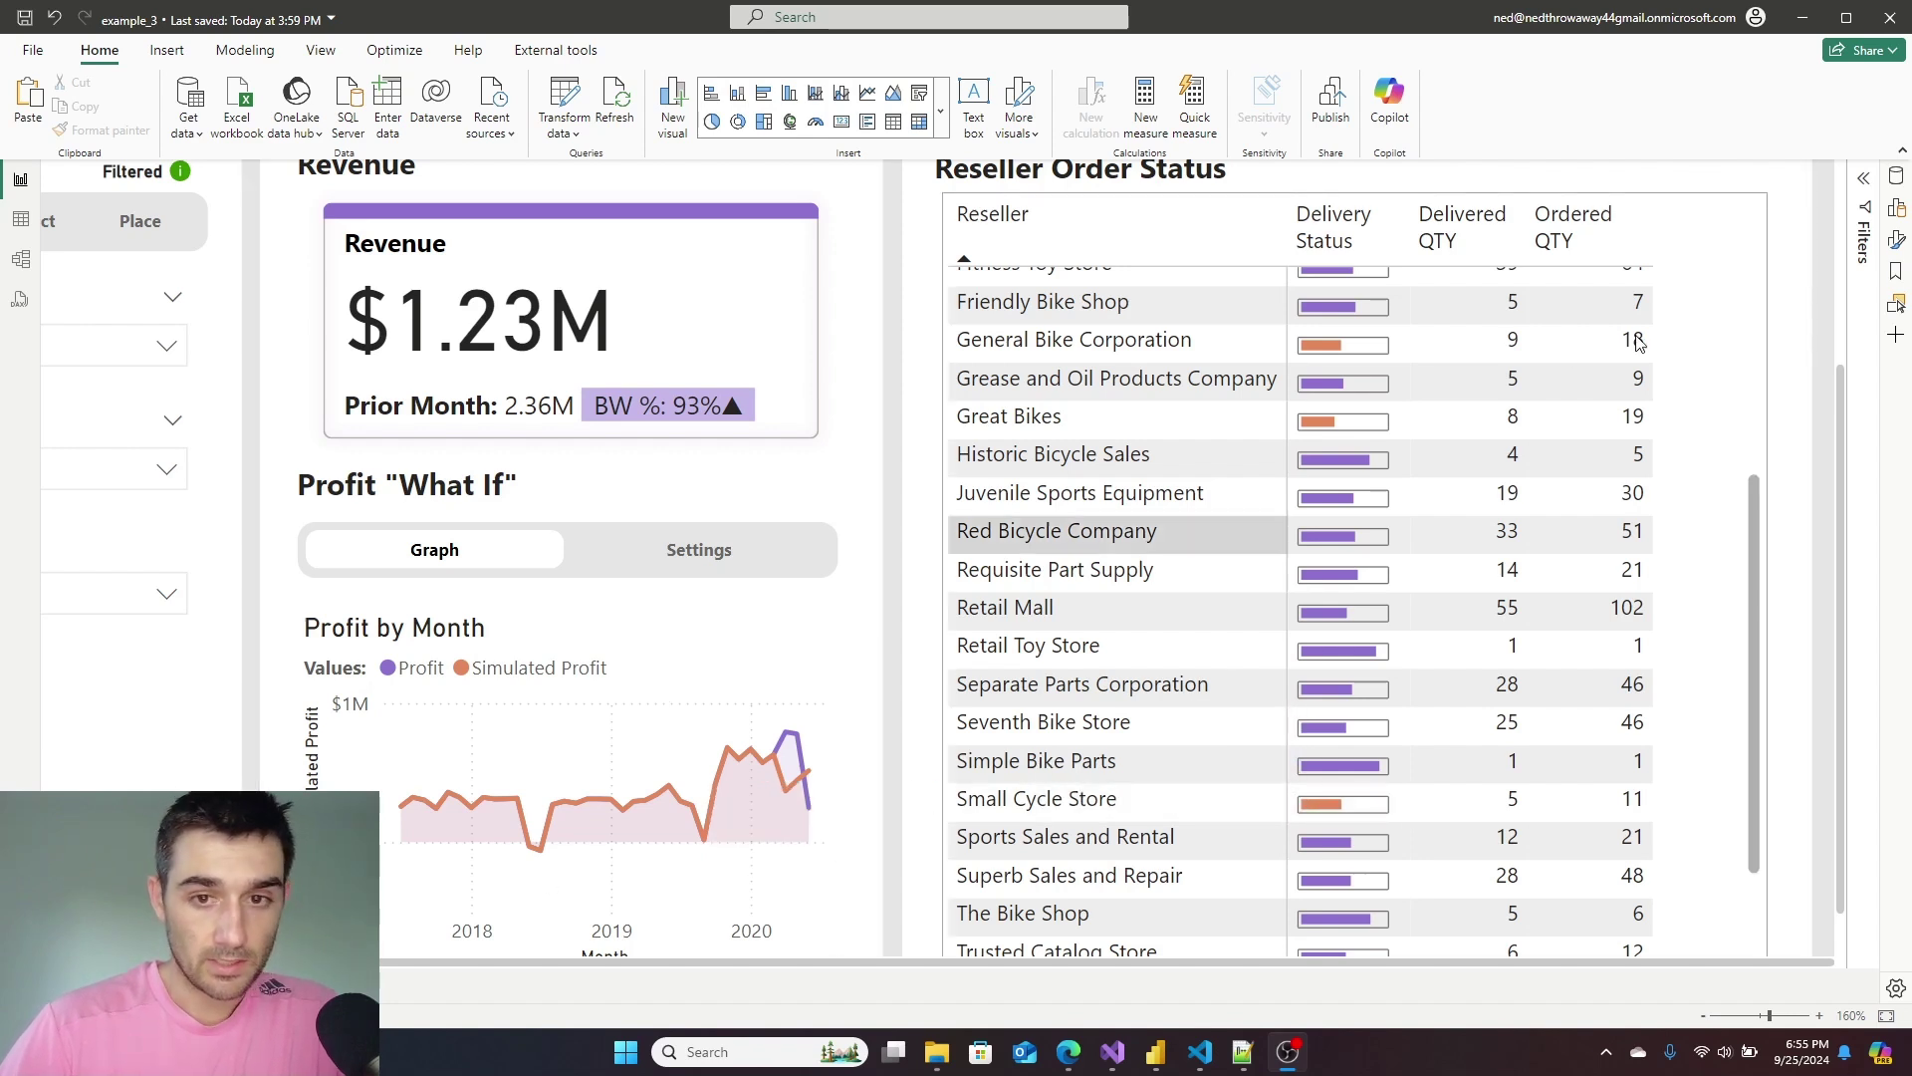
- Switch to the blank report page and show the list of data fields wide enough to read the full names
left_click(325, 985)
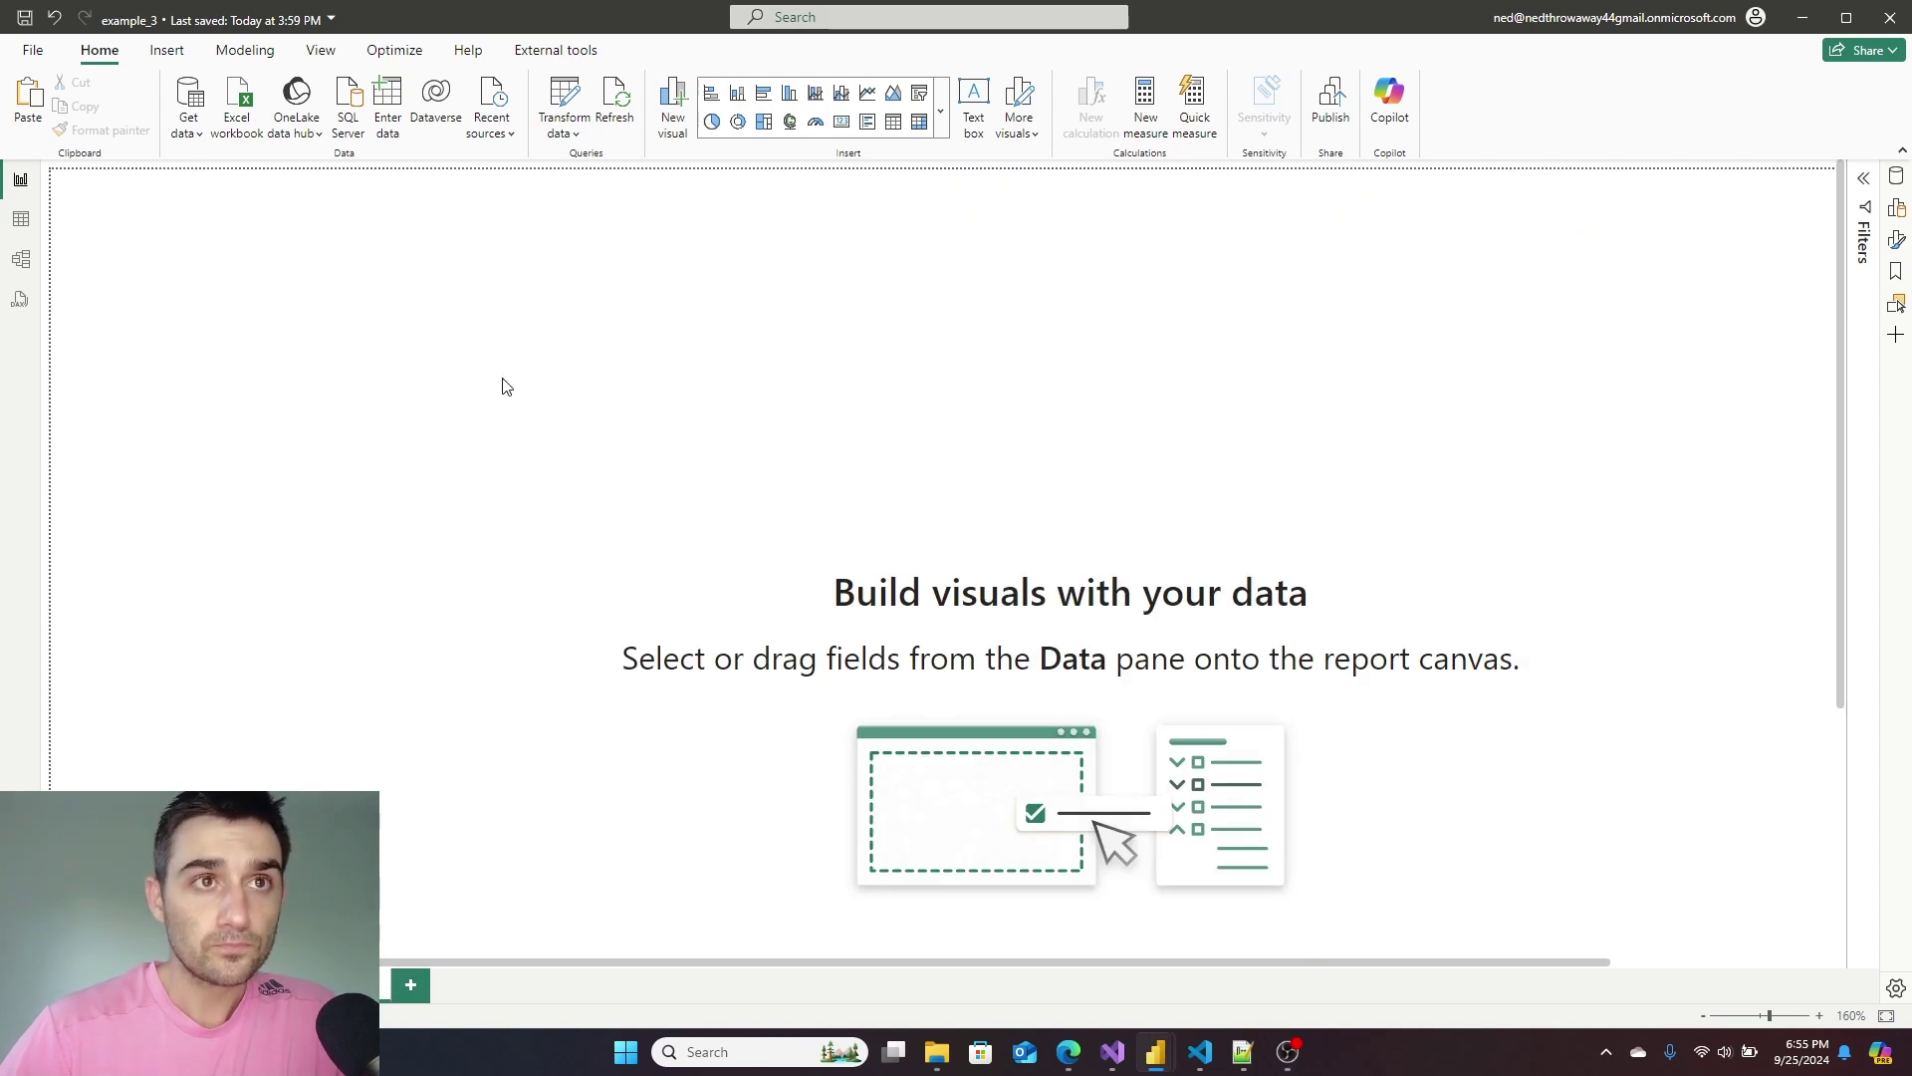
left_click(1897, 181)
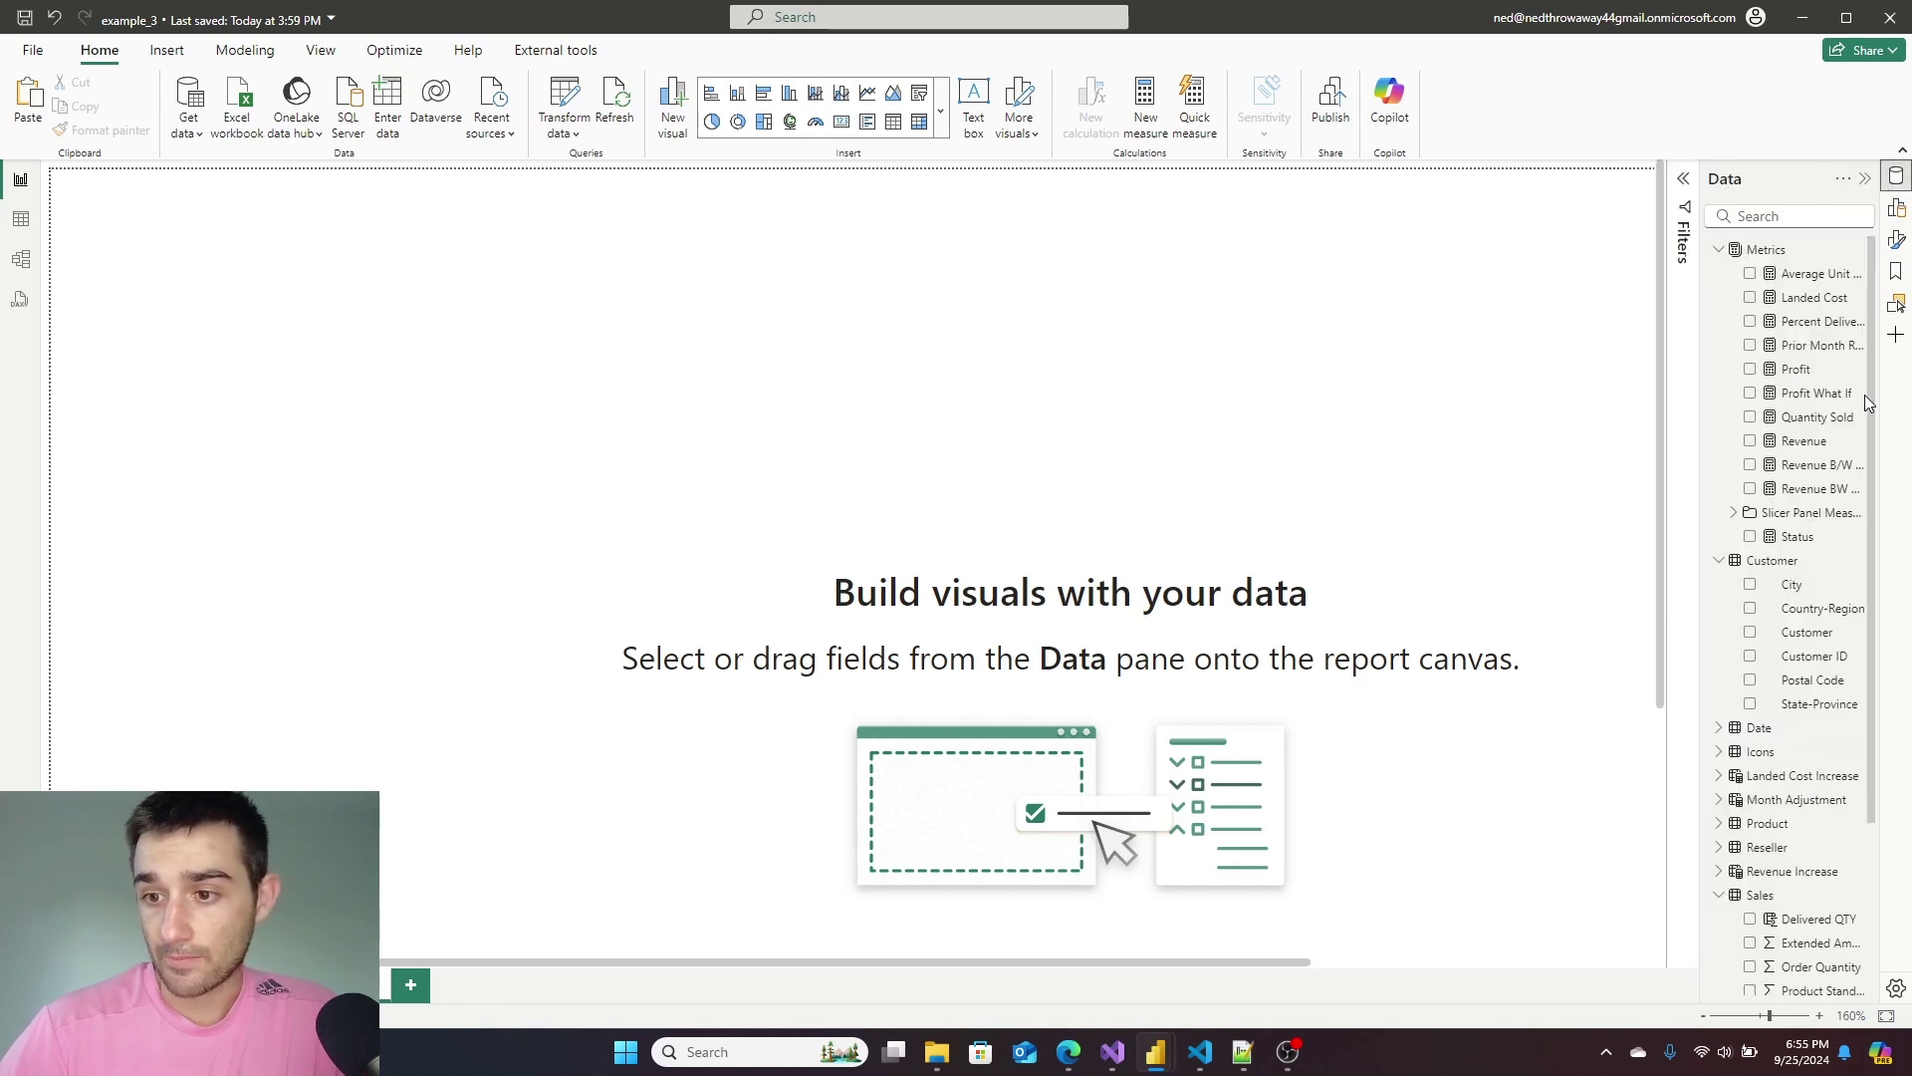
left_click_drag(1701, 452, 1576, 445)
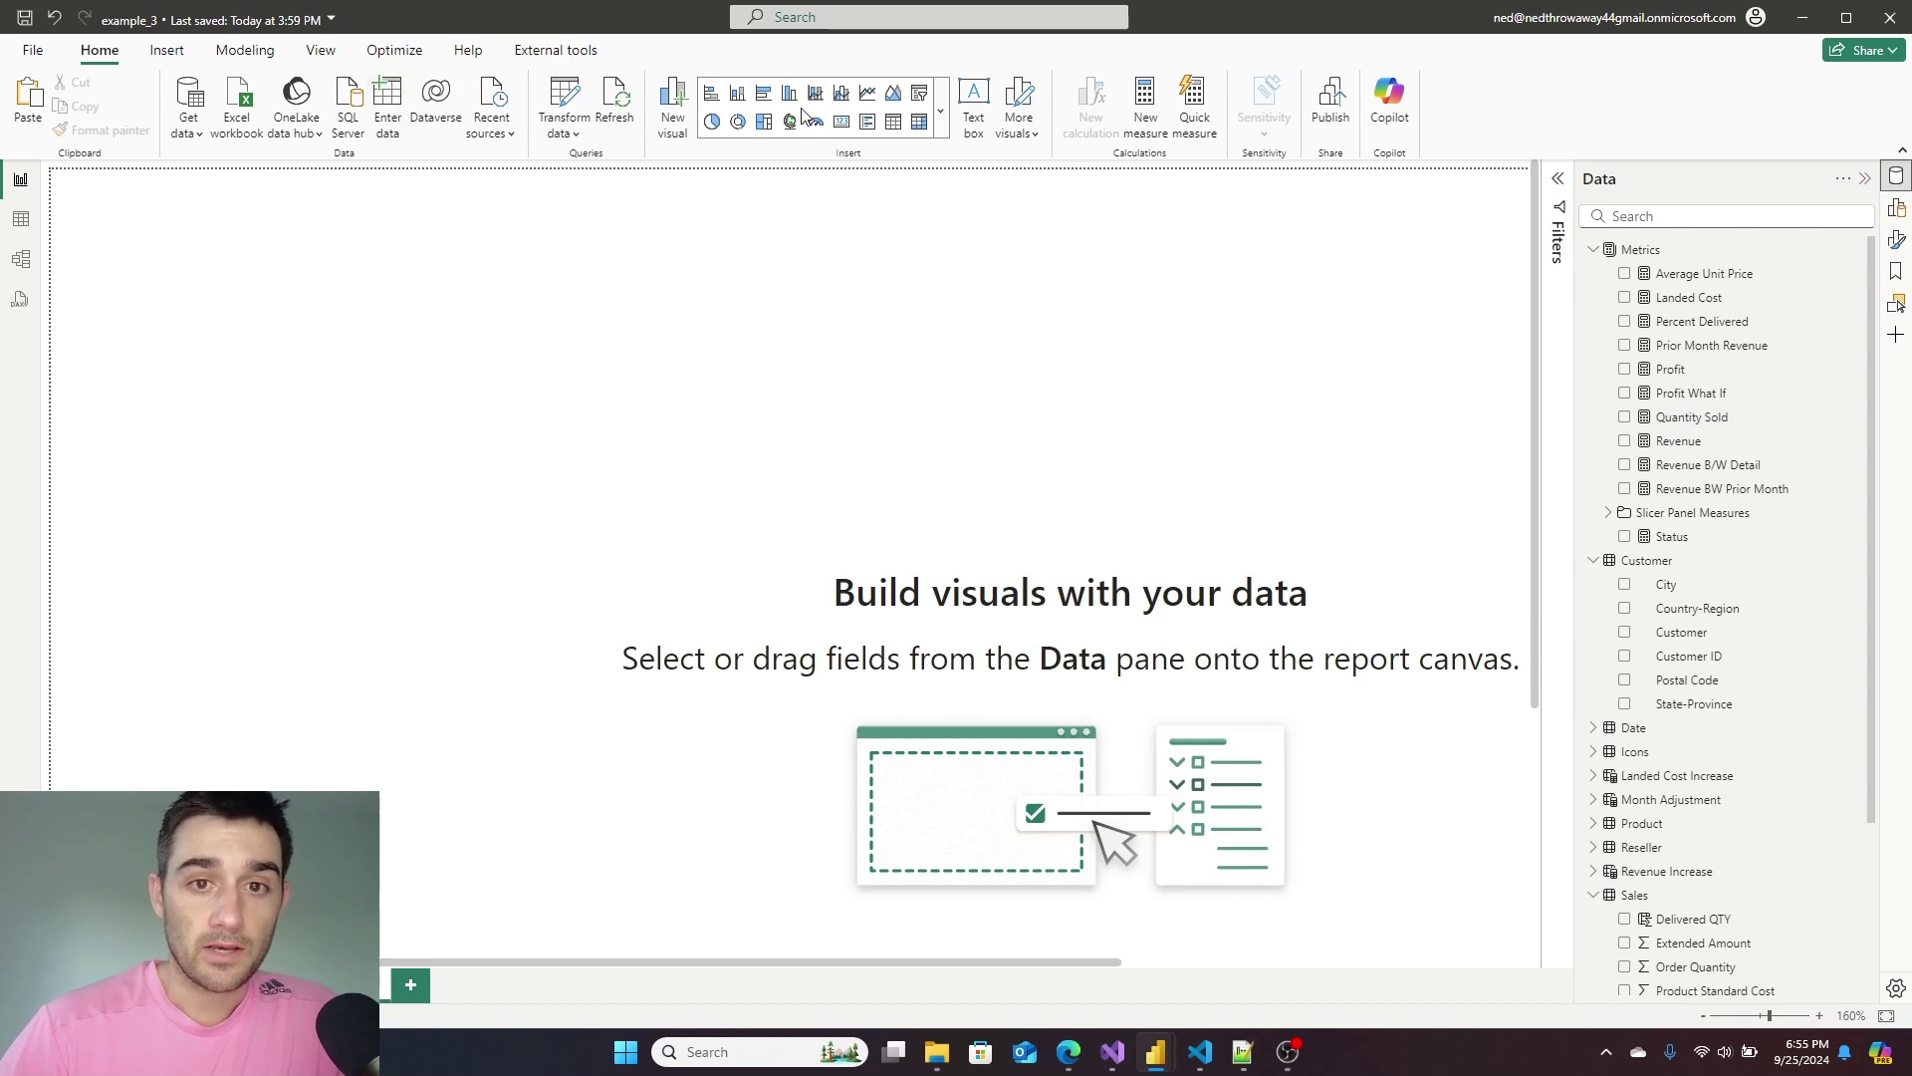
- Insert an empty matrix visual and move it away from the corner of the blank page
left_click(943, 129)
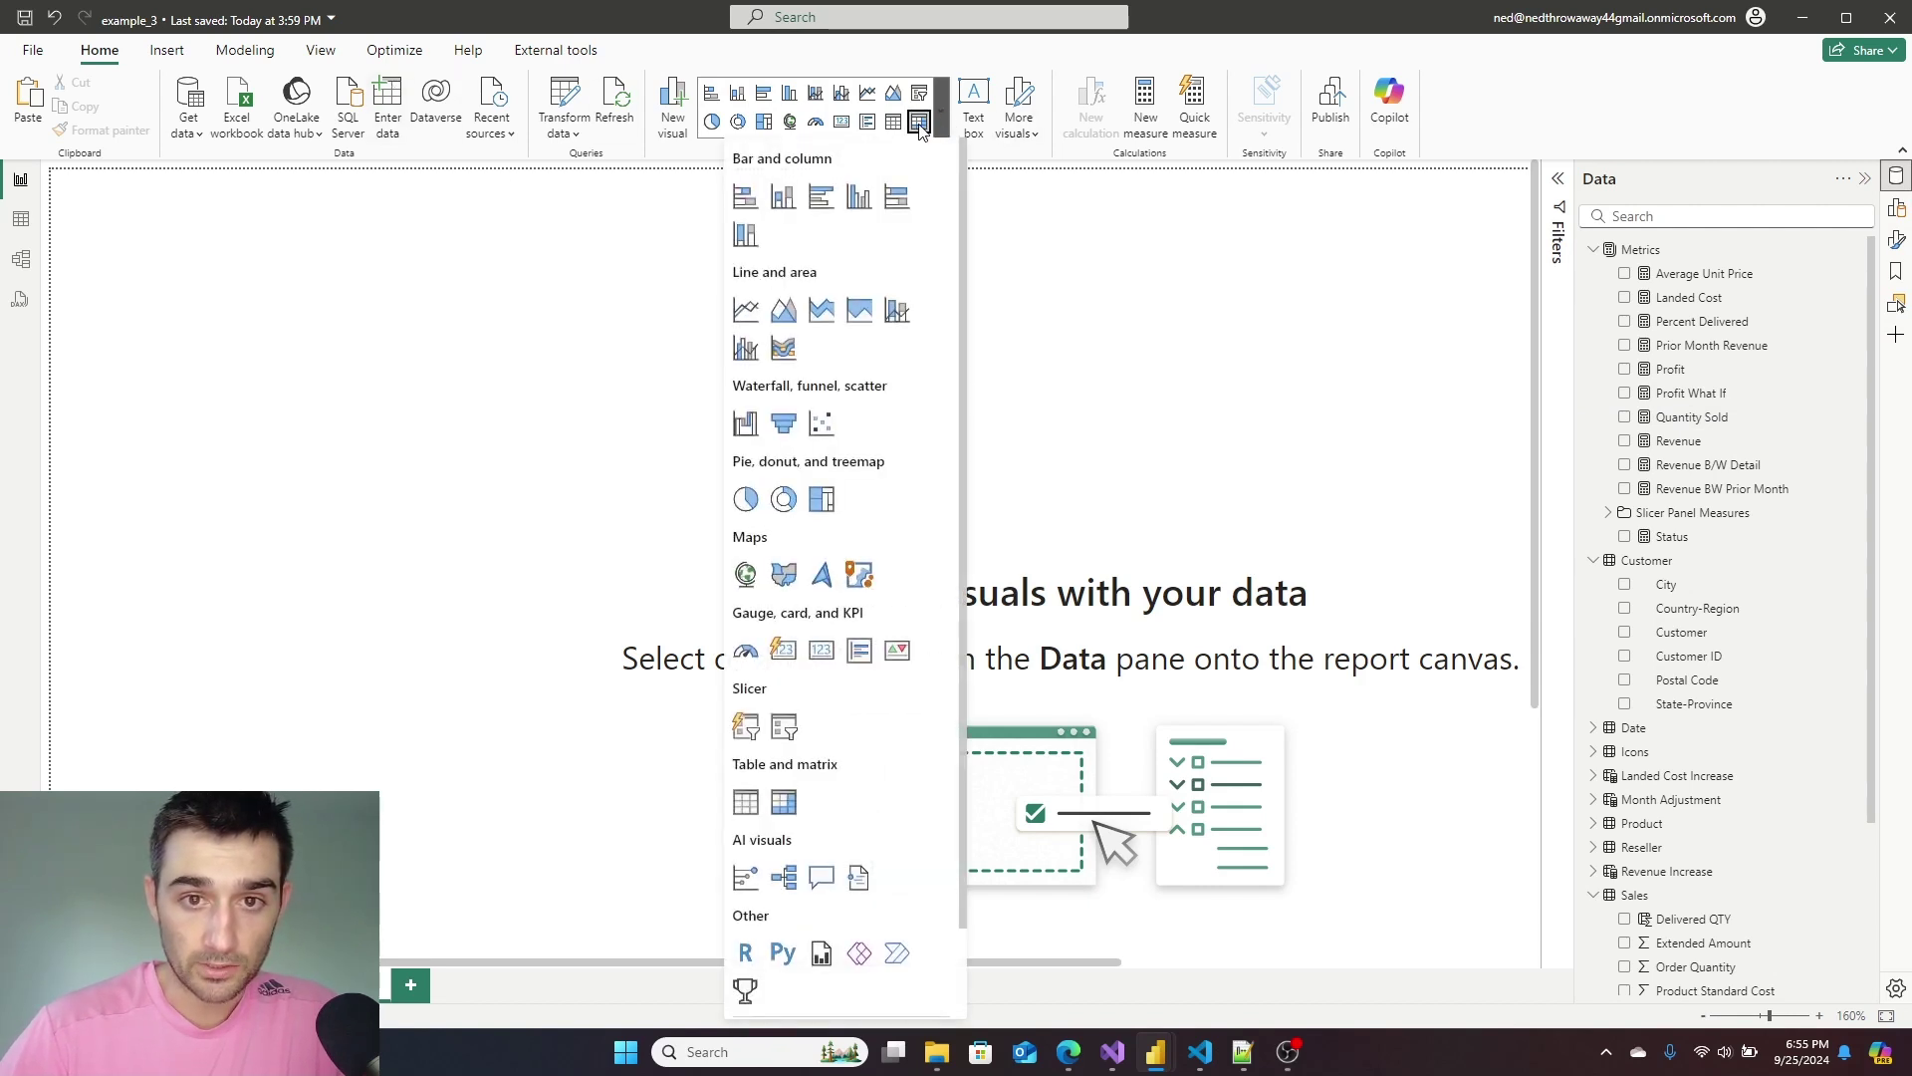
left_click(919, 123)
left_click_drag(367, 243, 724, 380)
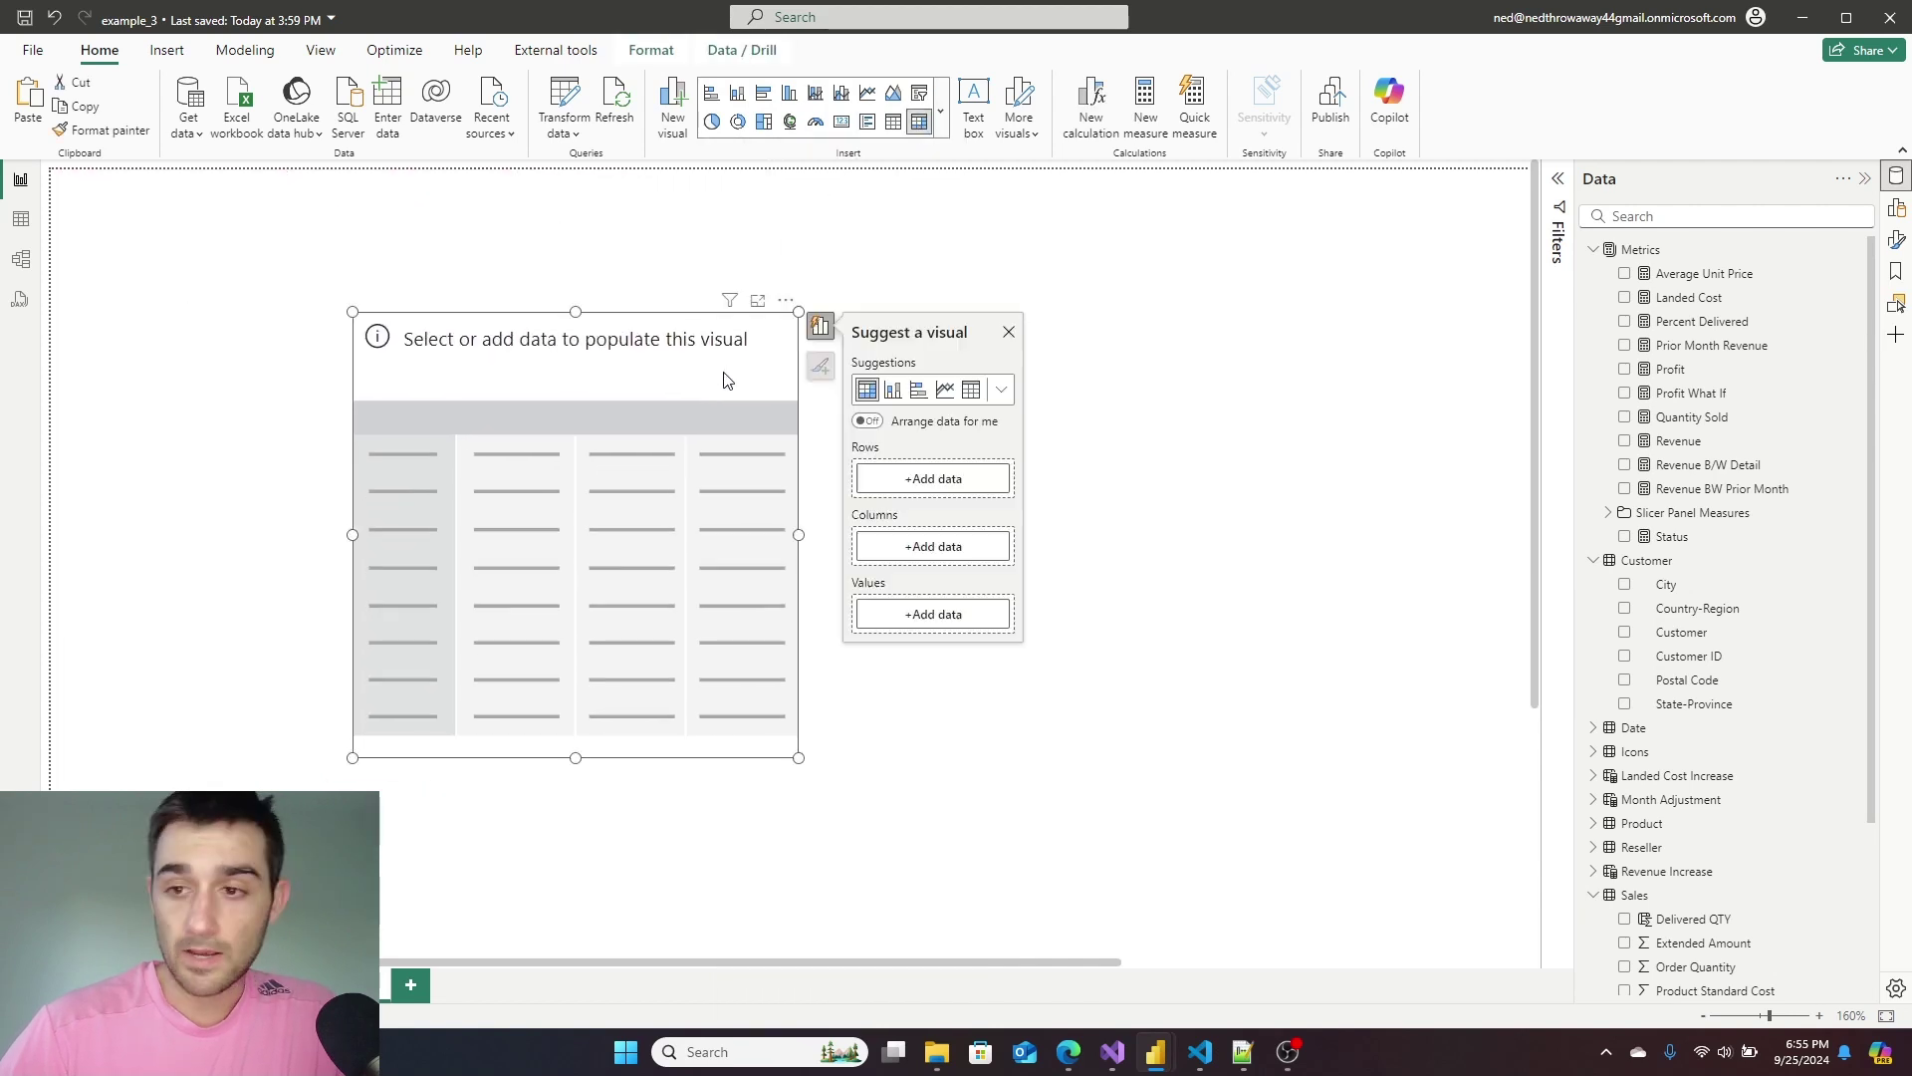
- Find the Reseller field with the search "res" and add it to the matrix rows
left_click(1645, 209)
type("res")
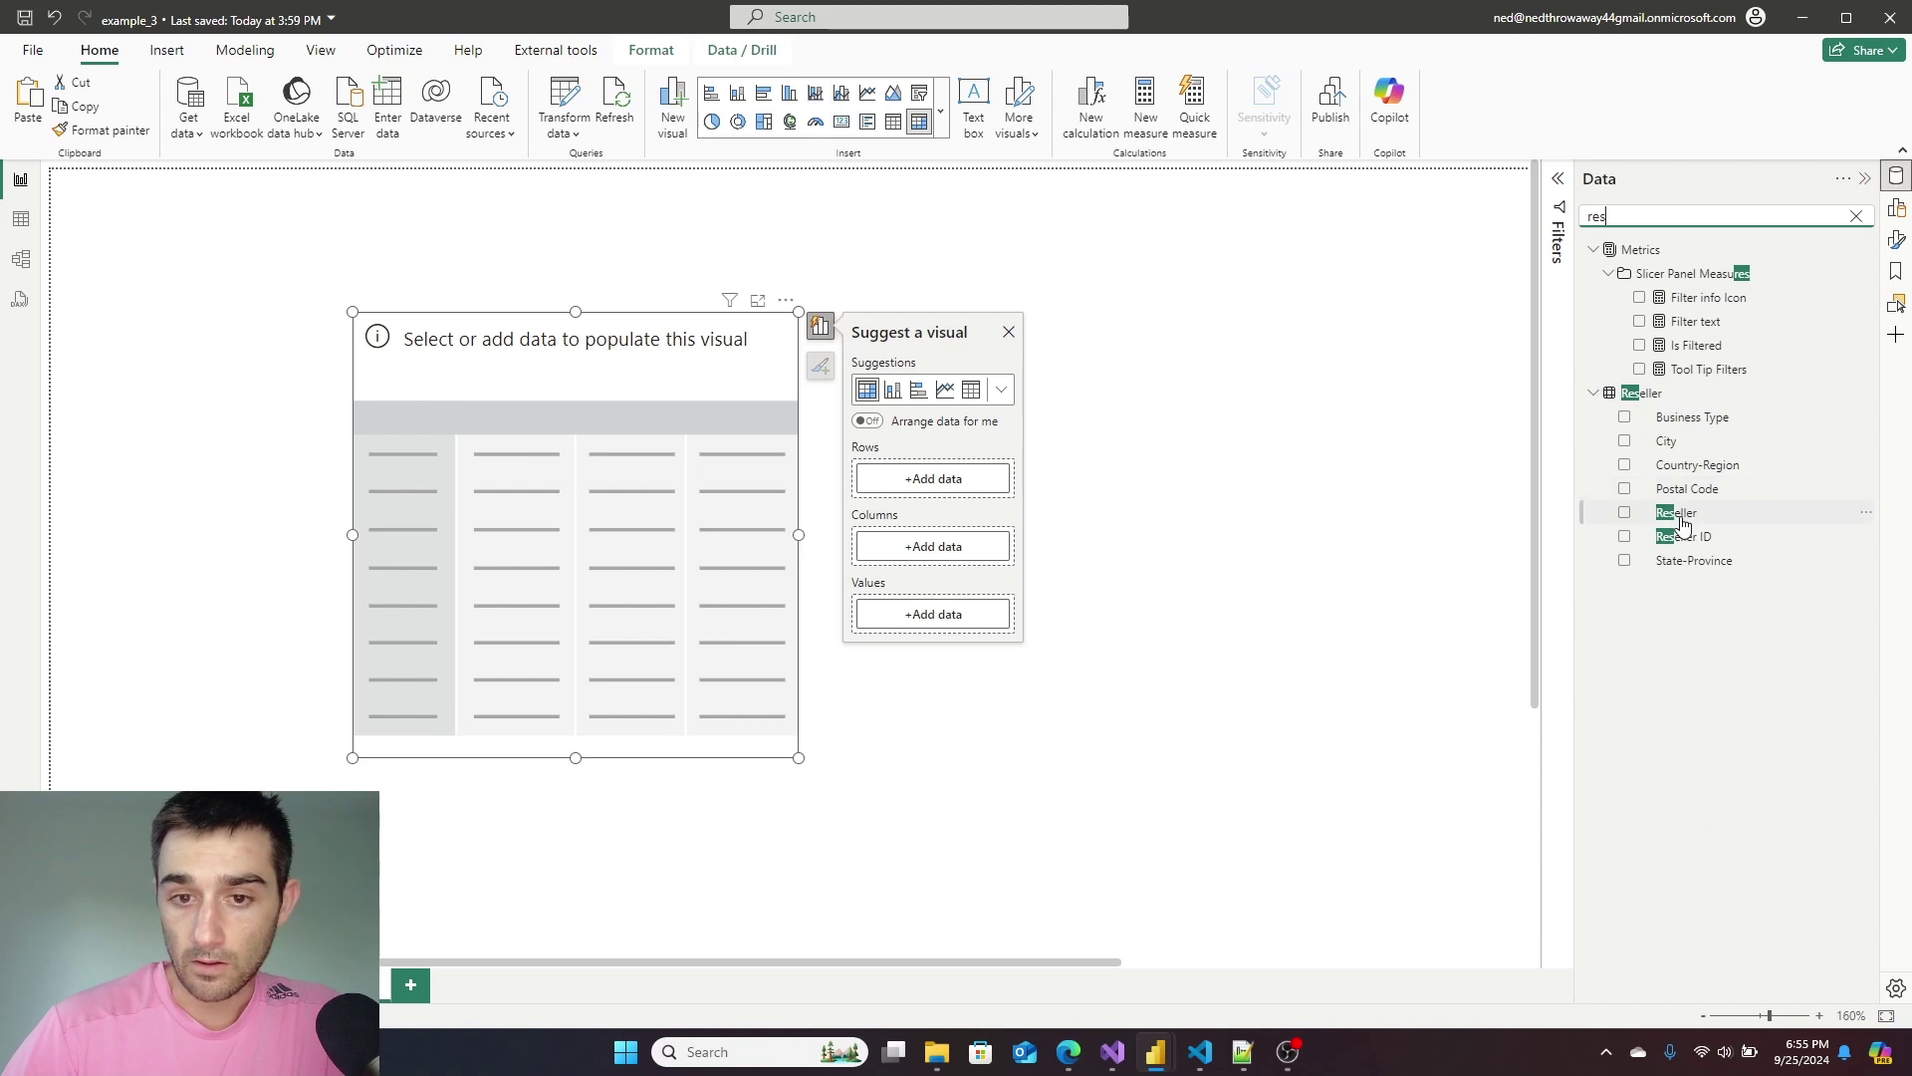
left_click_drag(1681, 514, 921, 483)
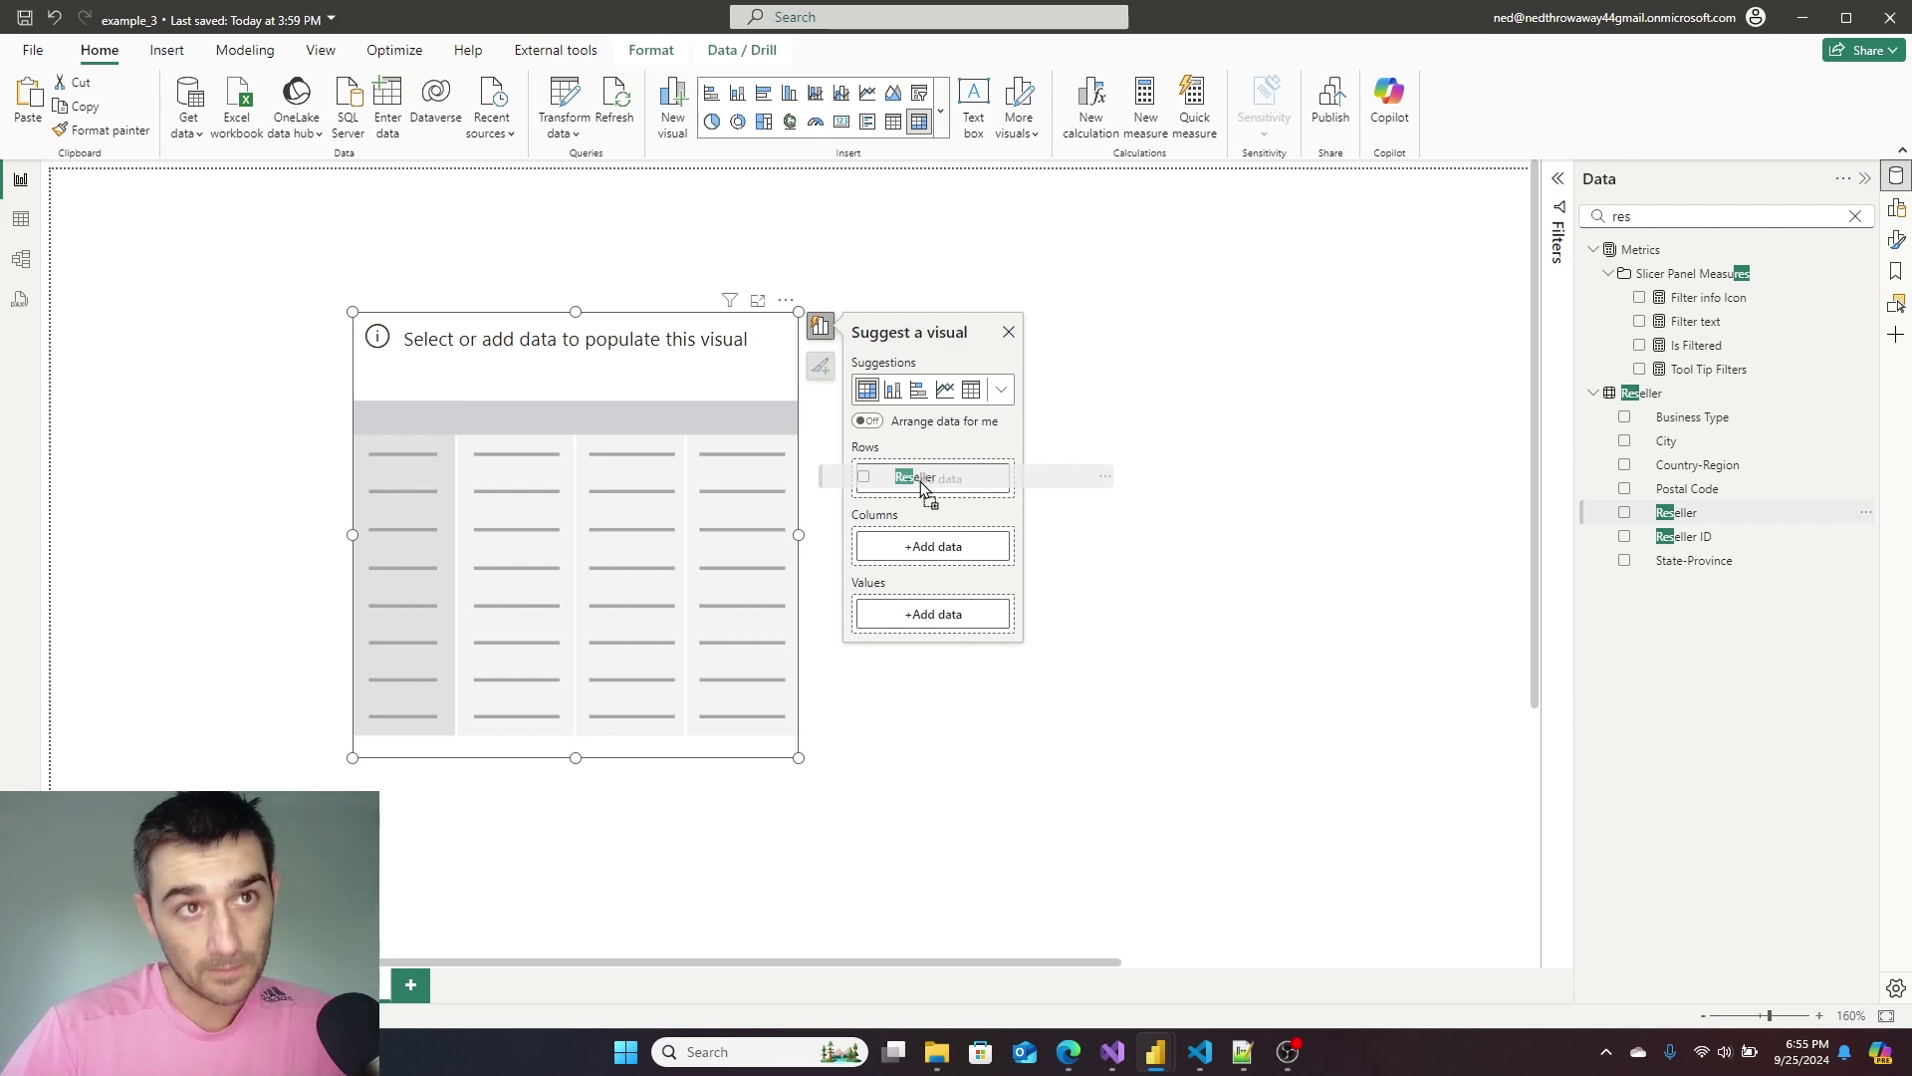
left_click_drag(922, 486, 921, 488)
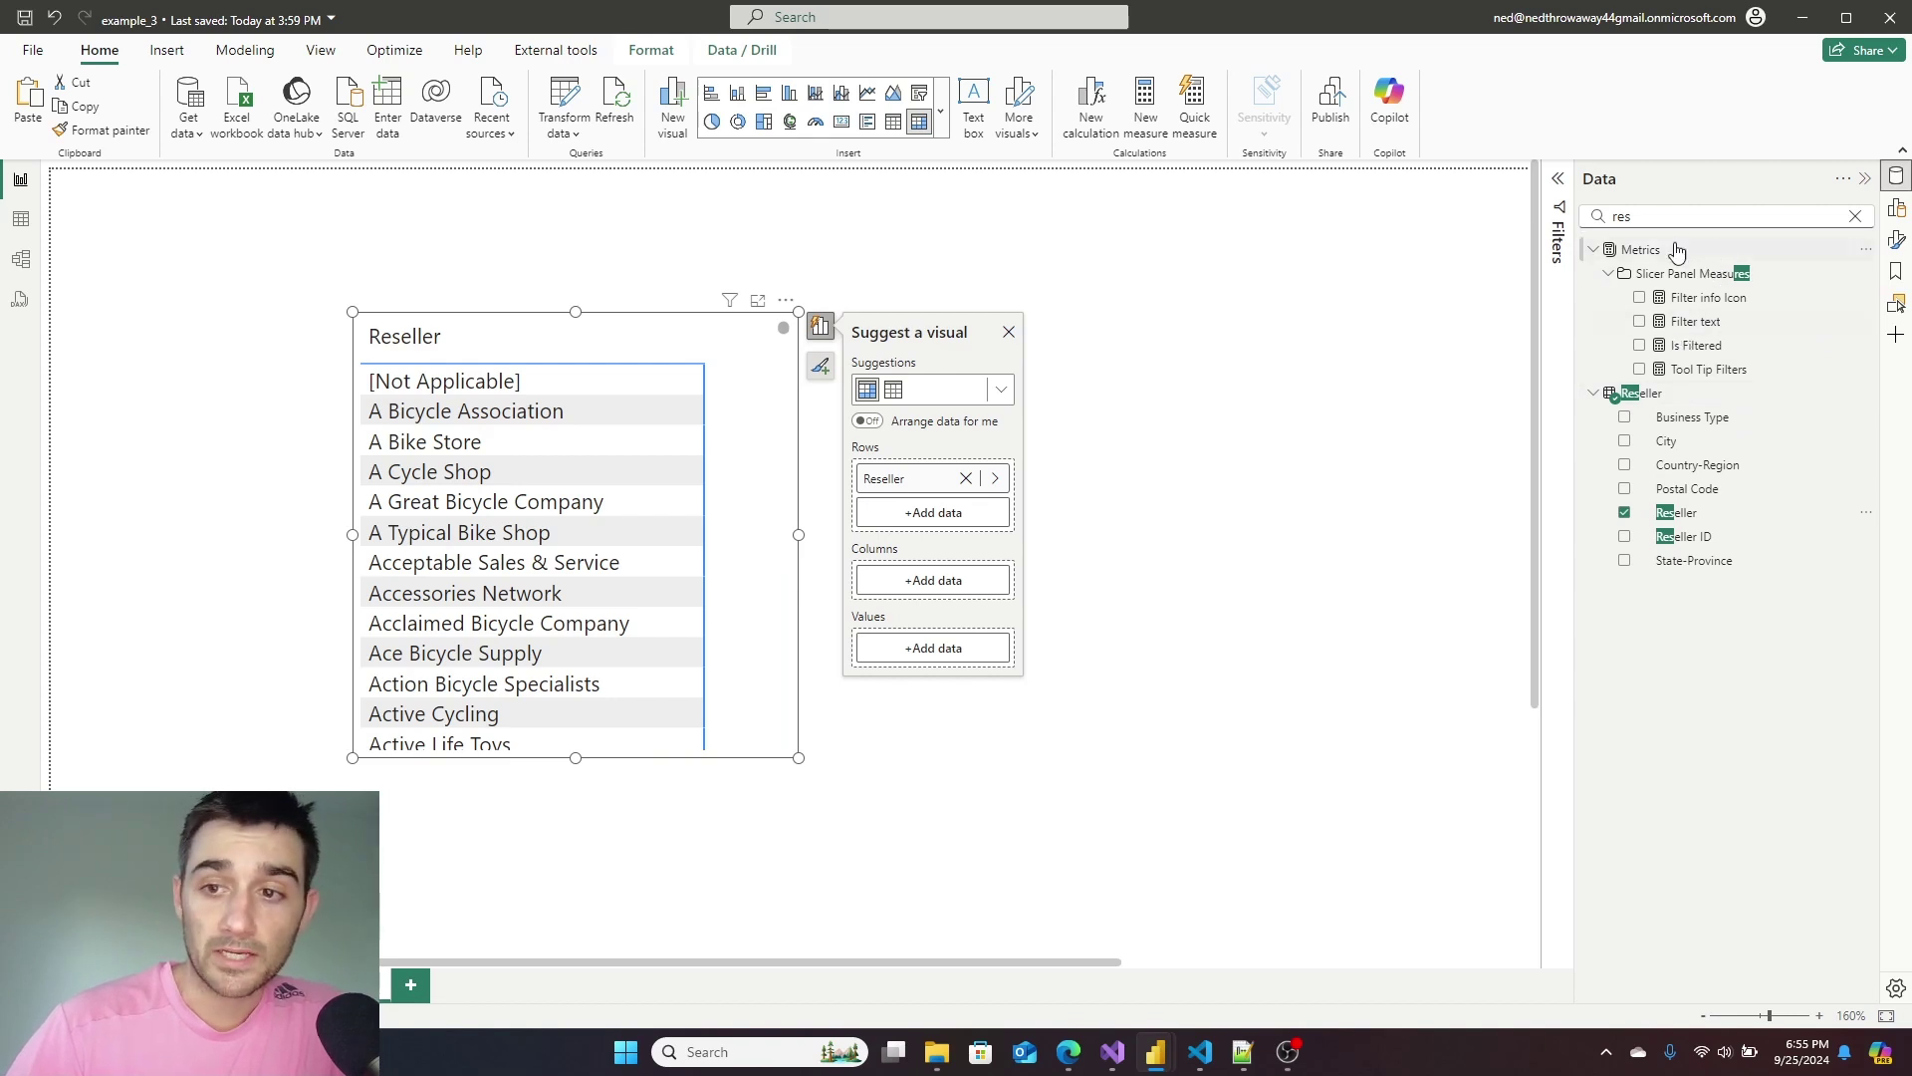
- Find Order Quantity with the search "order" and add it to the matrix values
left_click(1856, 217)
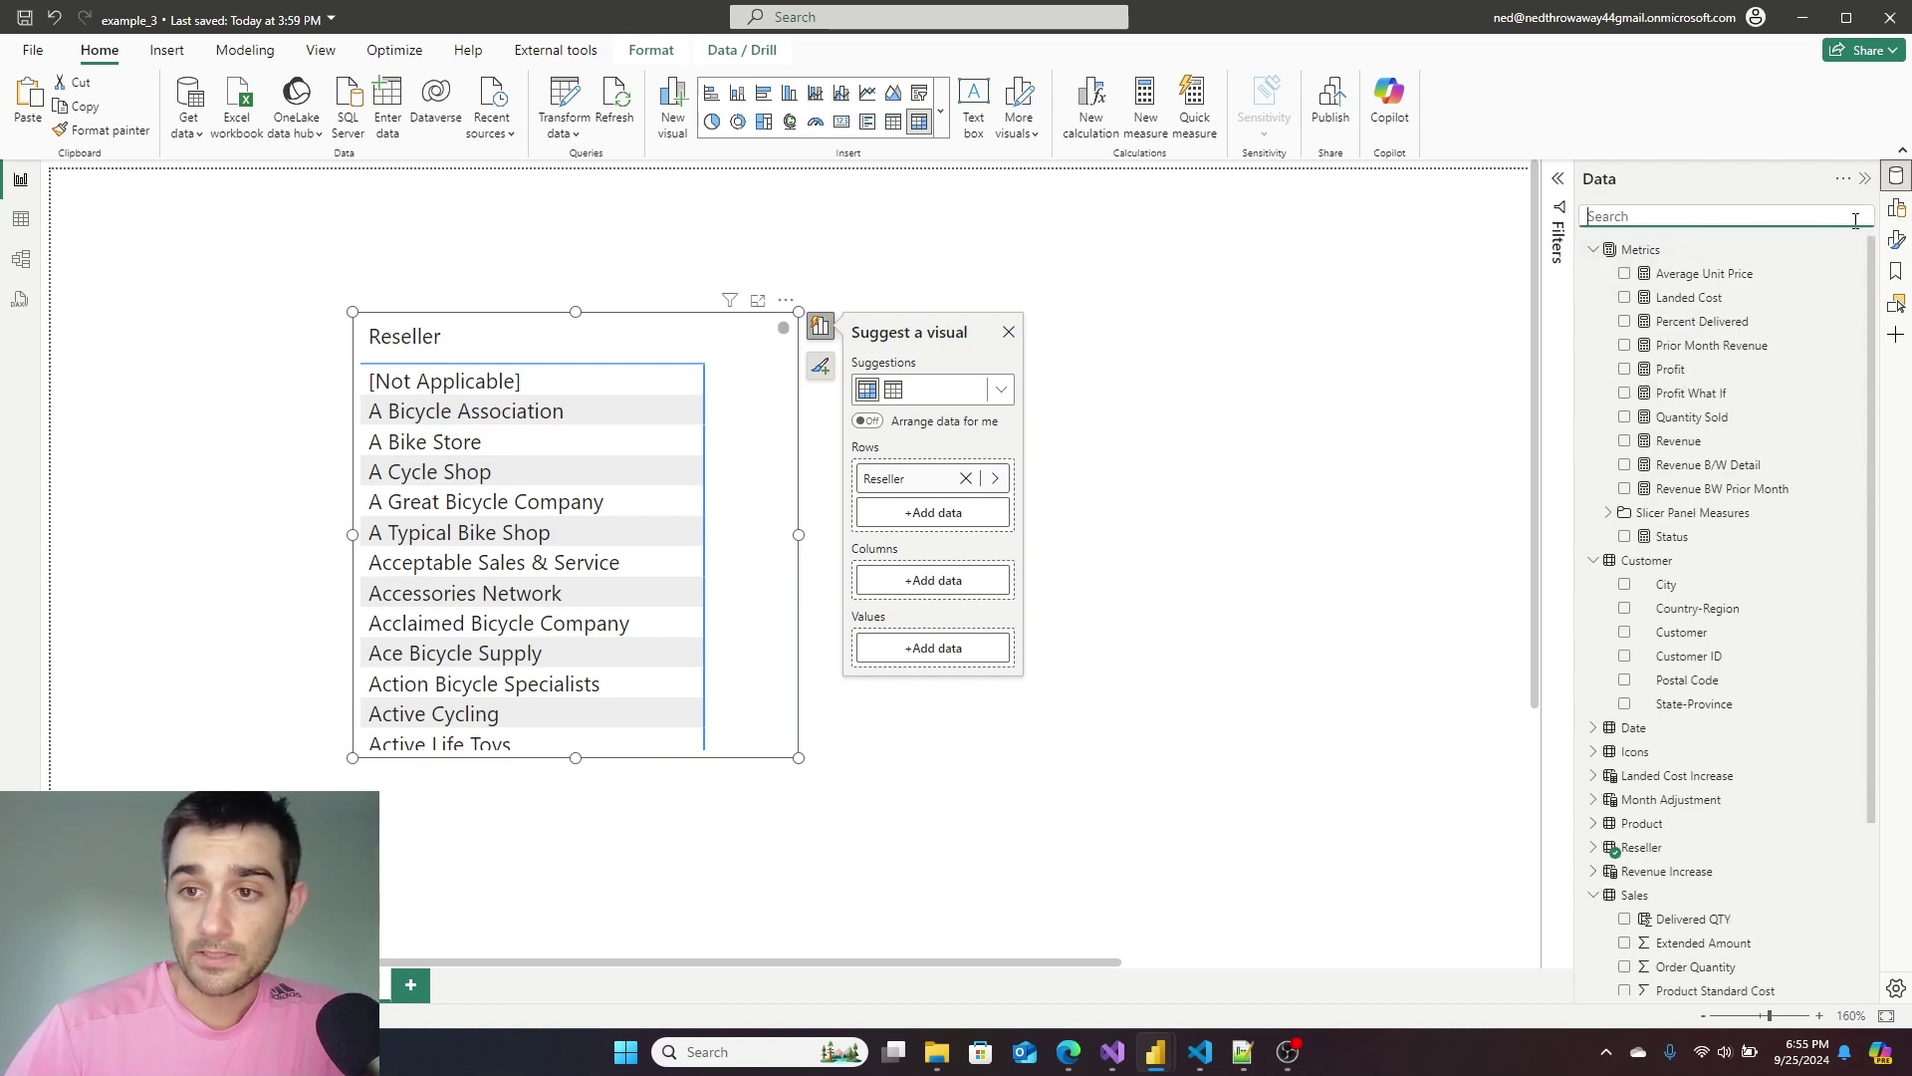
type("order")
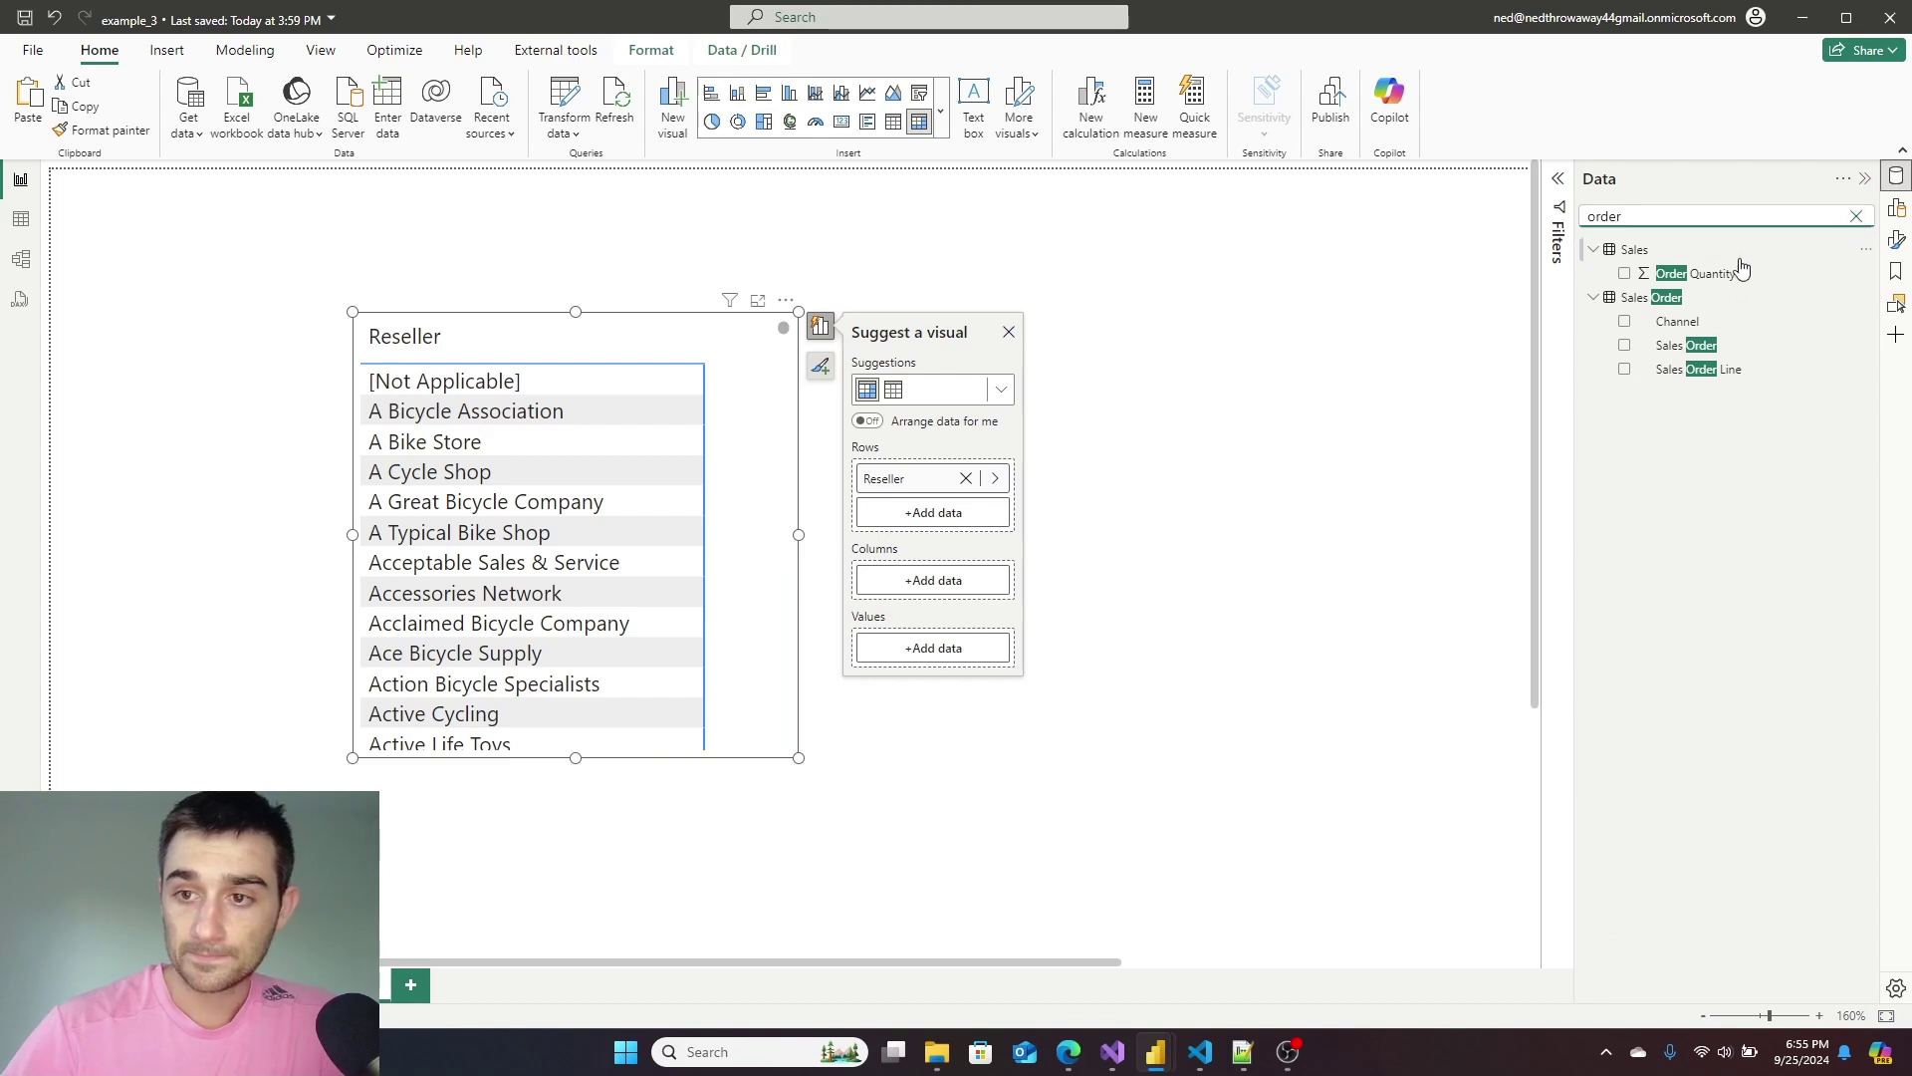
left_click_drag(1735, 273, 946, 645)
- Add Delivered QTY to the matrix values, aggregate it as Sum, and place it before Order Quantity
left_click(1855, 217)
type("deliver")
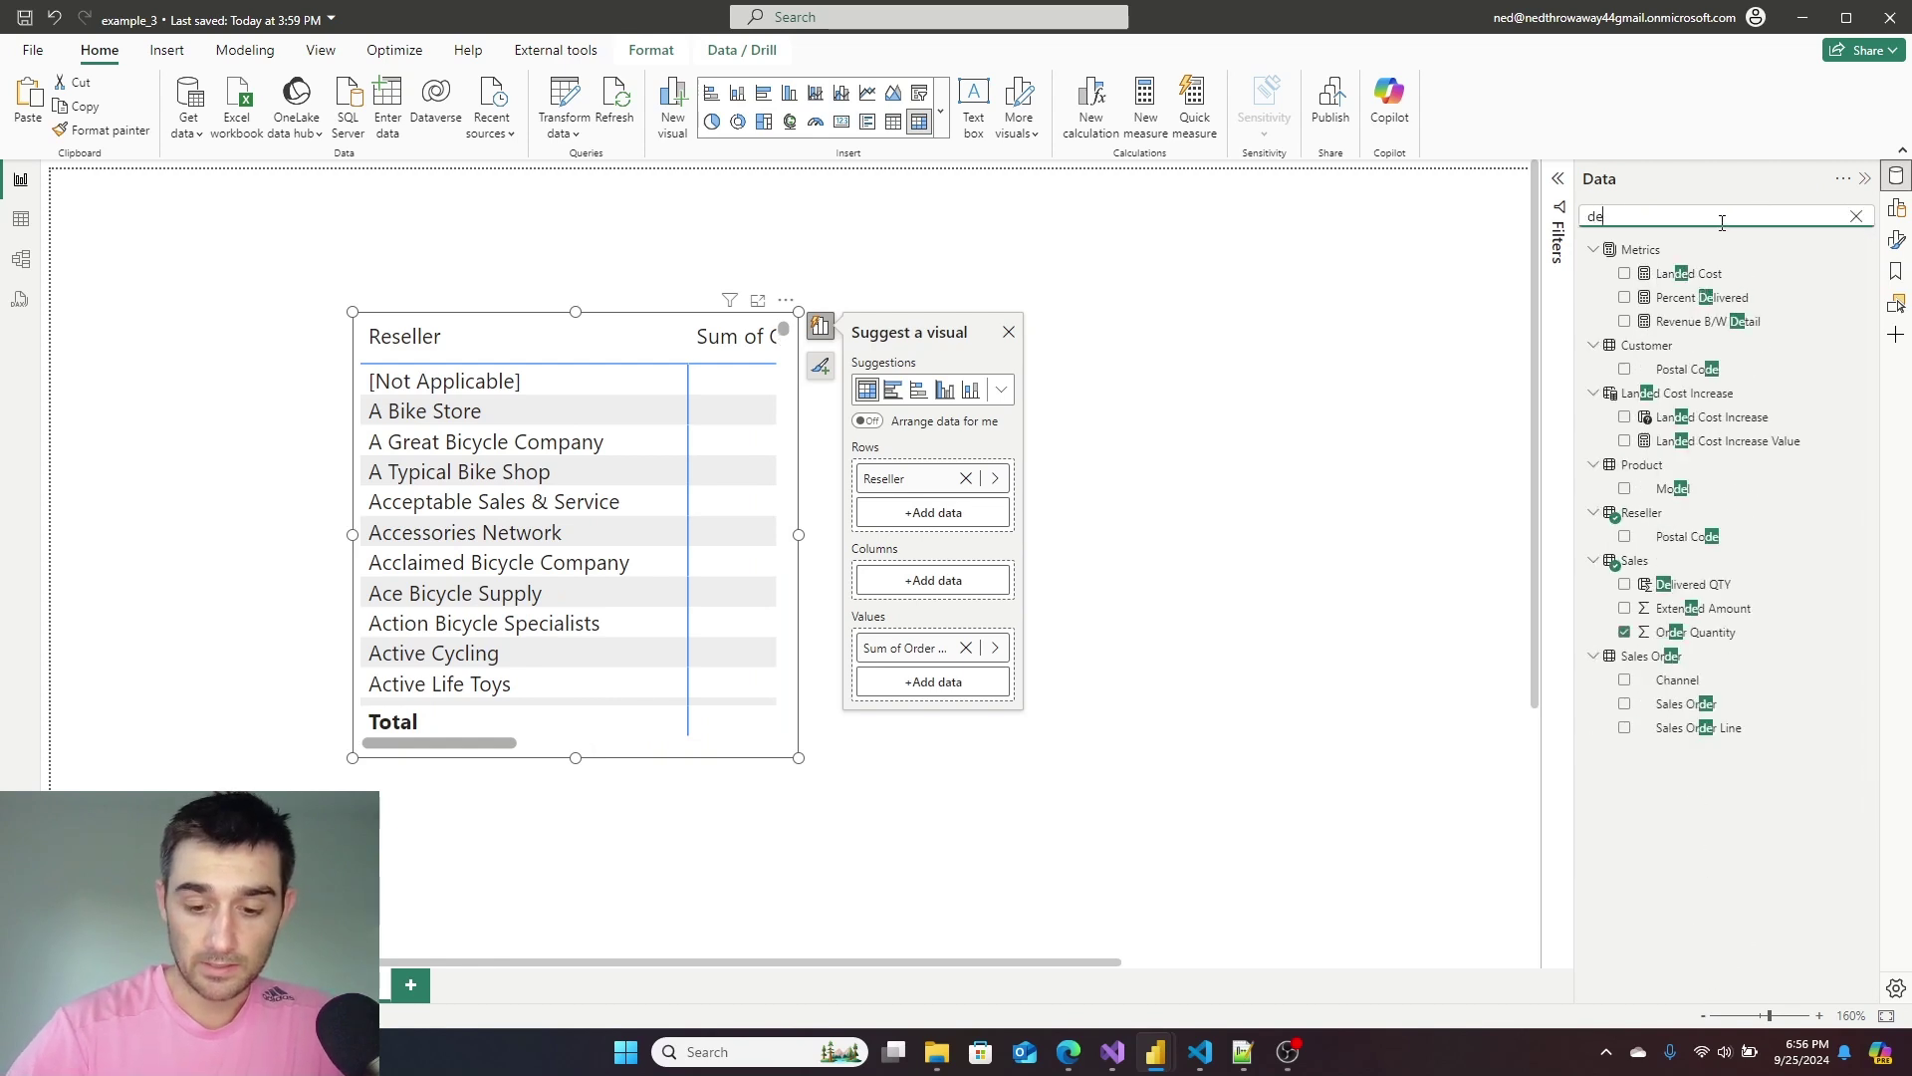
left_click_drag(1666, 321, 941, 698)
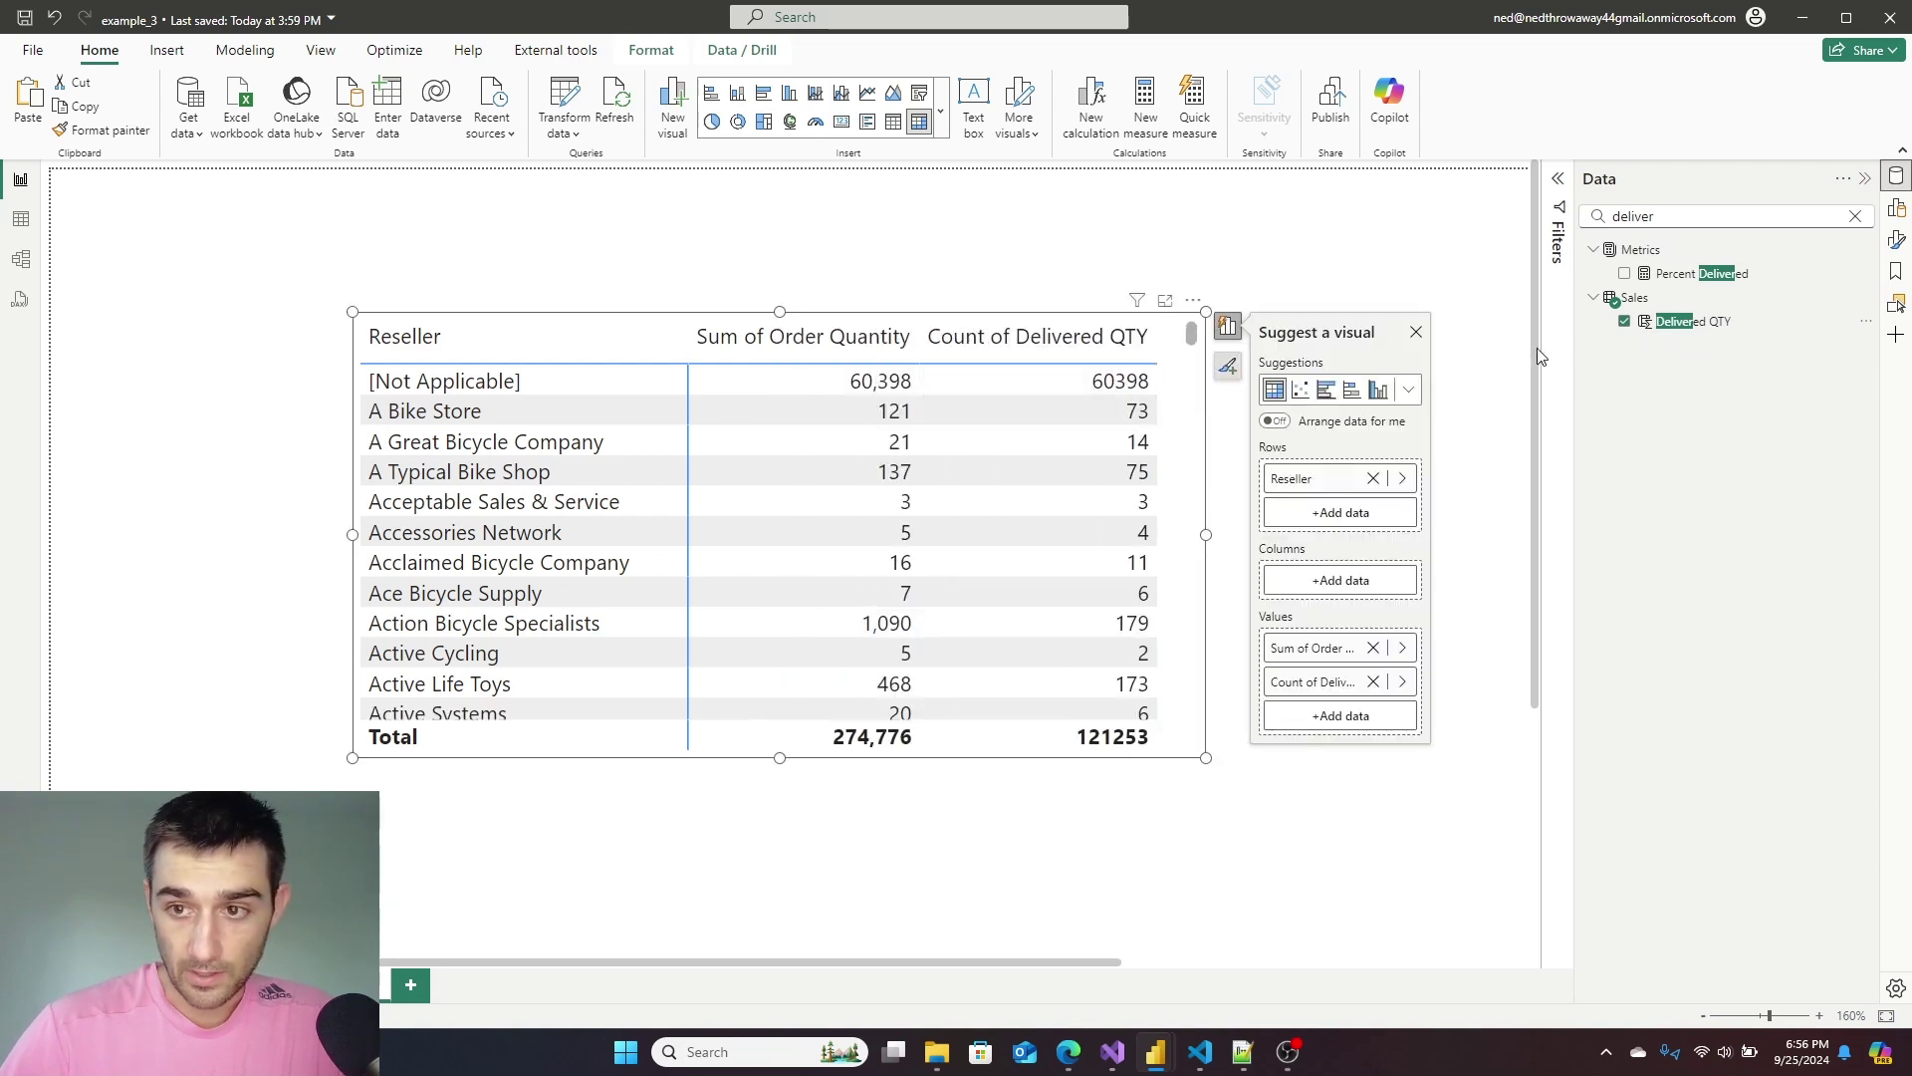
left_click(1403, 683)
left_click(1513, 742)
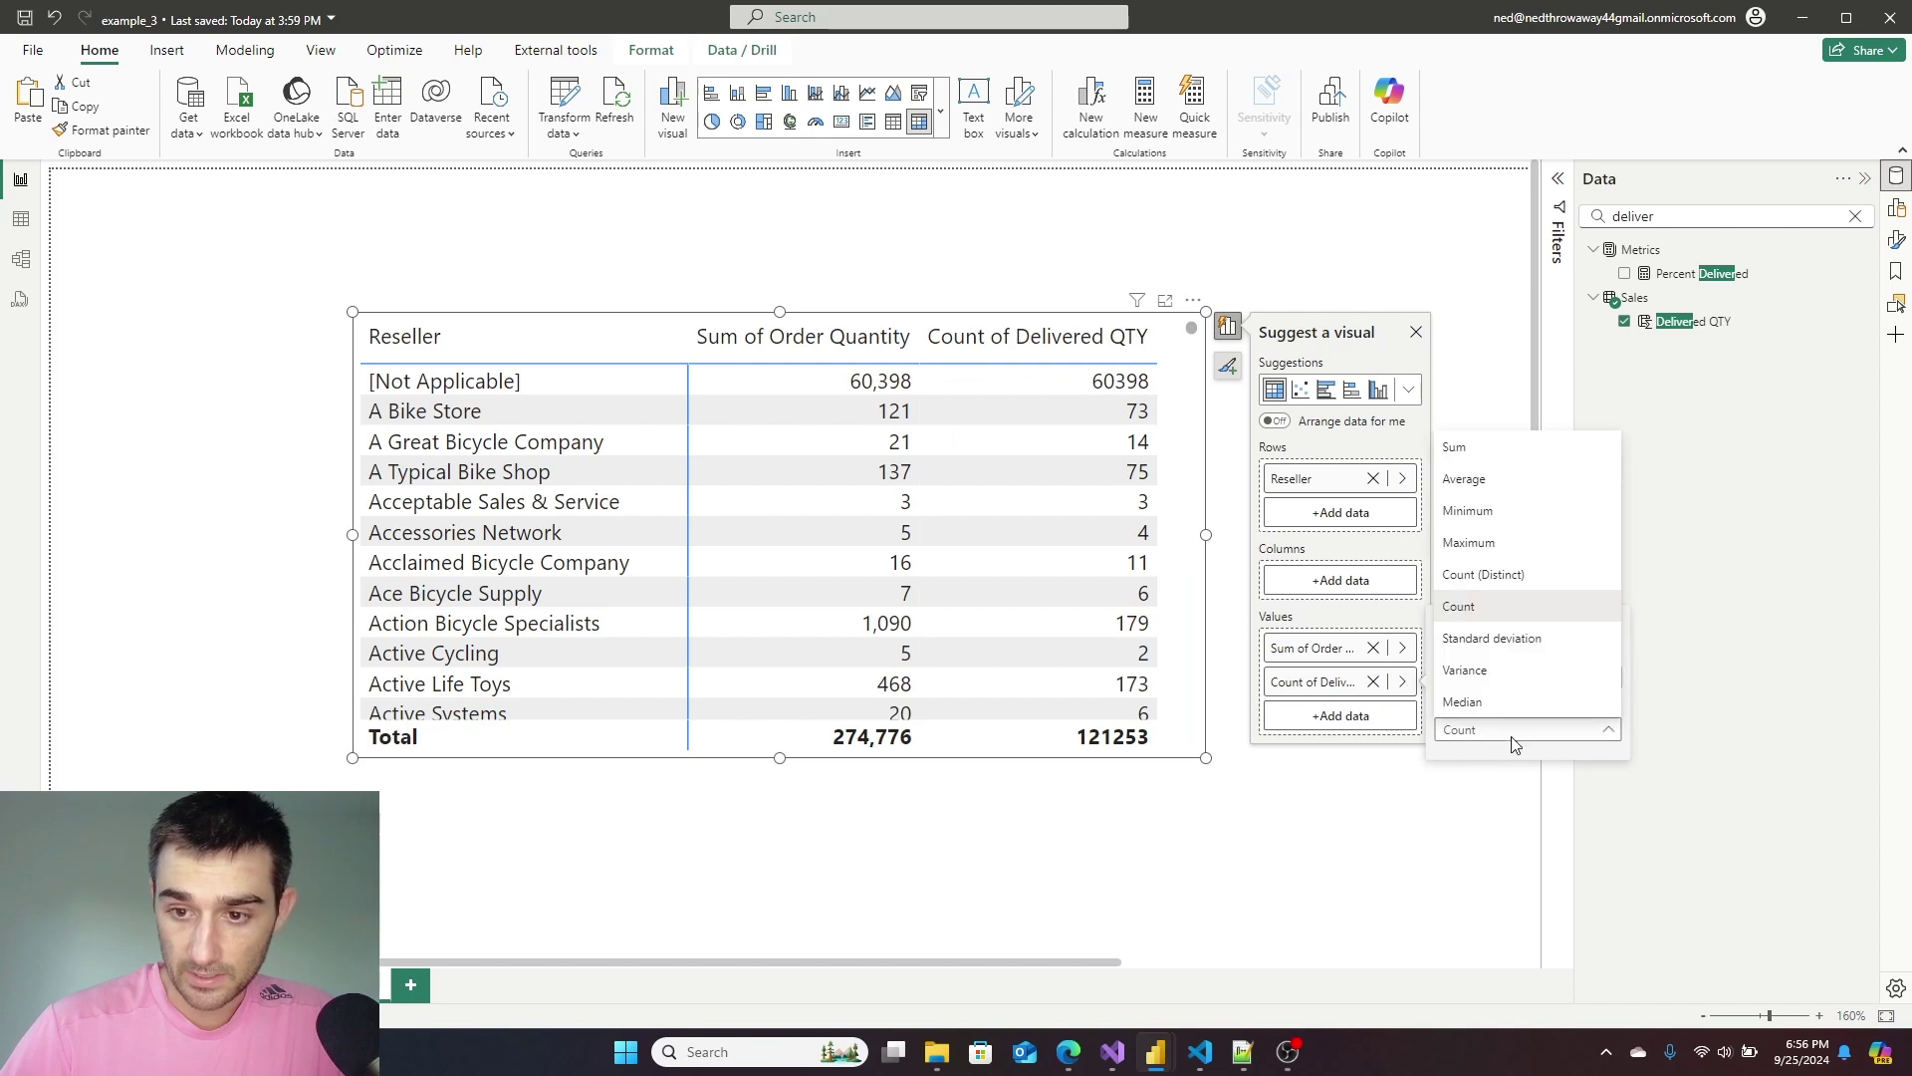
left_click(1464, 450)
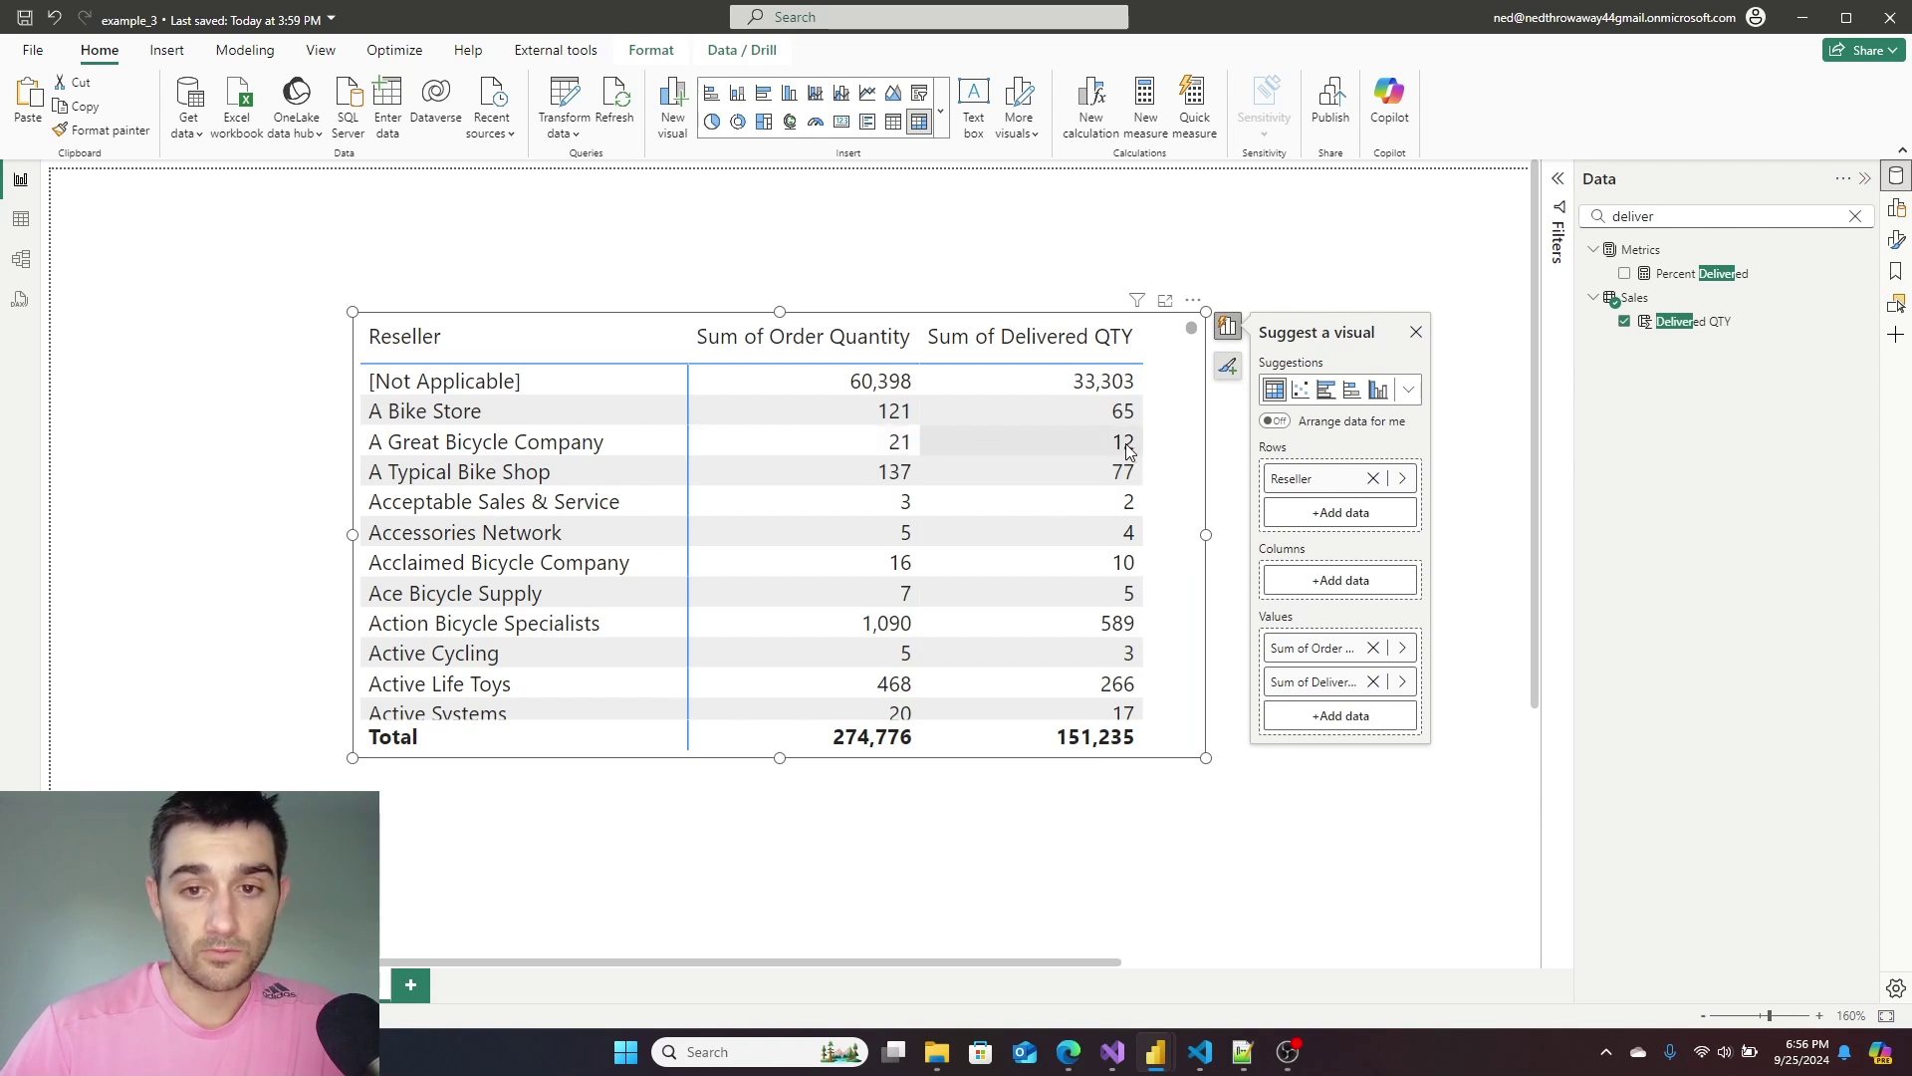
left_click_drag(1313, 683, 1336, 645)
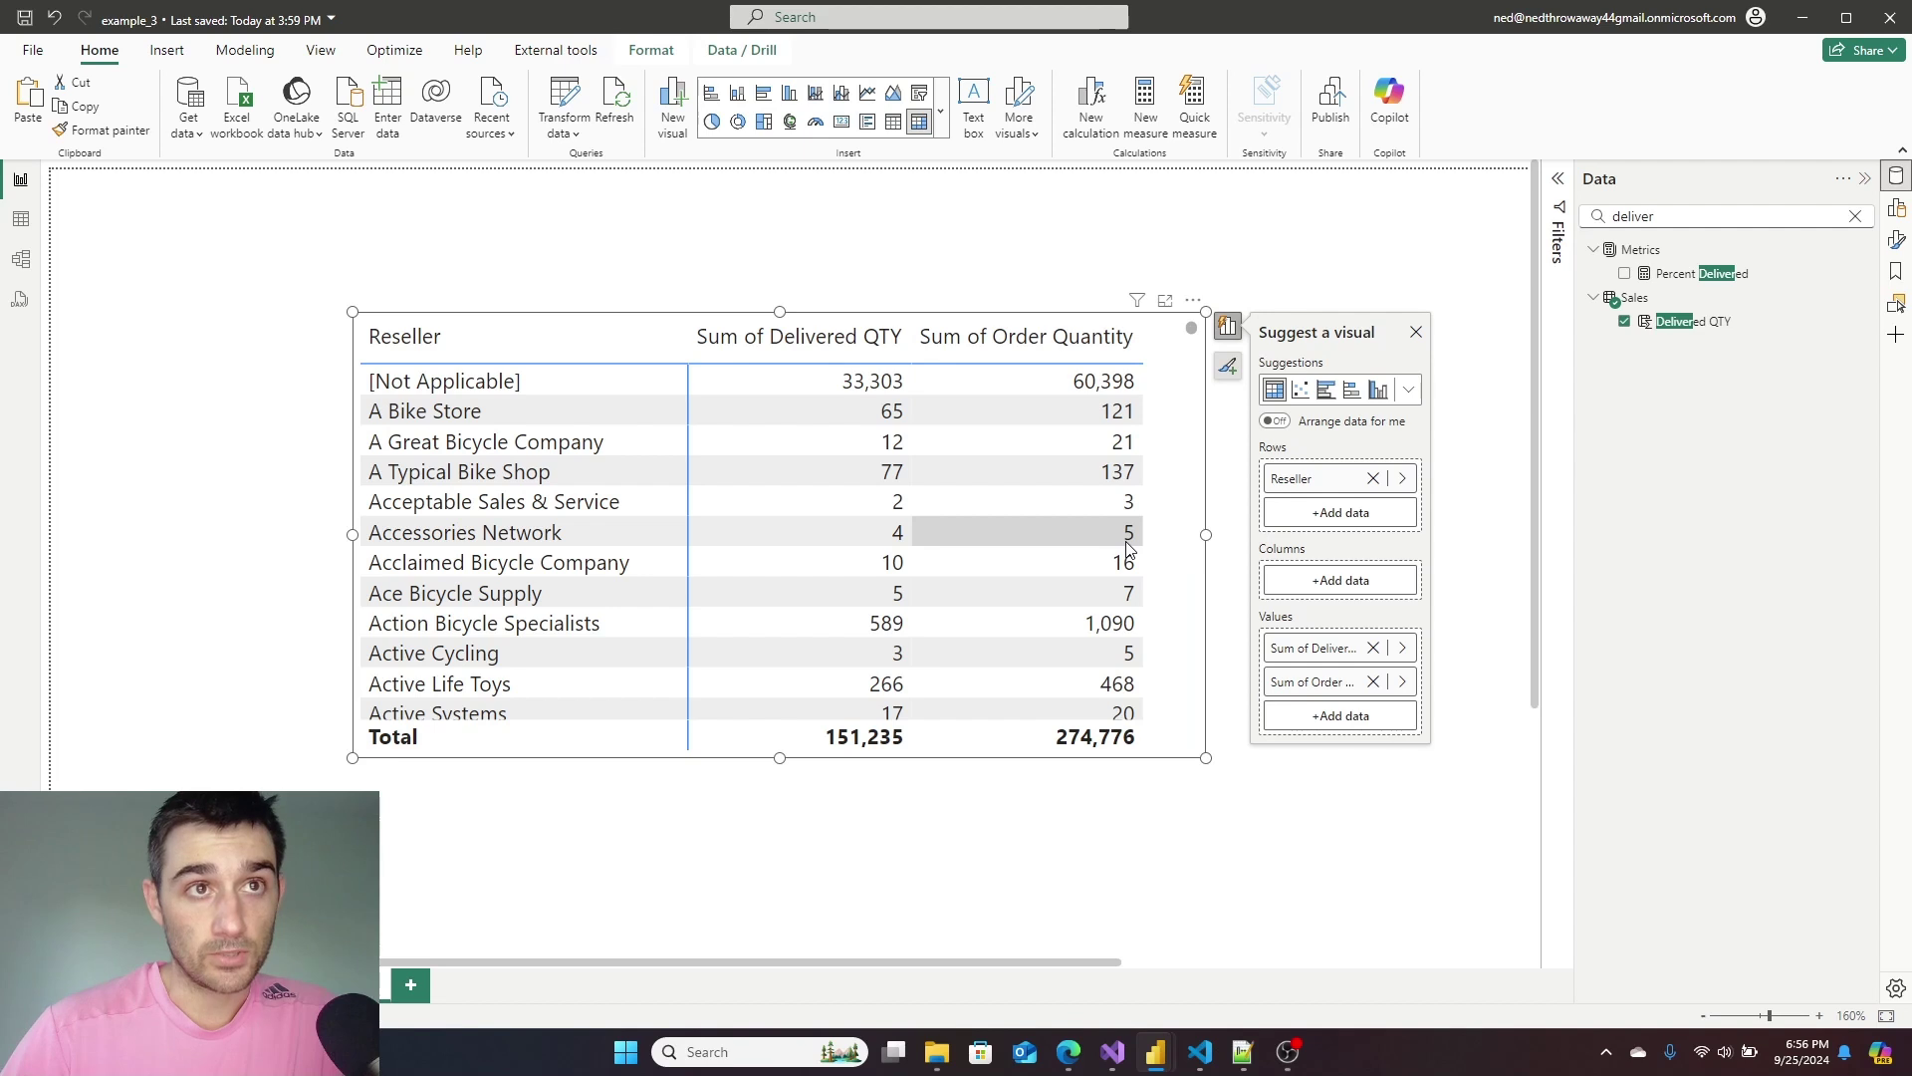
- Check the Percent Delivered measure's DIVIDE formula, then add the measure to the matrix values and widen the visual to fit
left_click(1726, 274)
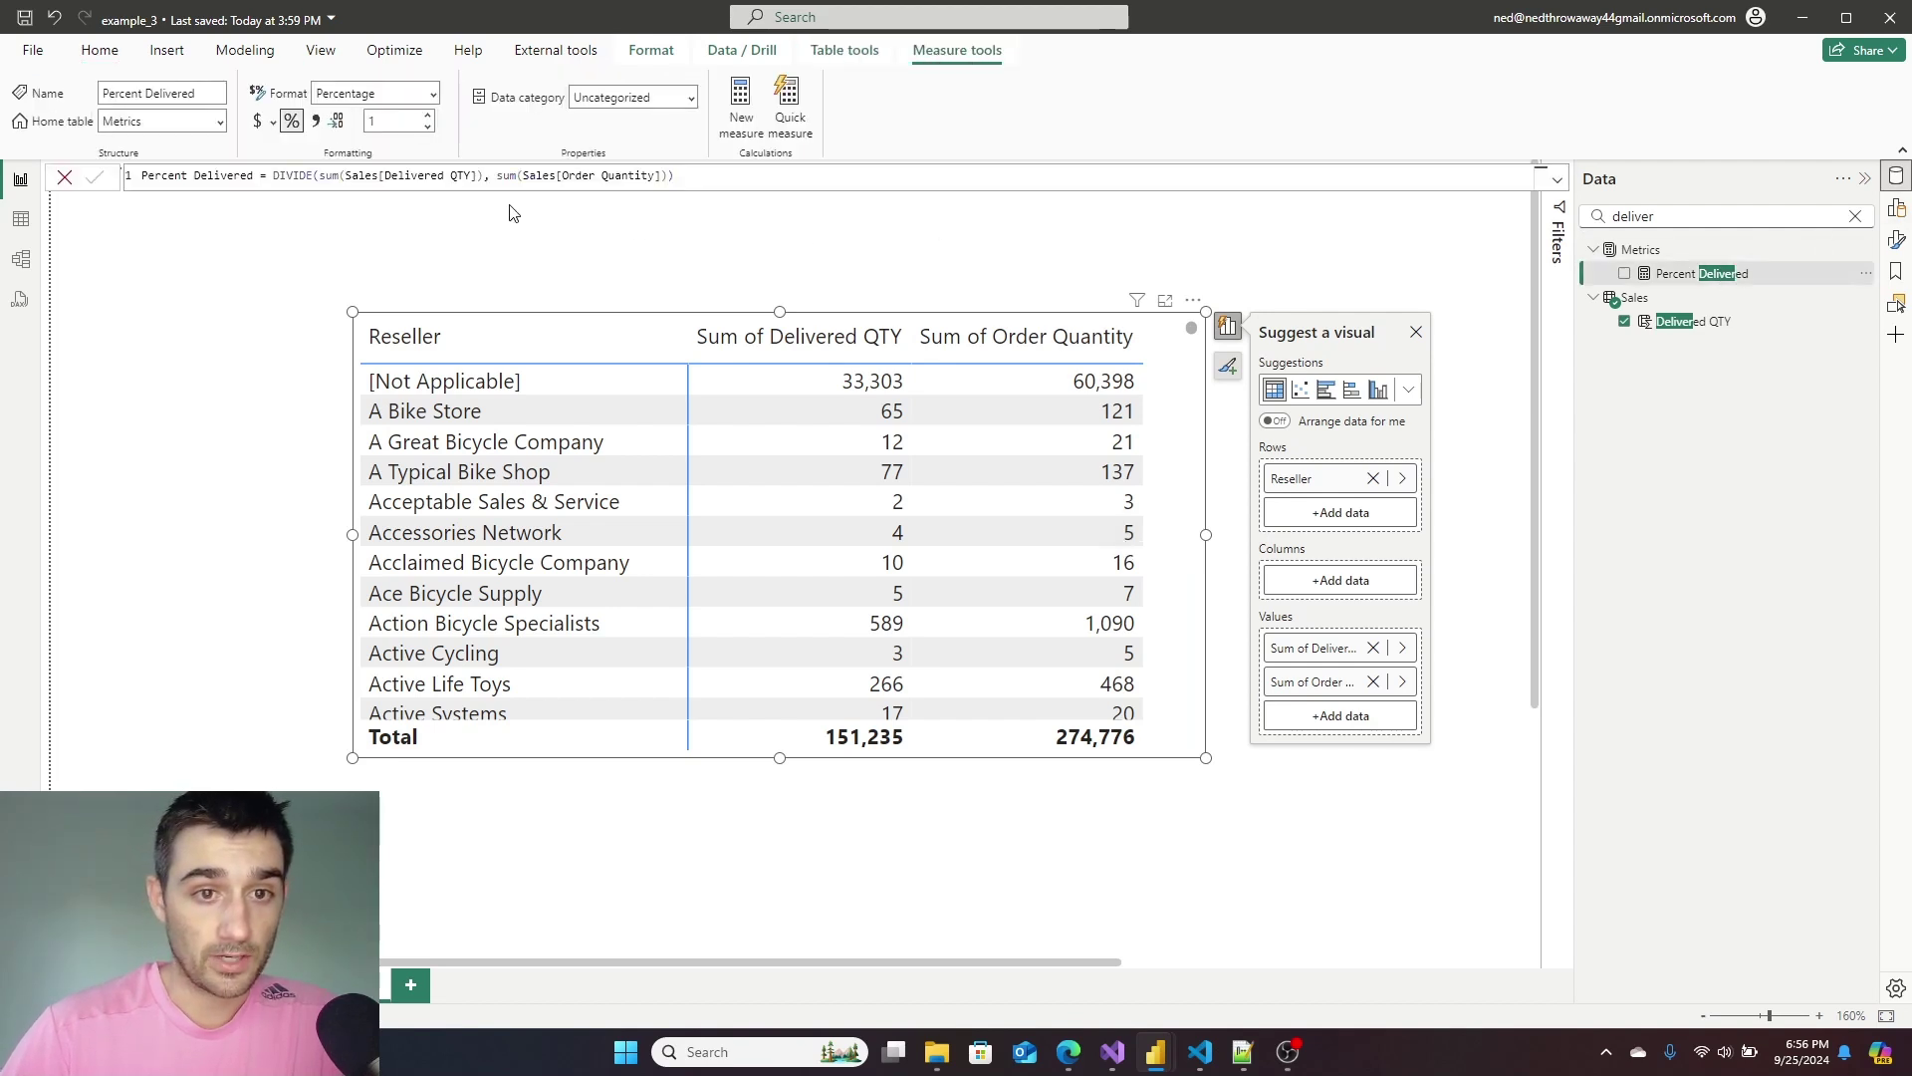
left_click_drag(273, 176, 662, 176)
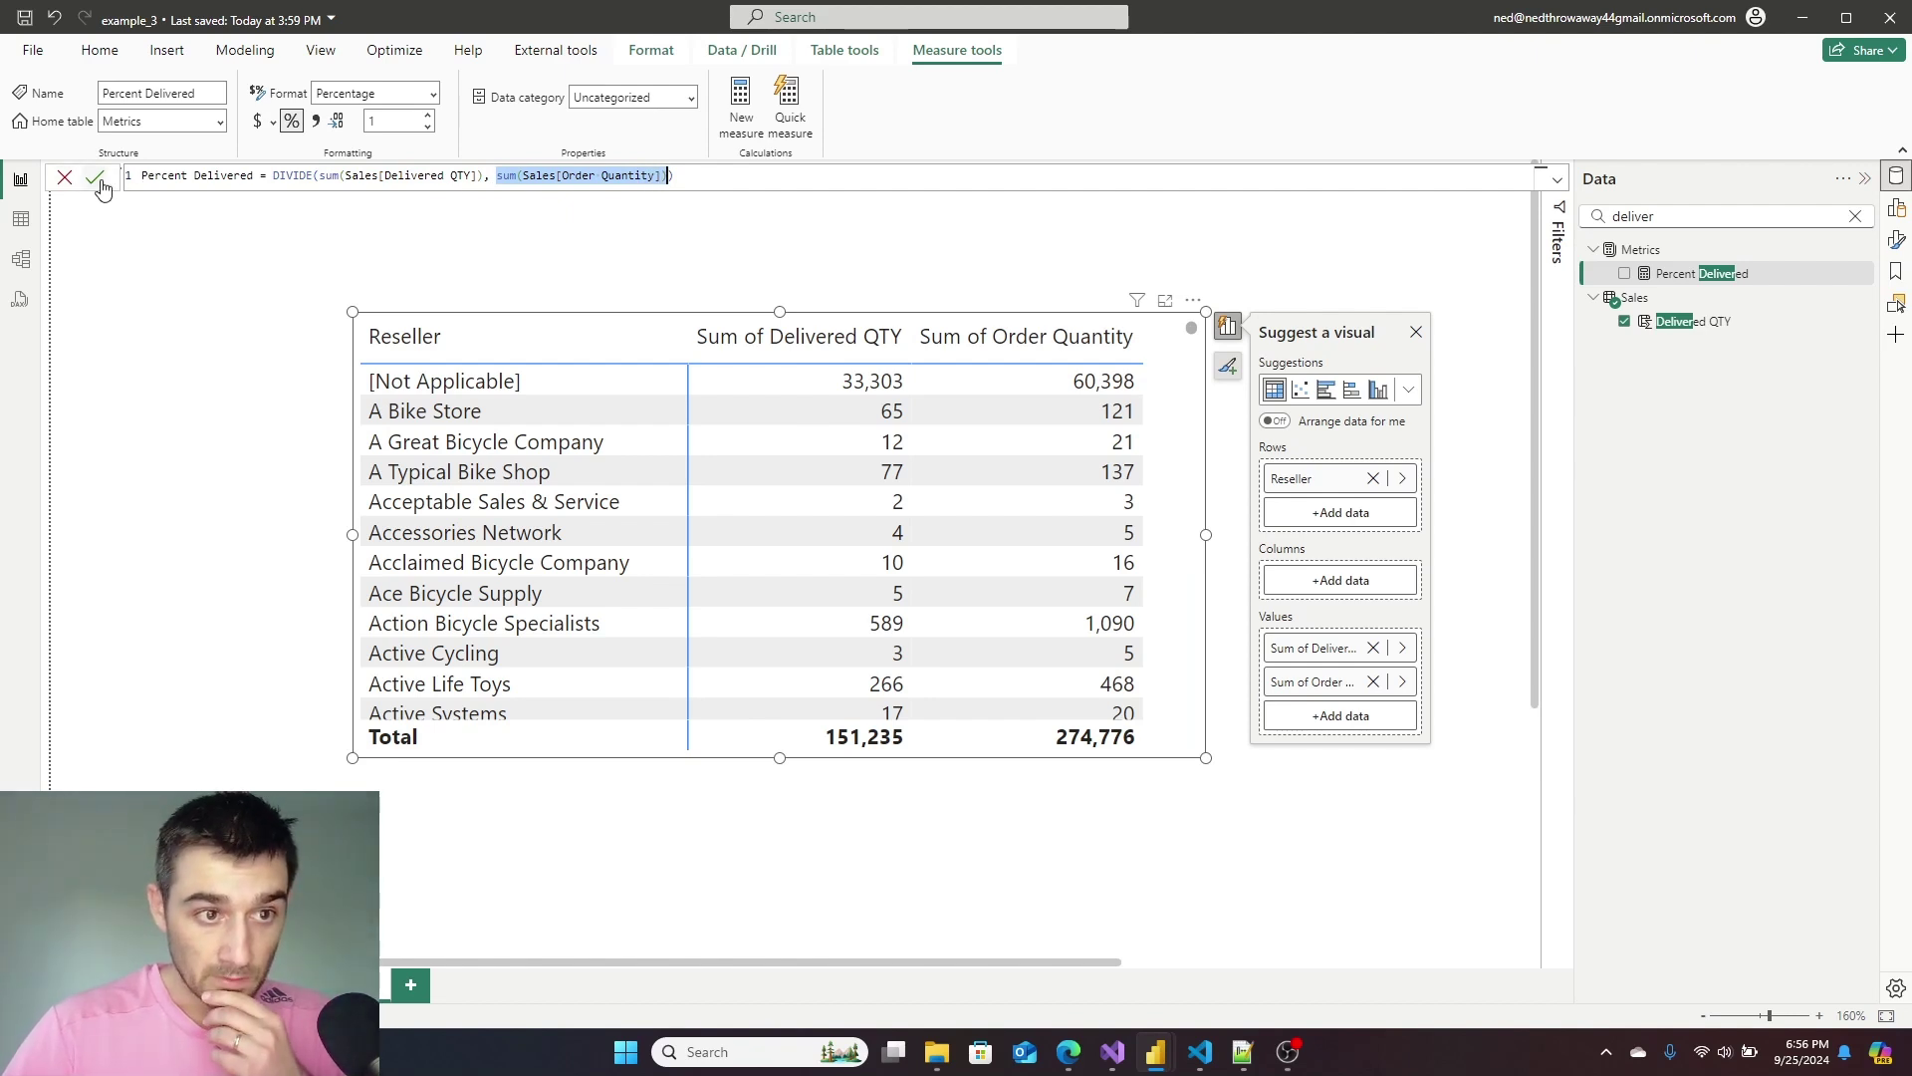
left_click_drag(1694, 276, 1340, 732)
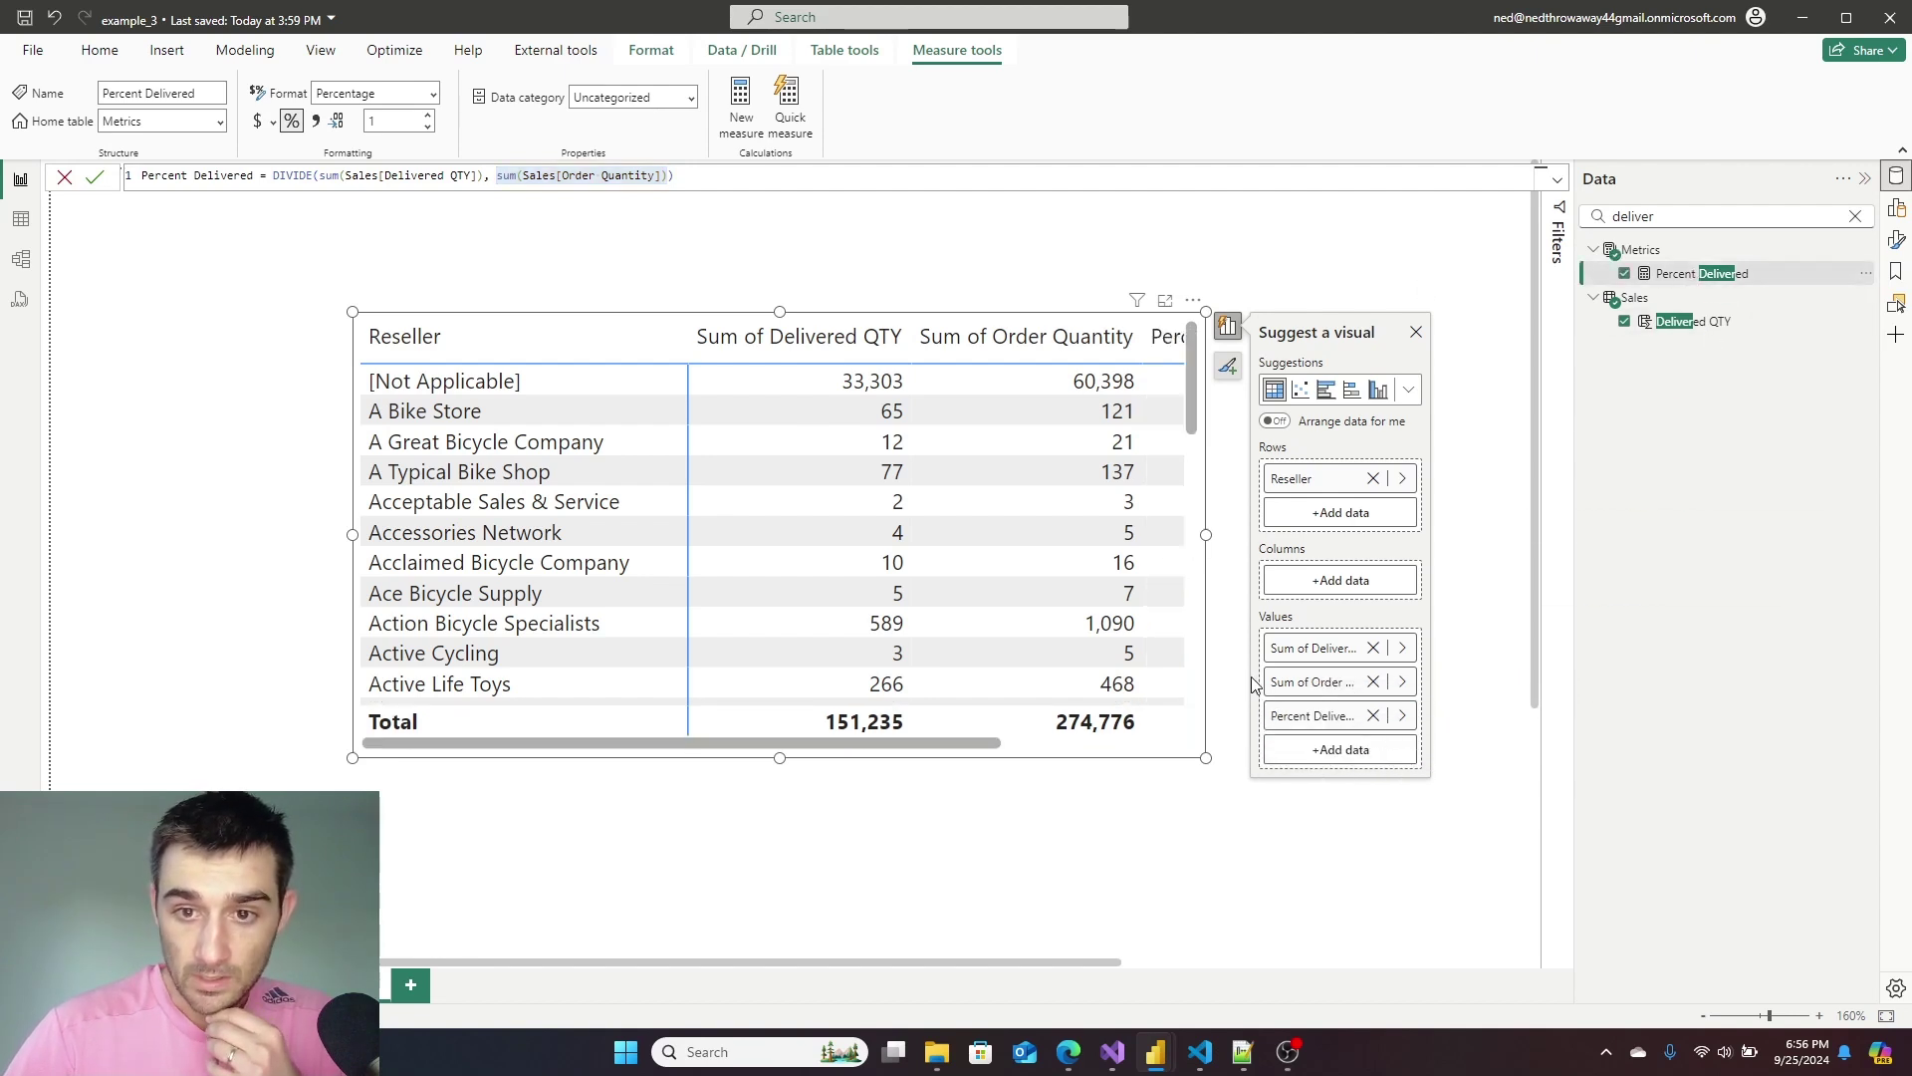
left_click_drag(1205, 535, 1383, 558)
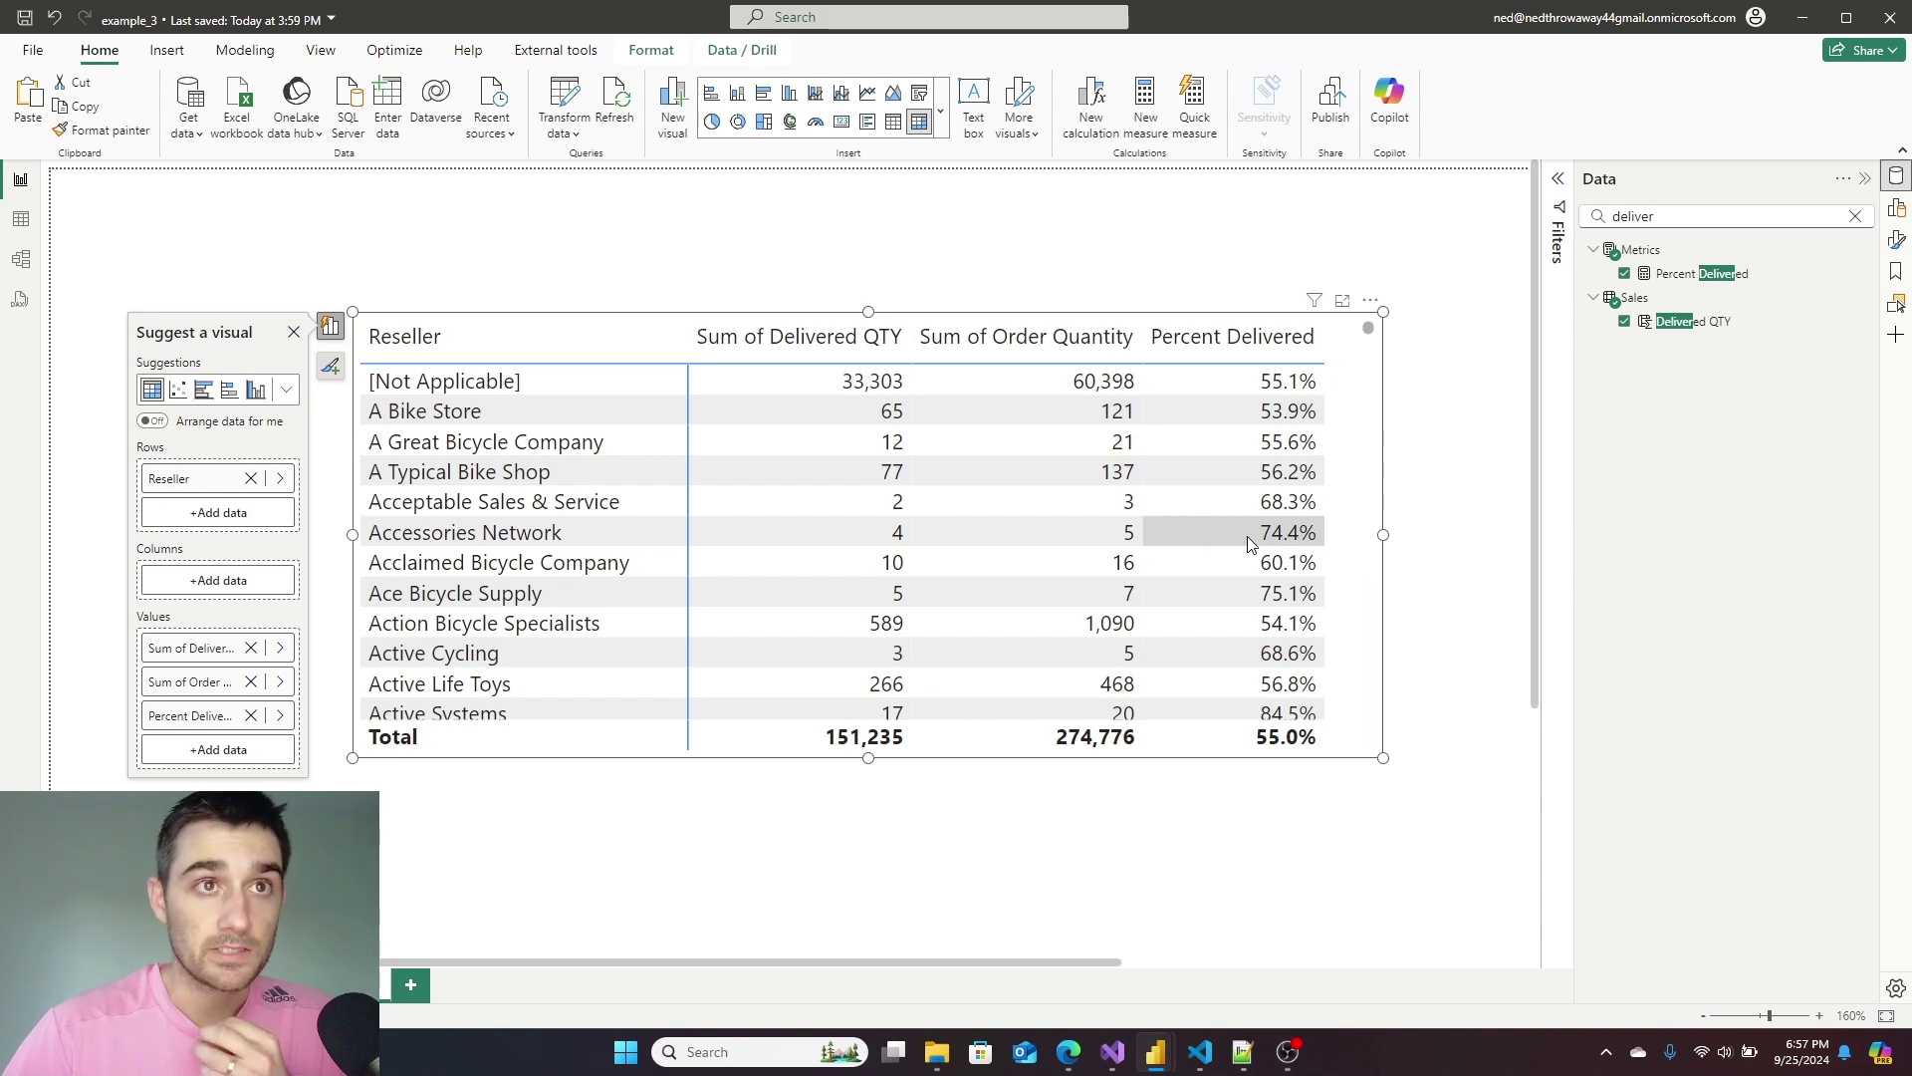
- Move the matrix toward the upper-left area of the page and widen it to leave room for another column
key("Escape")
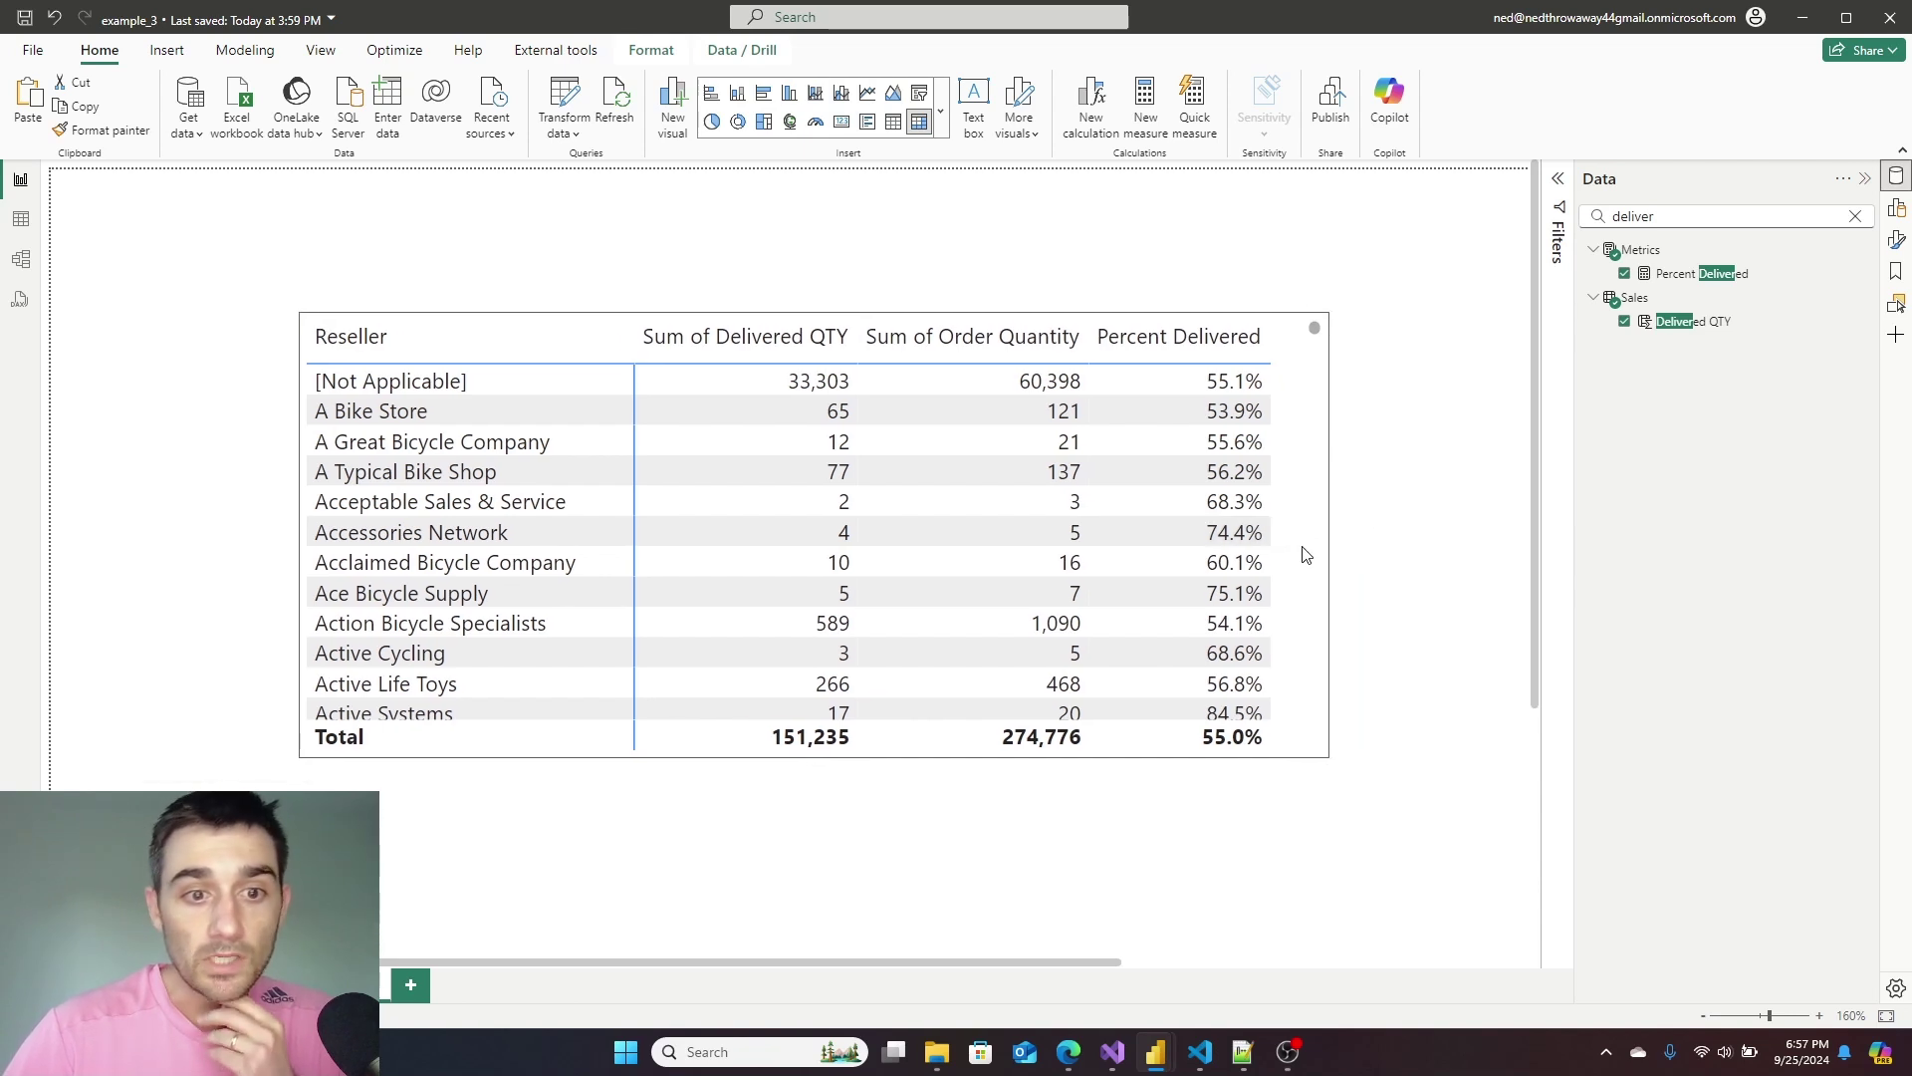
left_click(1211, 527)
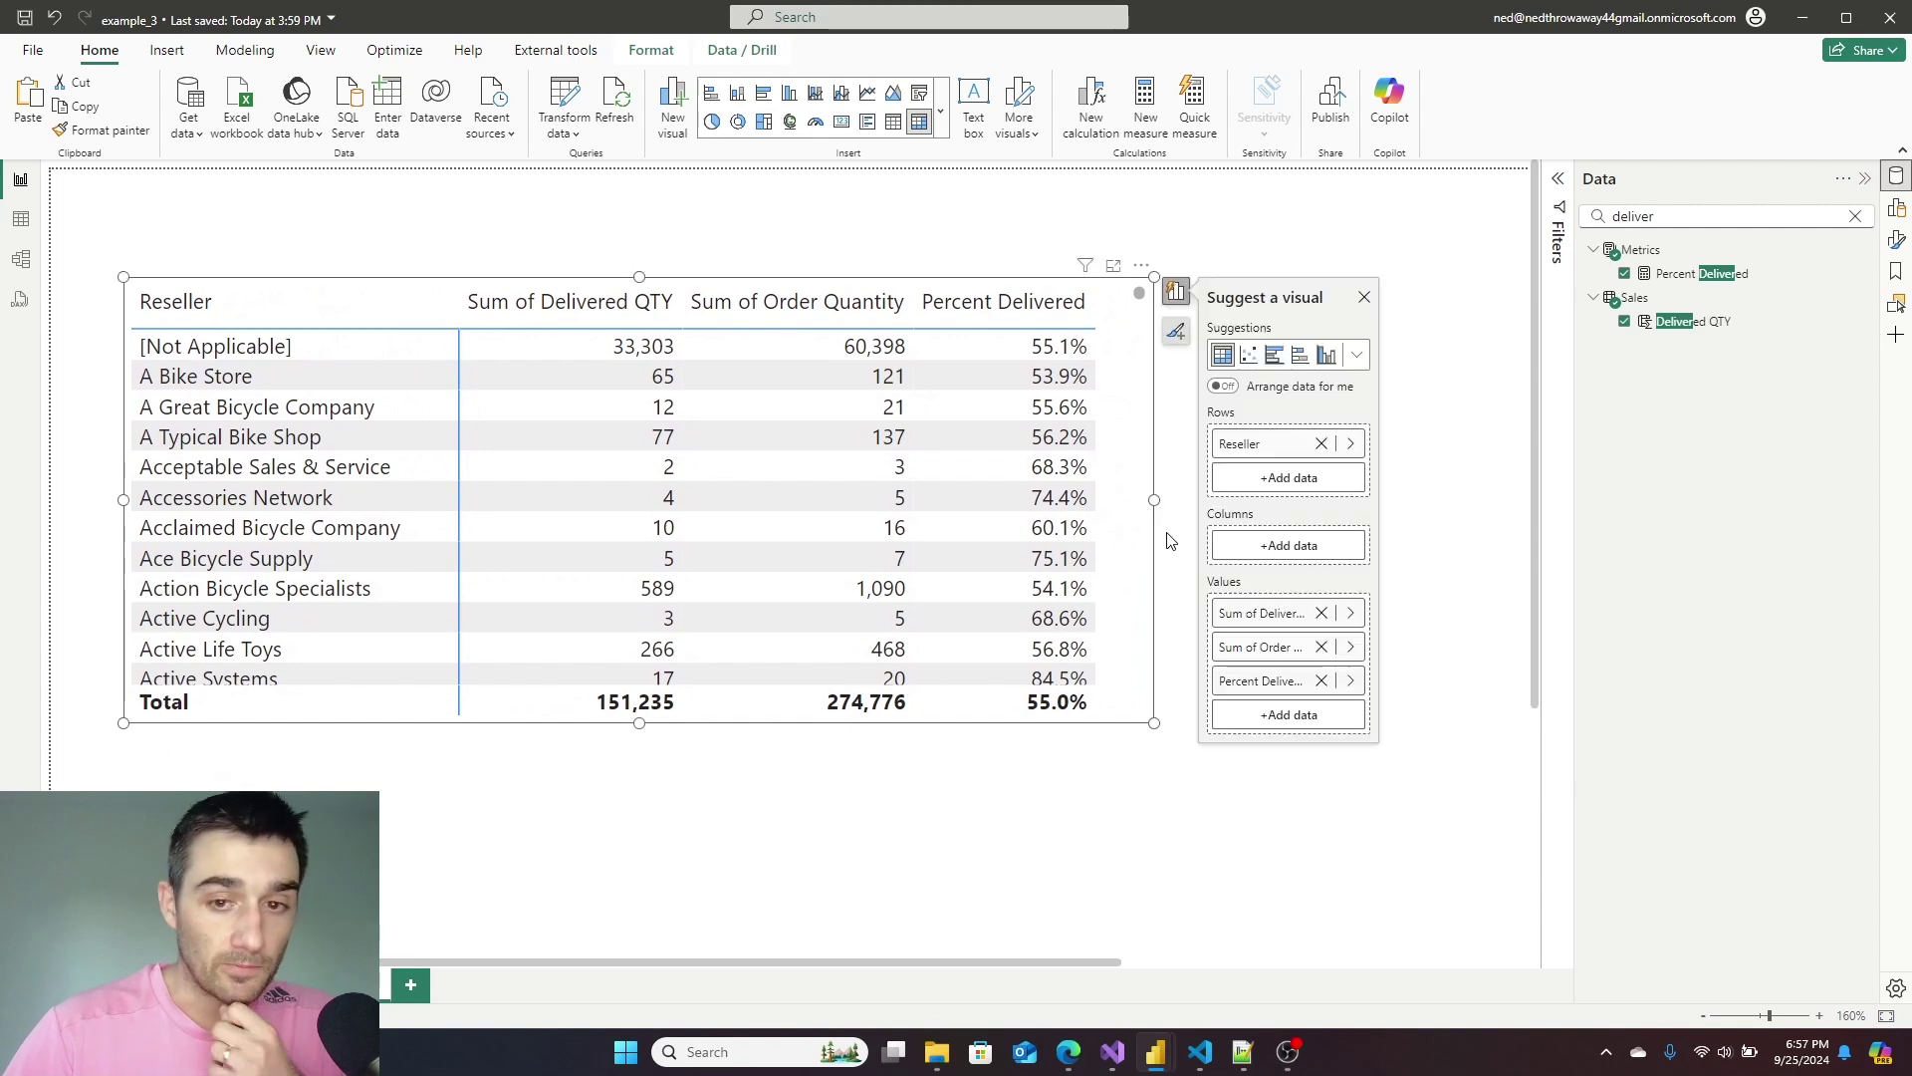
left_click_drag(1158, 514, 1327, 543)
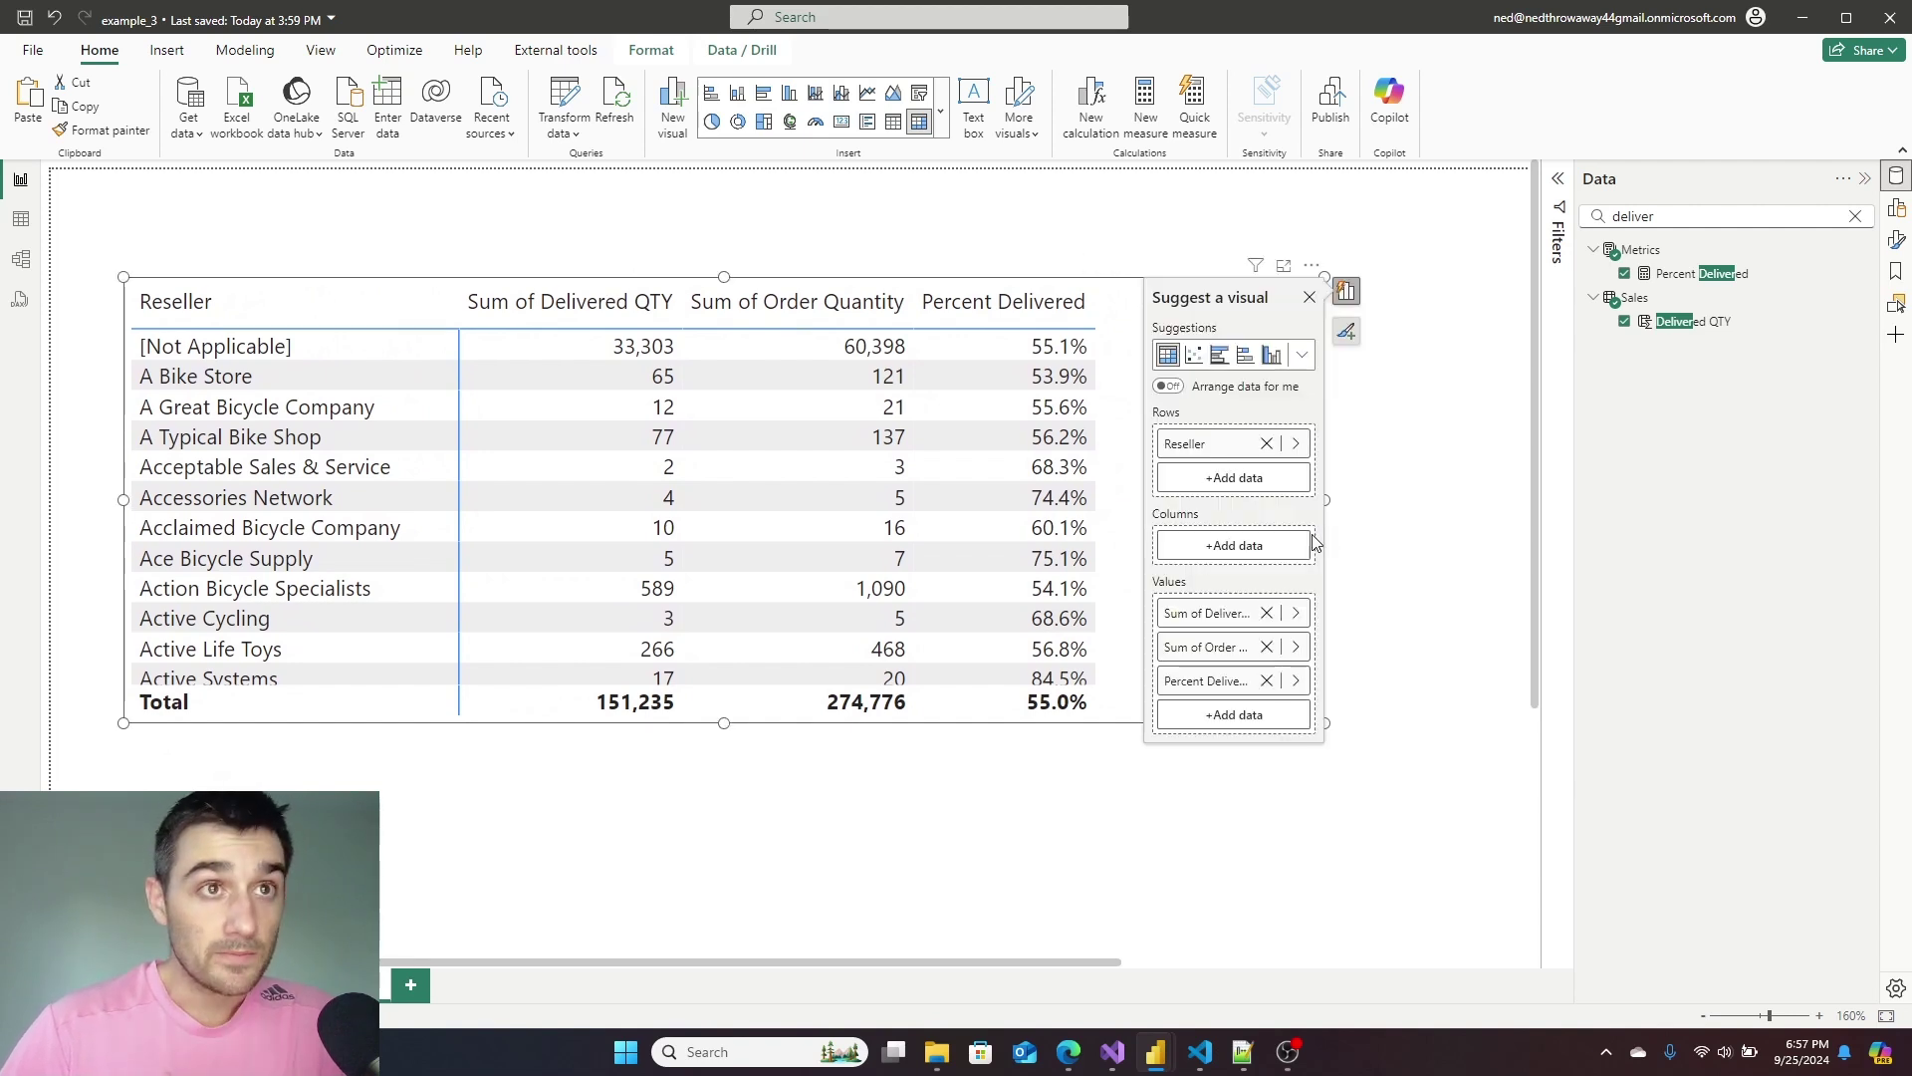
left_click(722, 801)
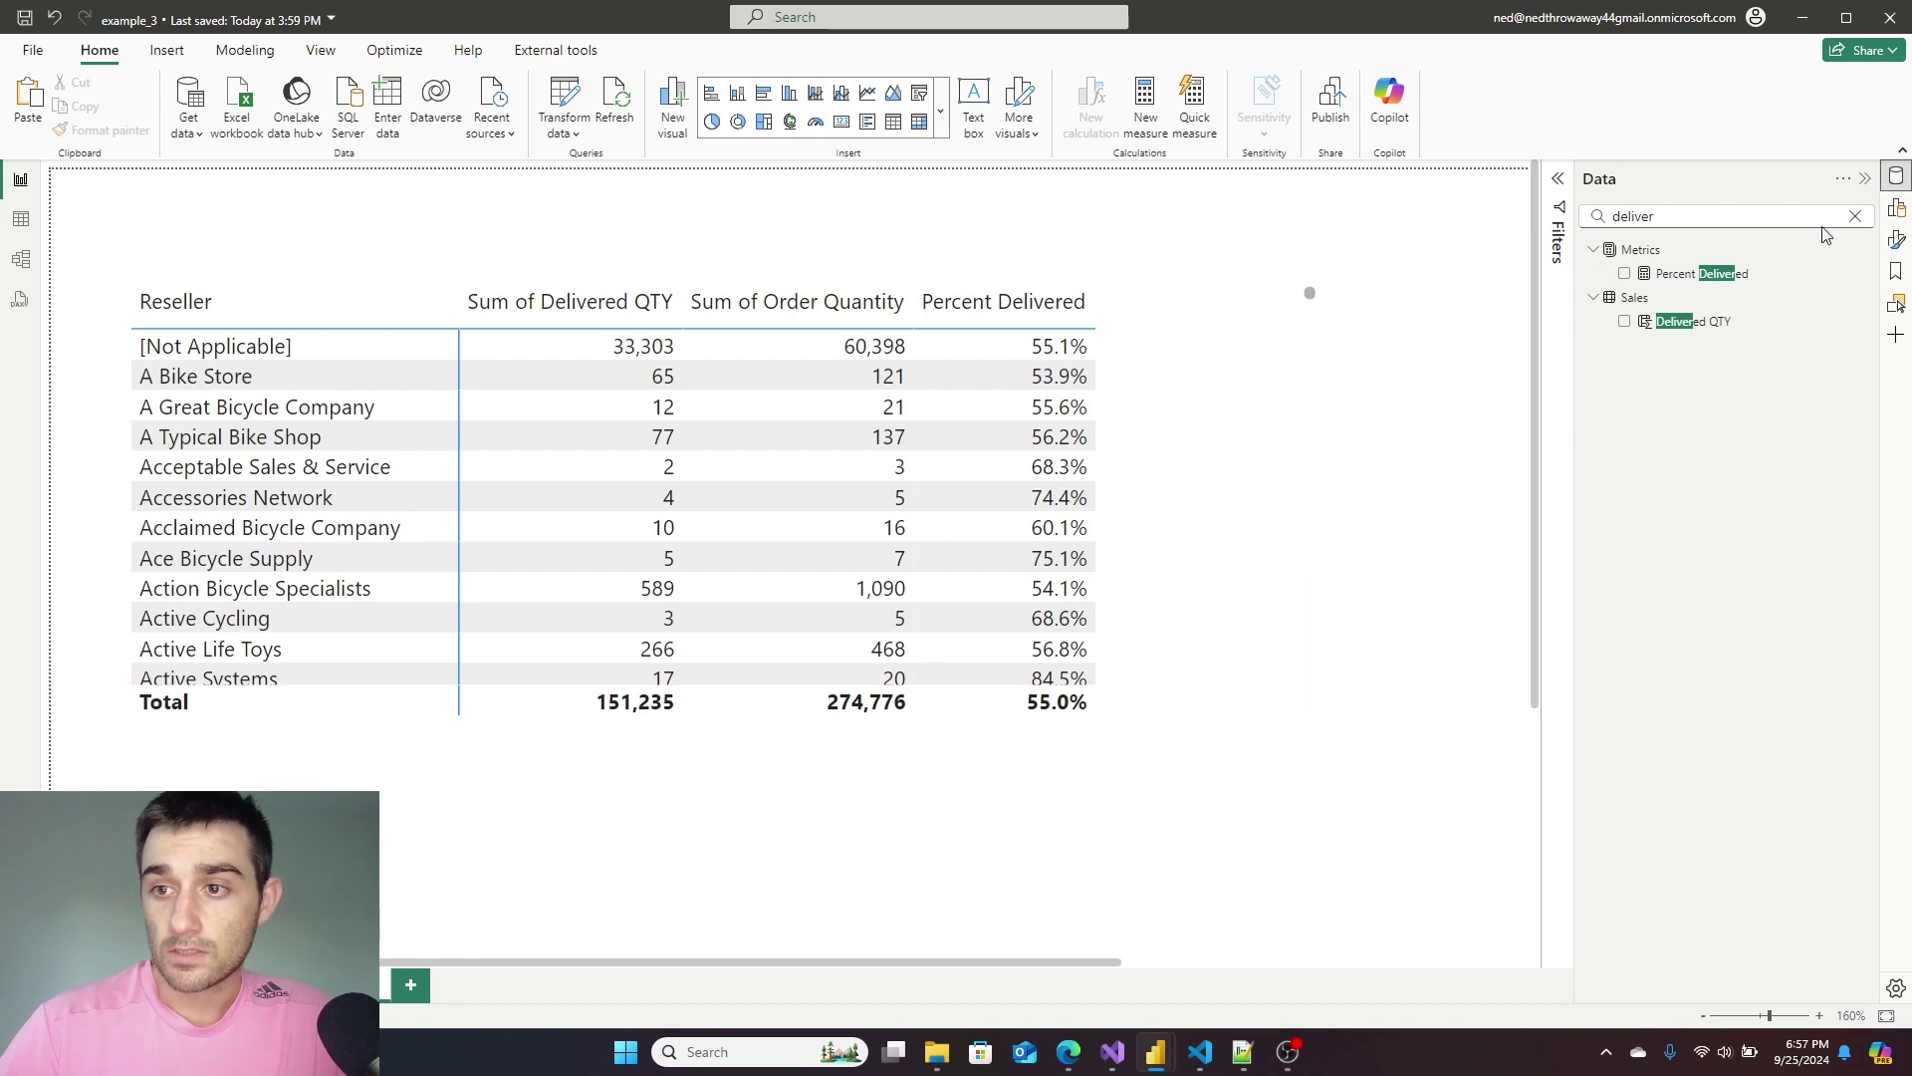
- Add the Status measure to the matrix as a column after Percent Delivered
left_click(1855, 217)
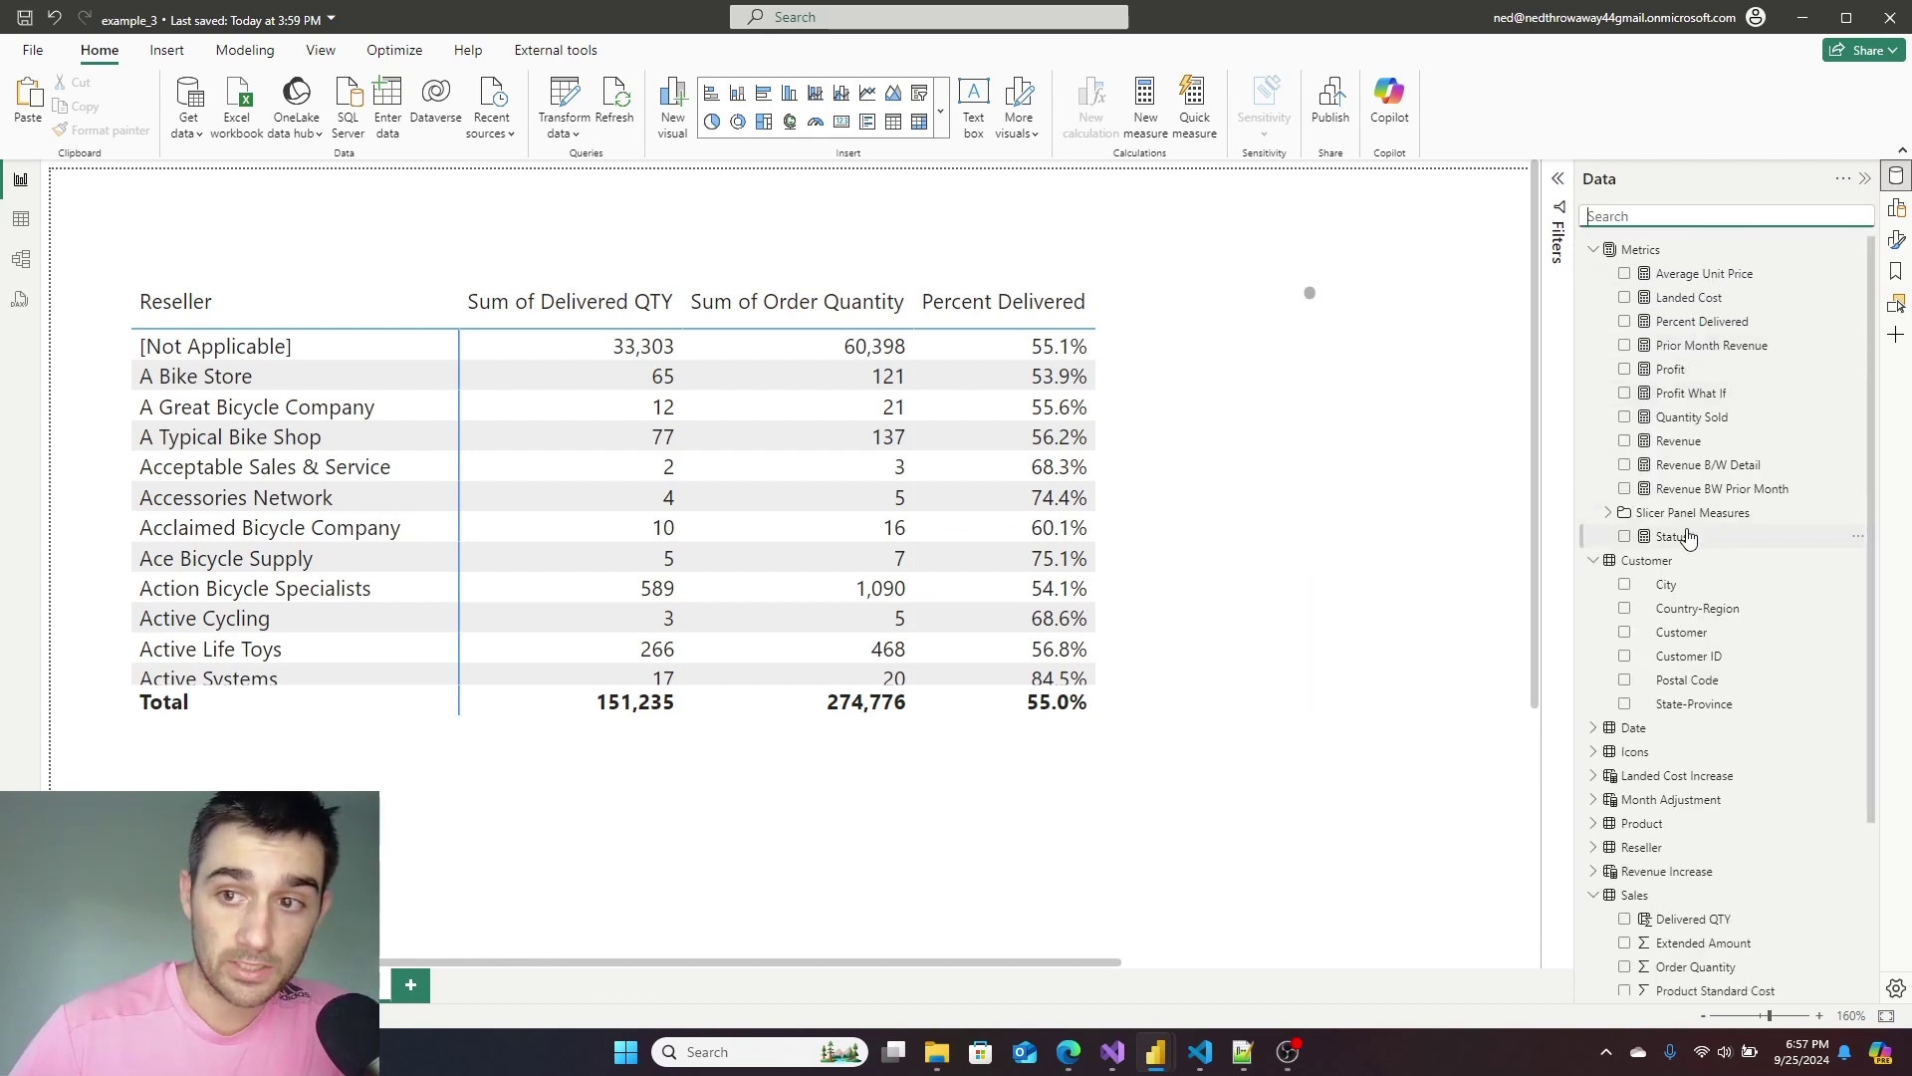
left_click_drag(1666, 537, 1106, 522)
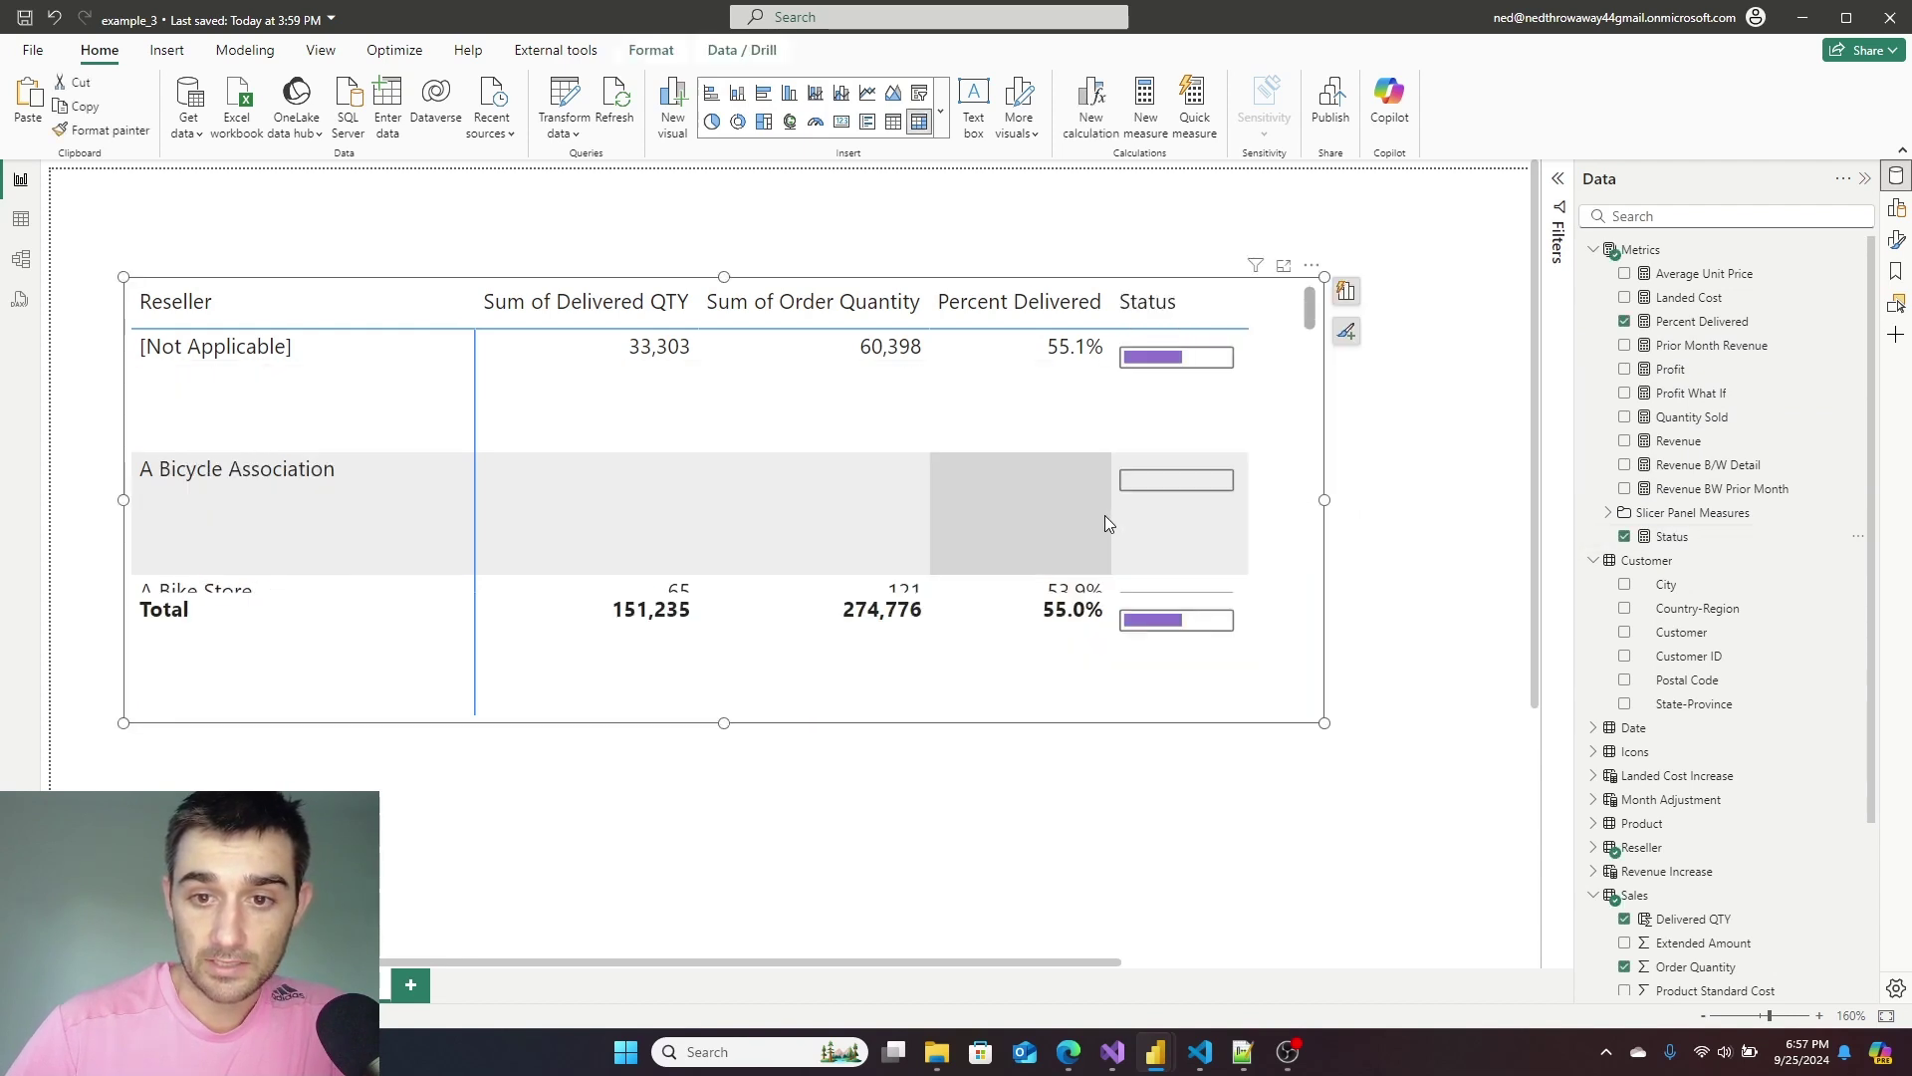
left_click(1447, 622)
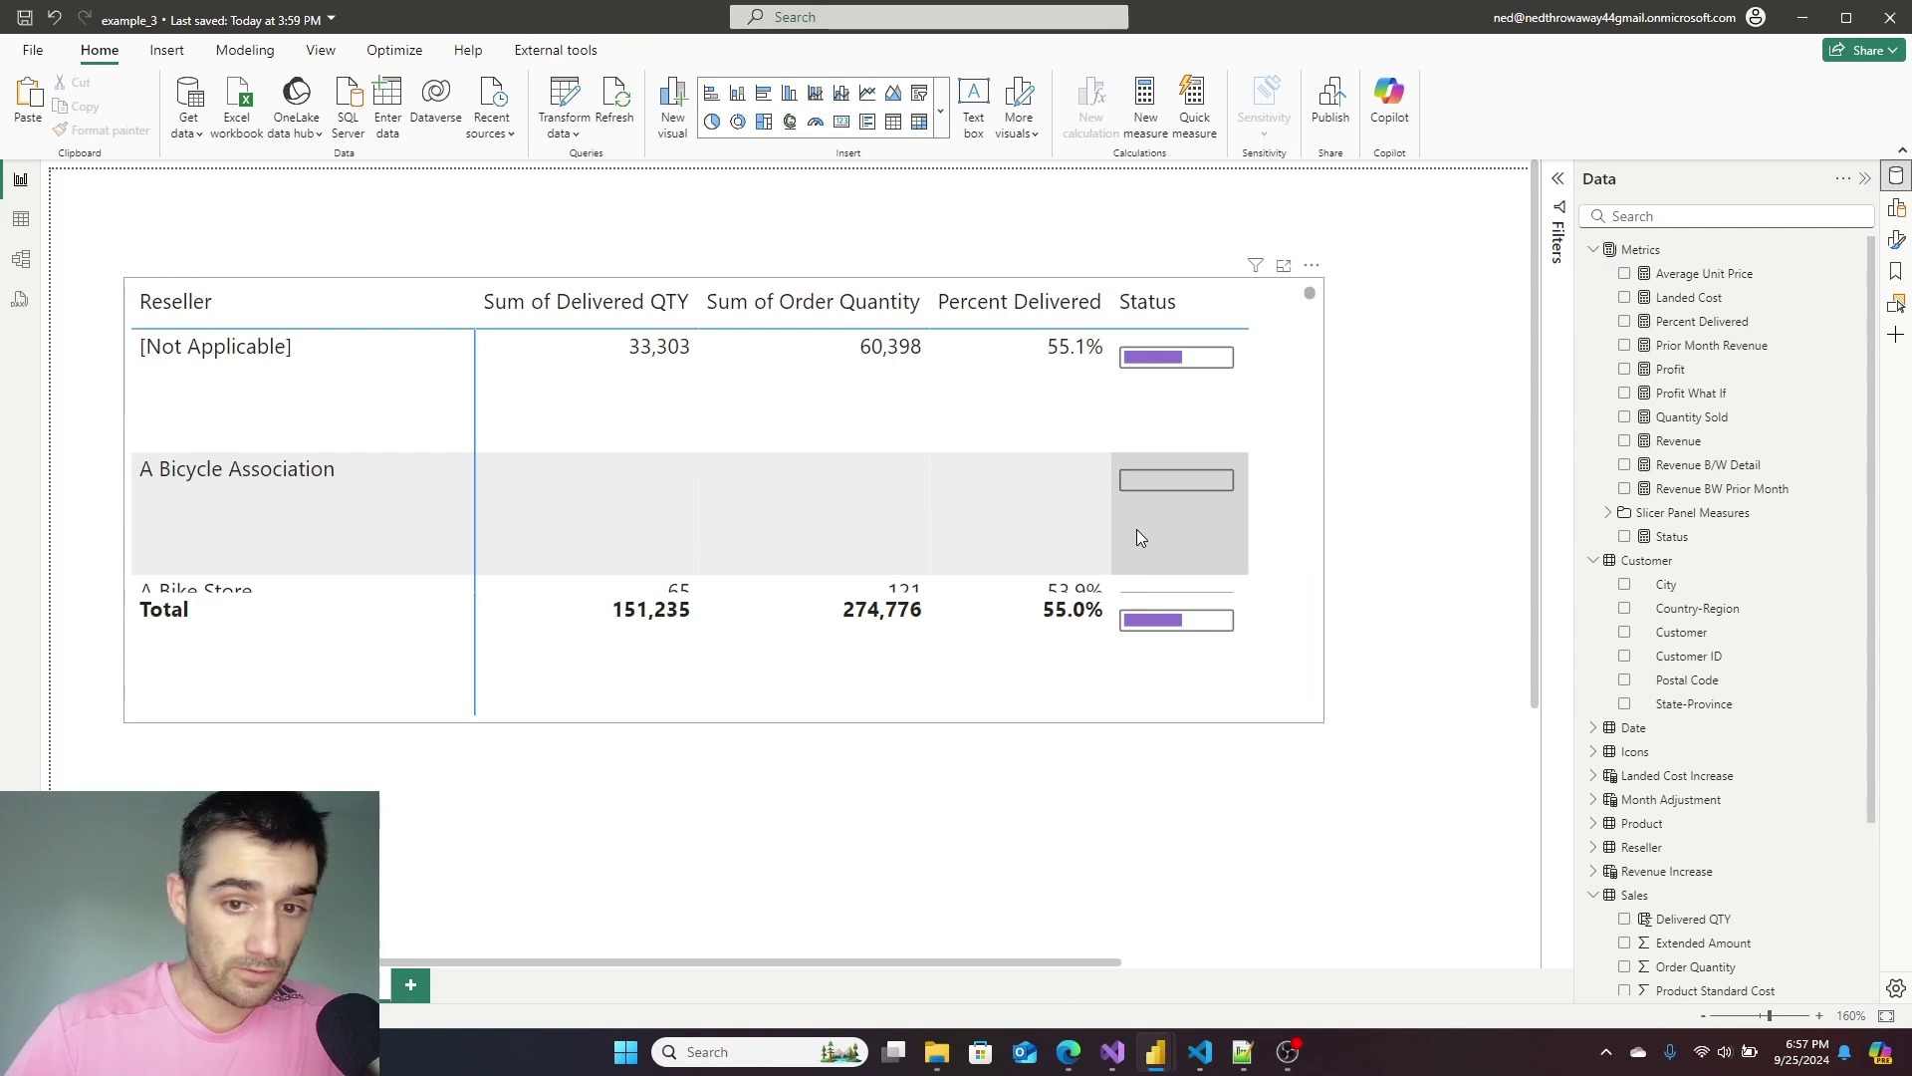
- Review the Status bars down the reseller rows and open the Status measure's formula to inspect the SVG outline colour
scroll(1141, 528, "down", 3)
scroll(1147, 520, "up", 3)
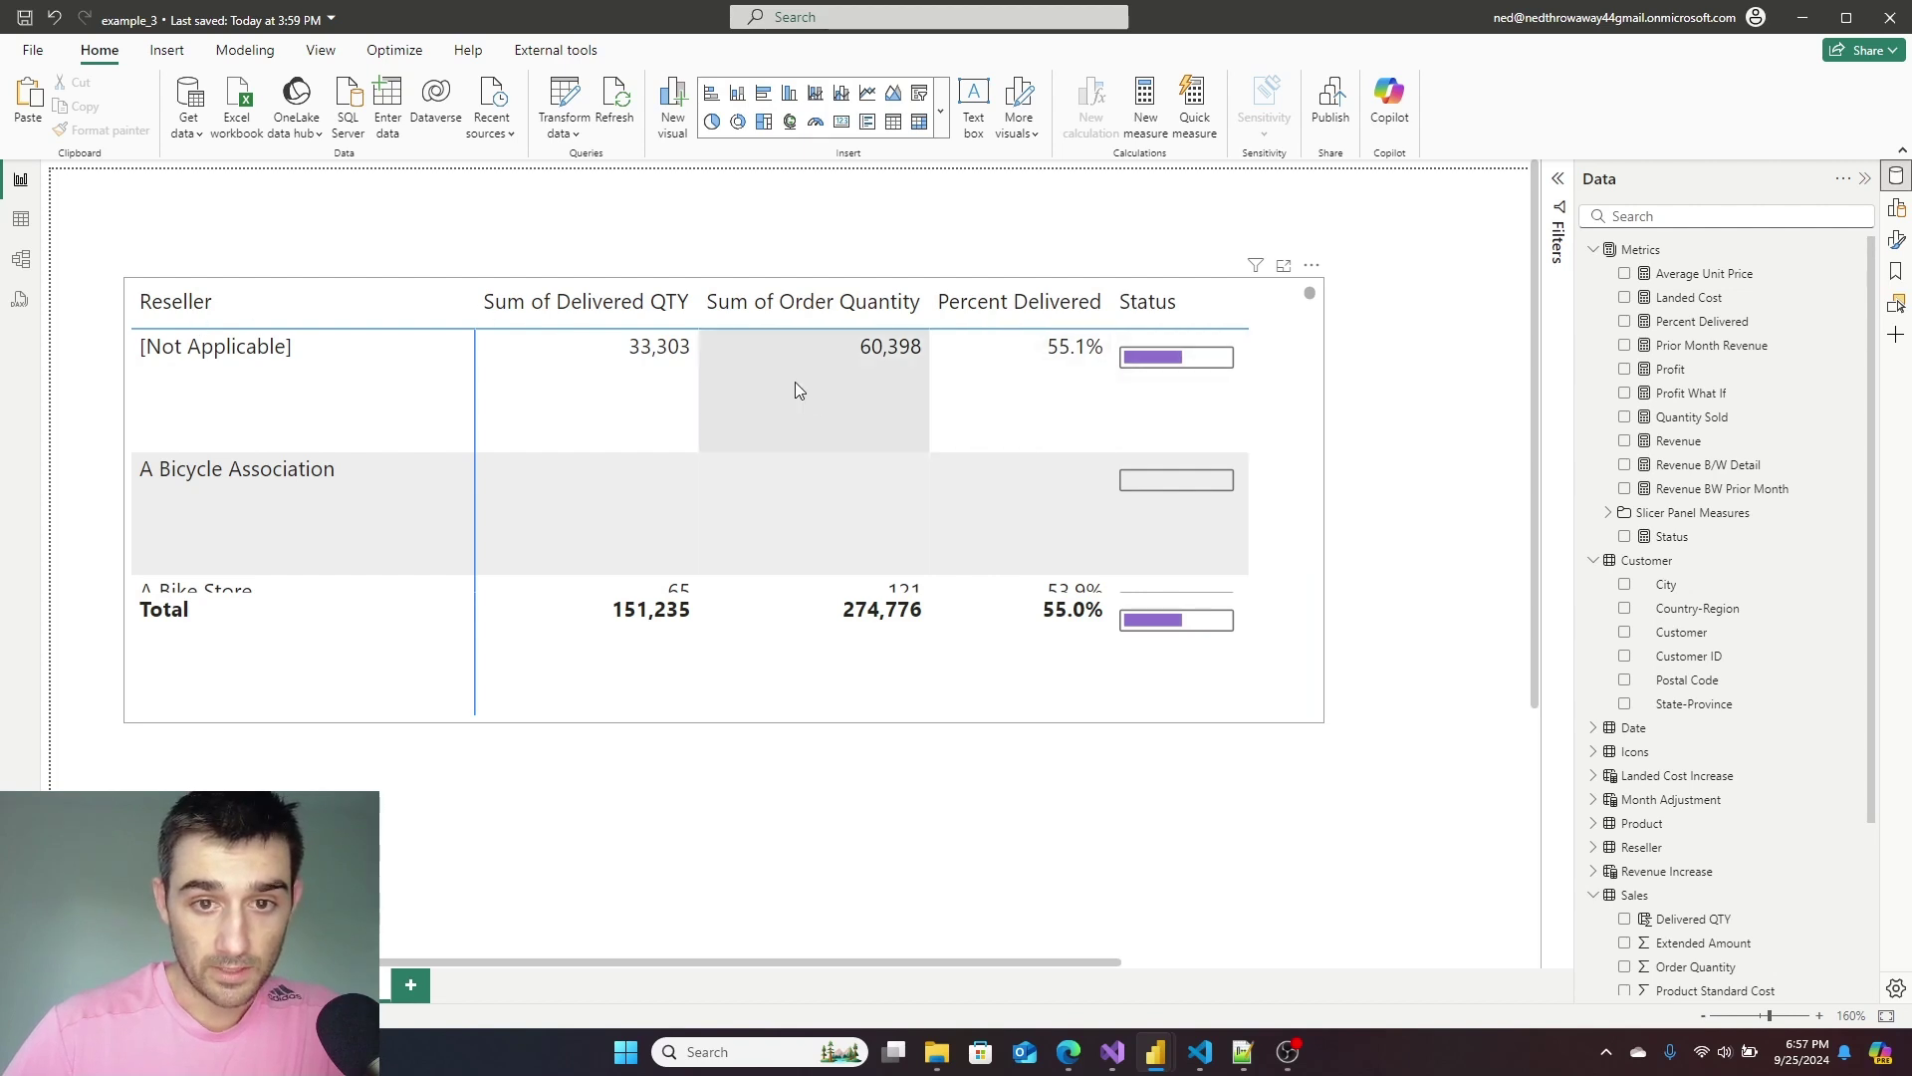
scroll(1144, 478, "down", 10)
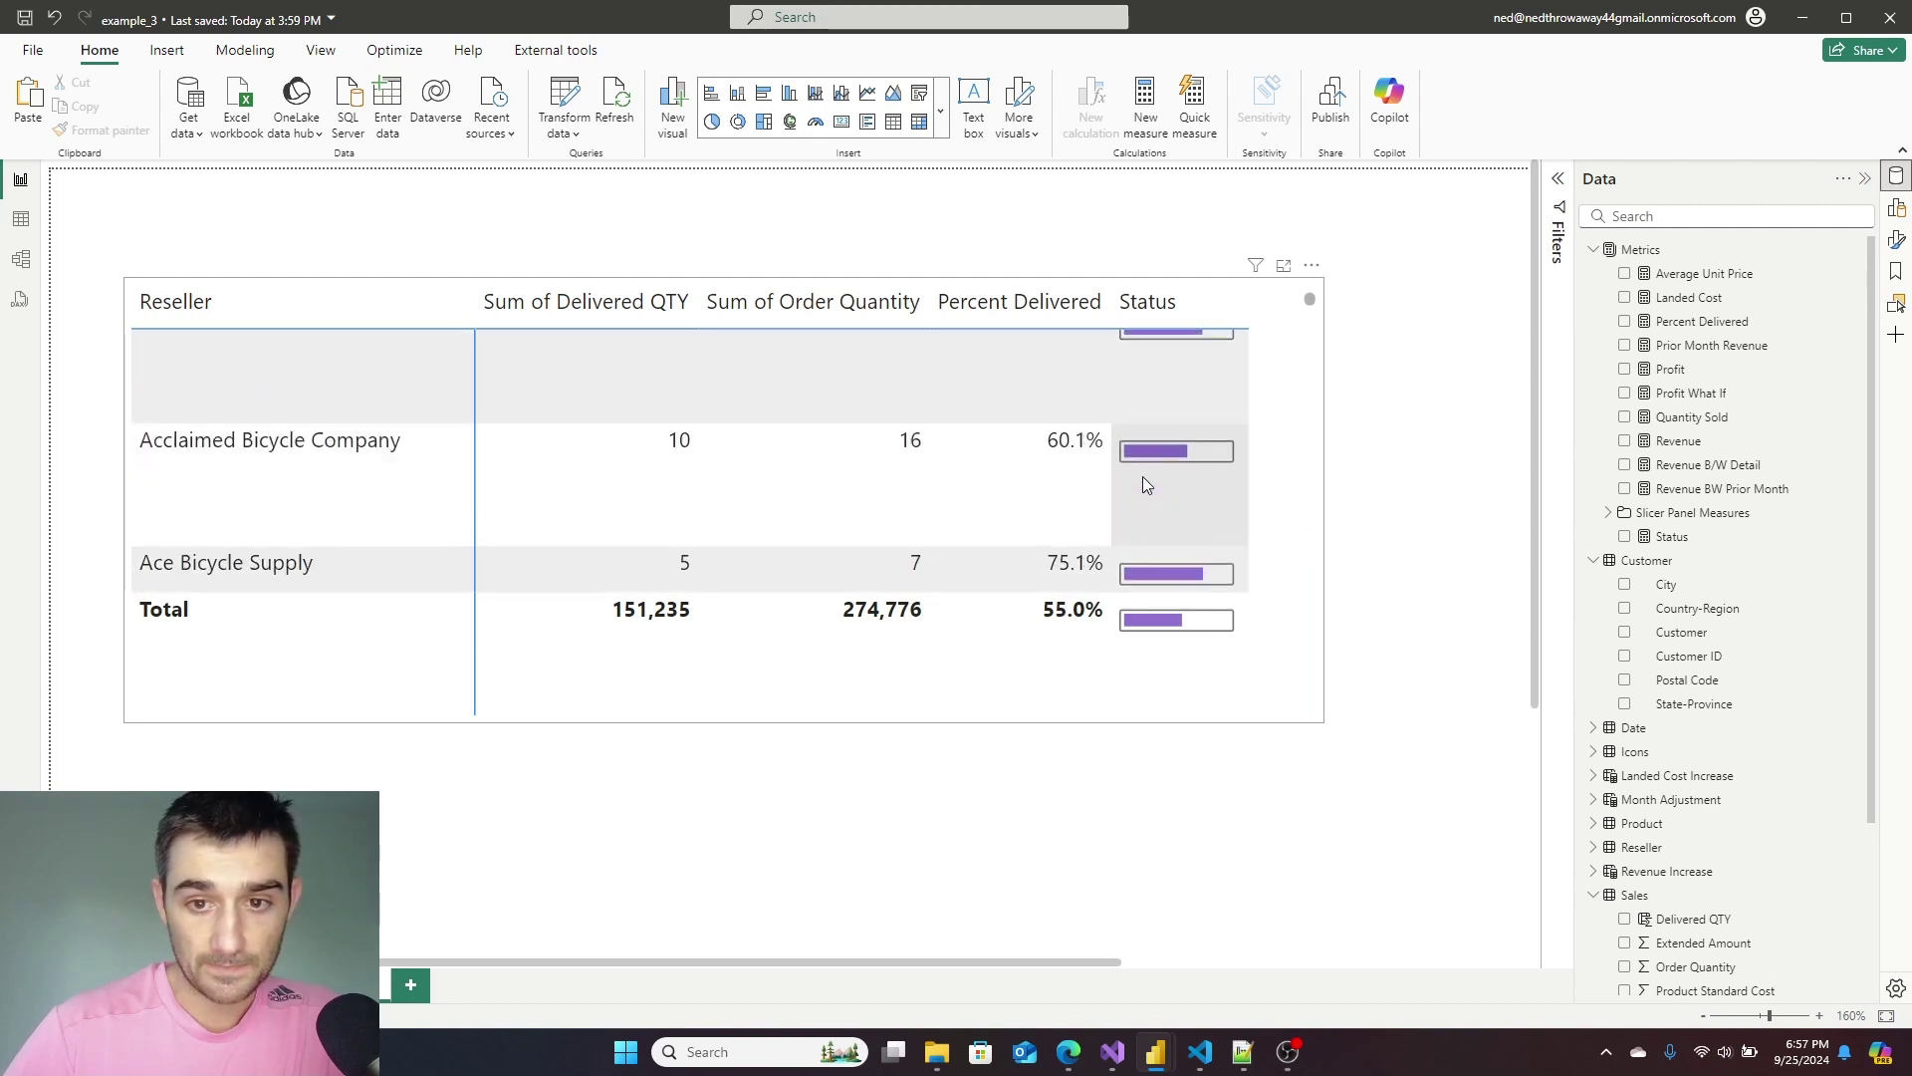
scroll(1144, 476, "down", 7)
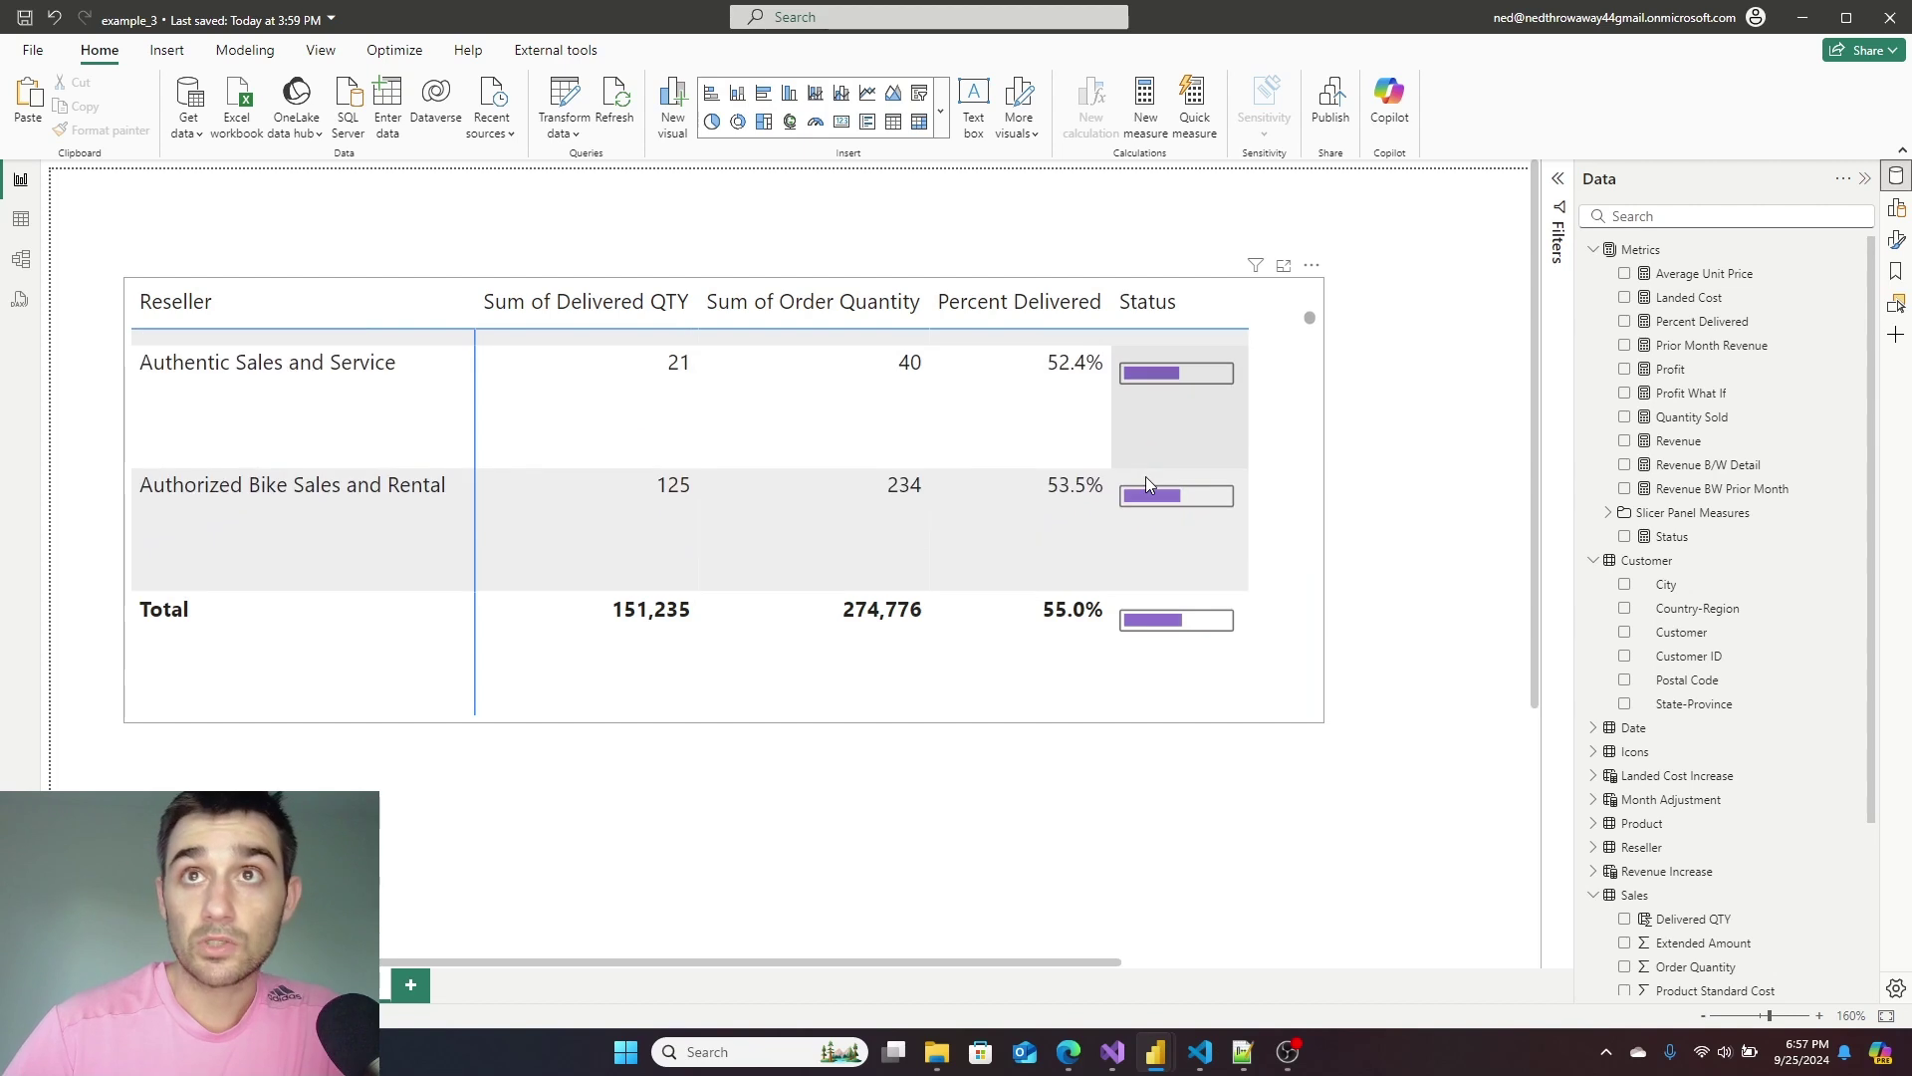
scroll(1142, 474, "down", 4)
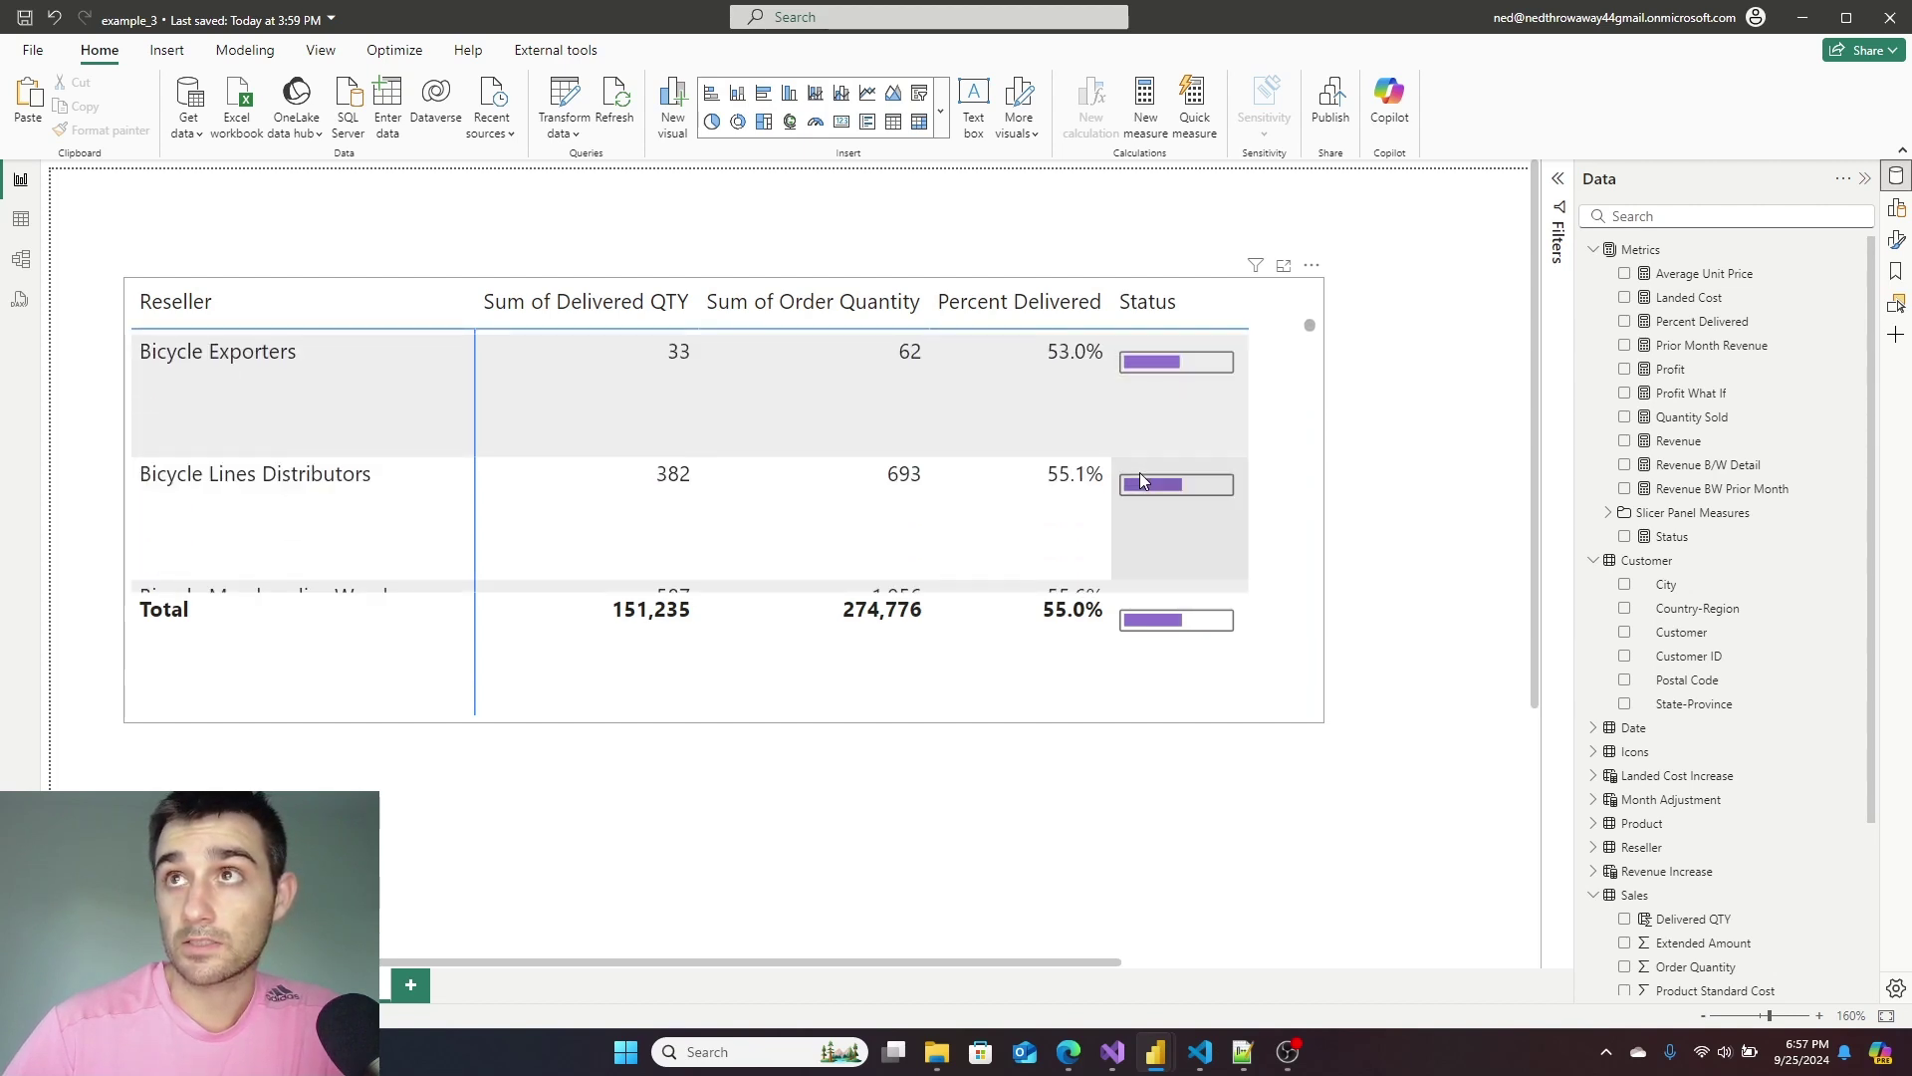
left_click(1688, 536)
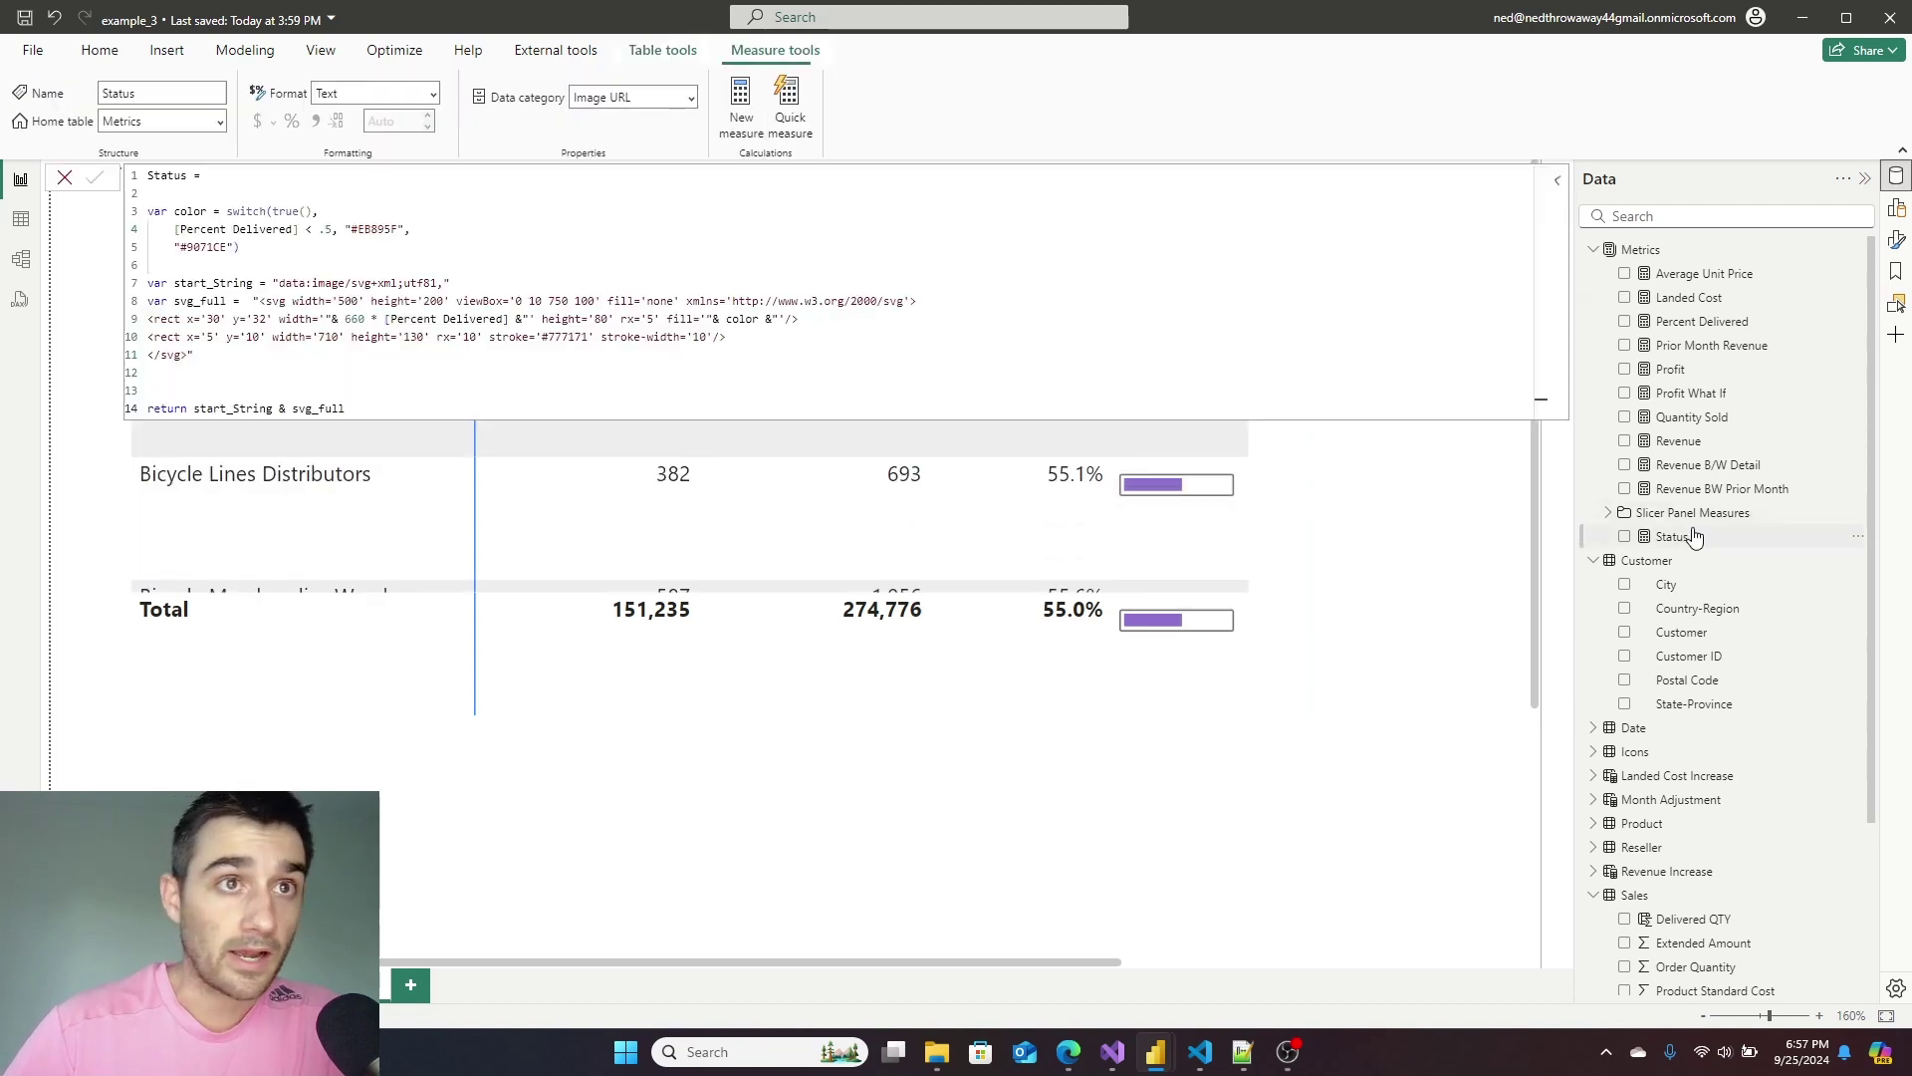
left_click(568, 337)
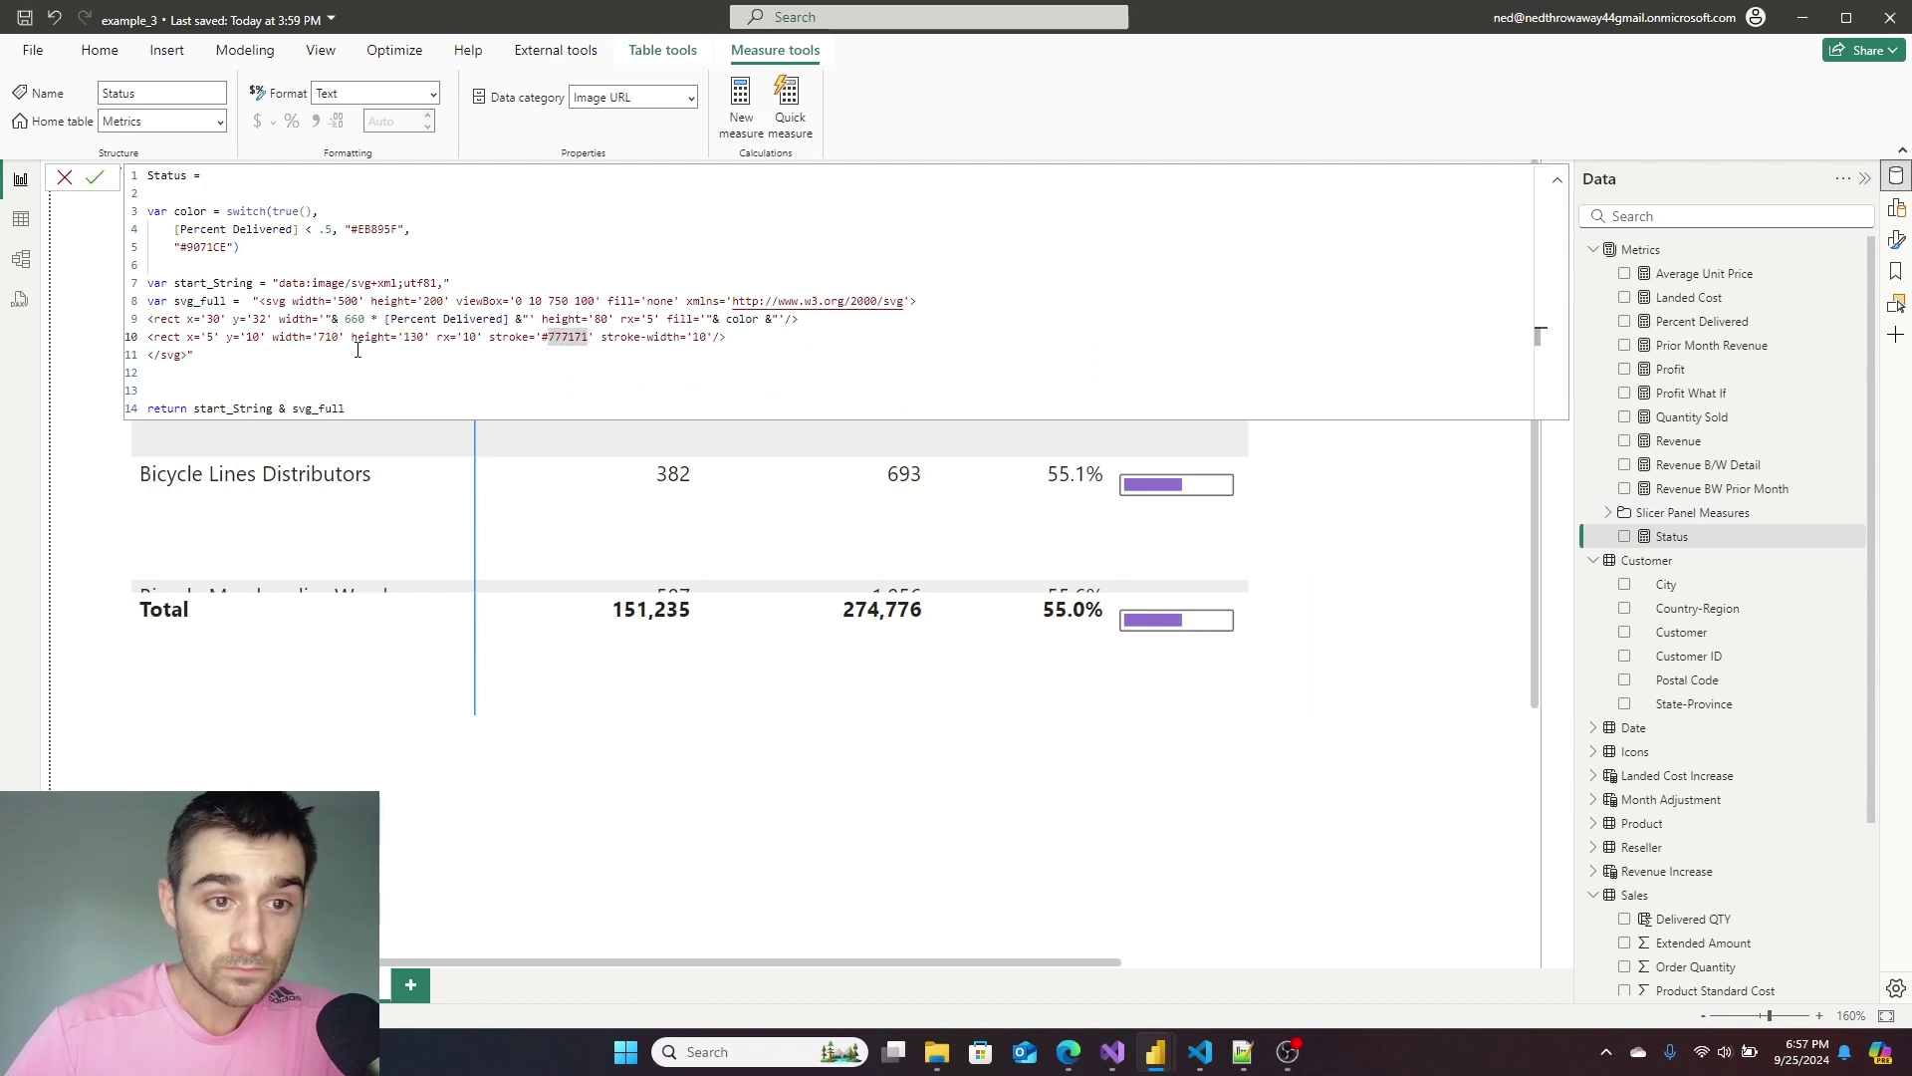
- Remove the [Percent Delivered] multiplier from the filled bar's width in the Status measure, leaving 660, and apply the formula
left_click(365, 319)
left_click(504, 320)
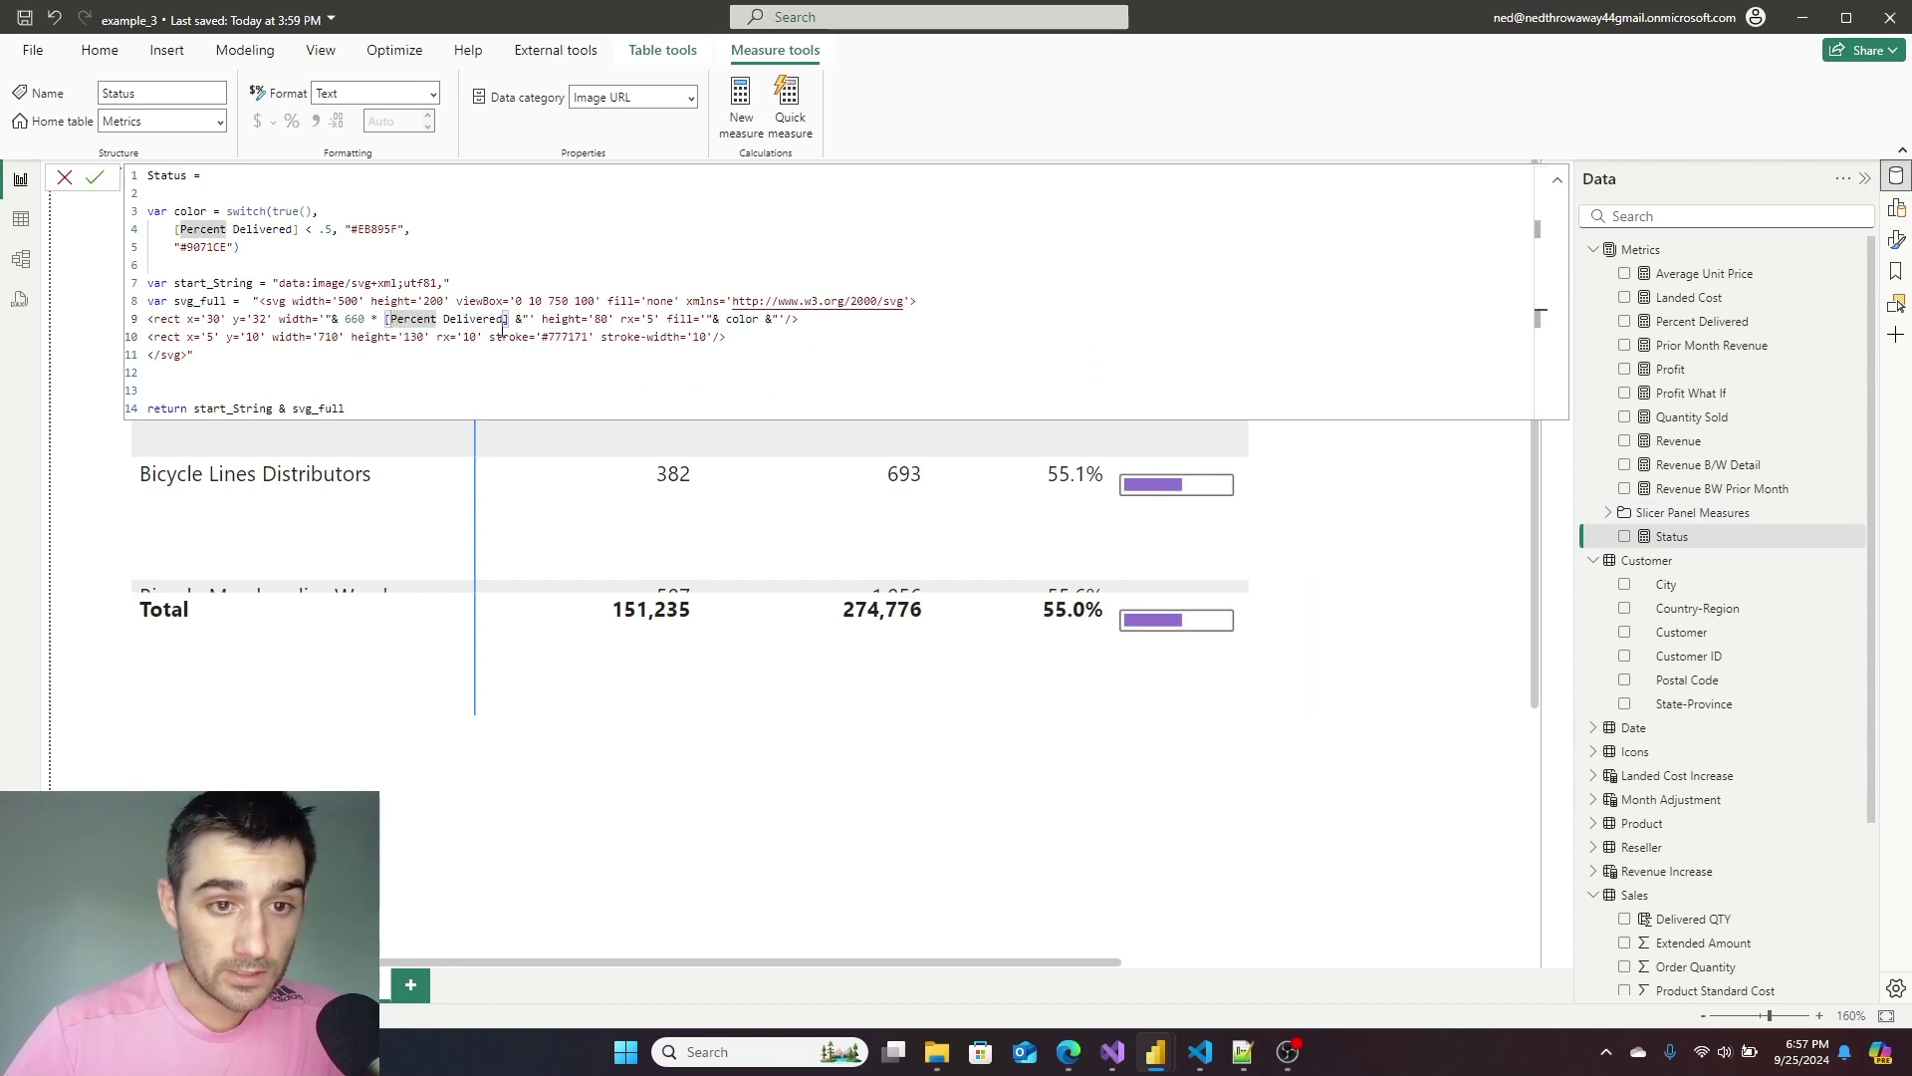
left_click_drag(512, 320, 359, 321)
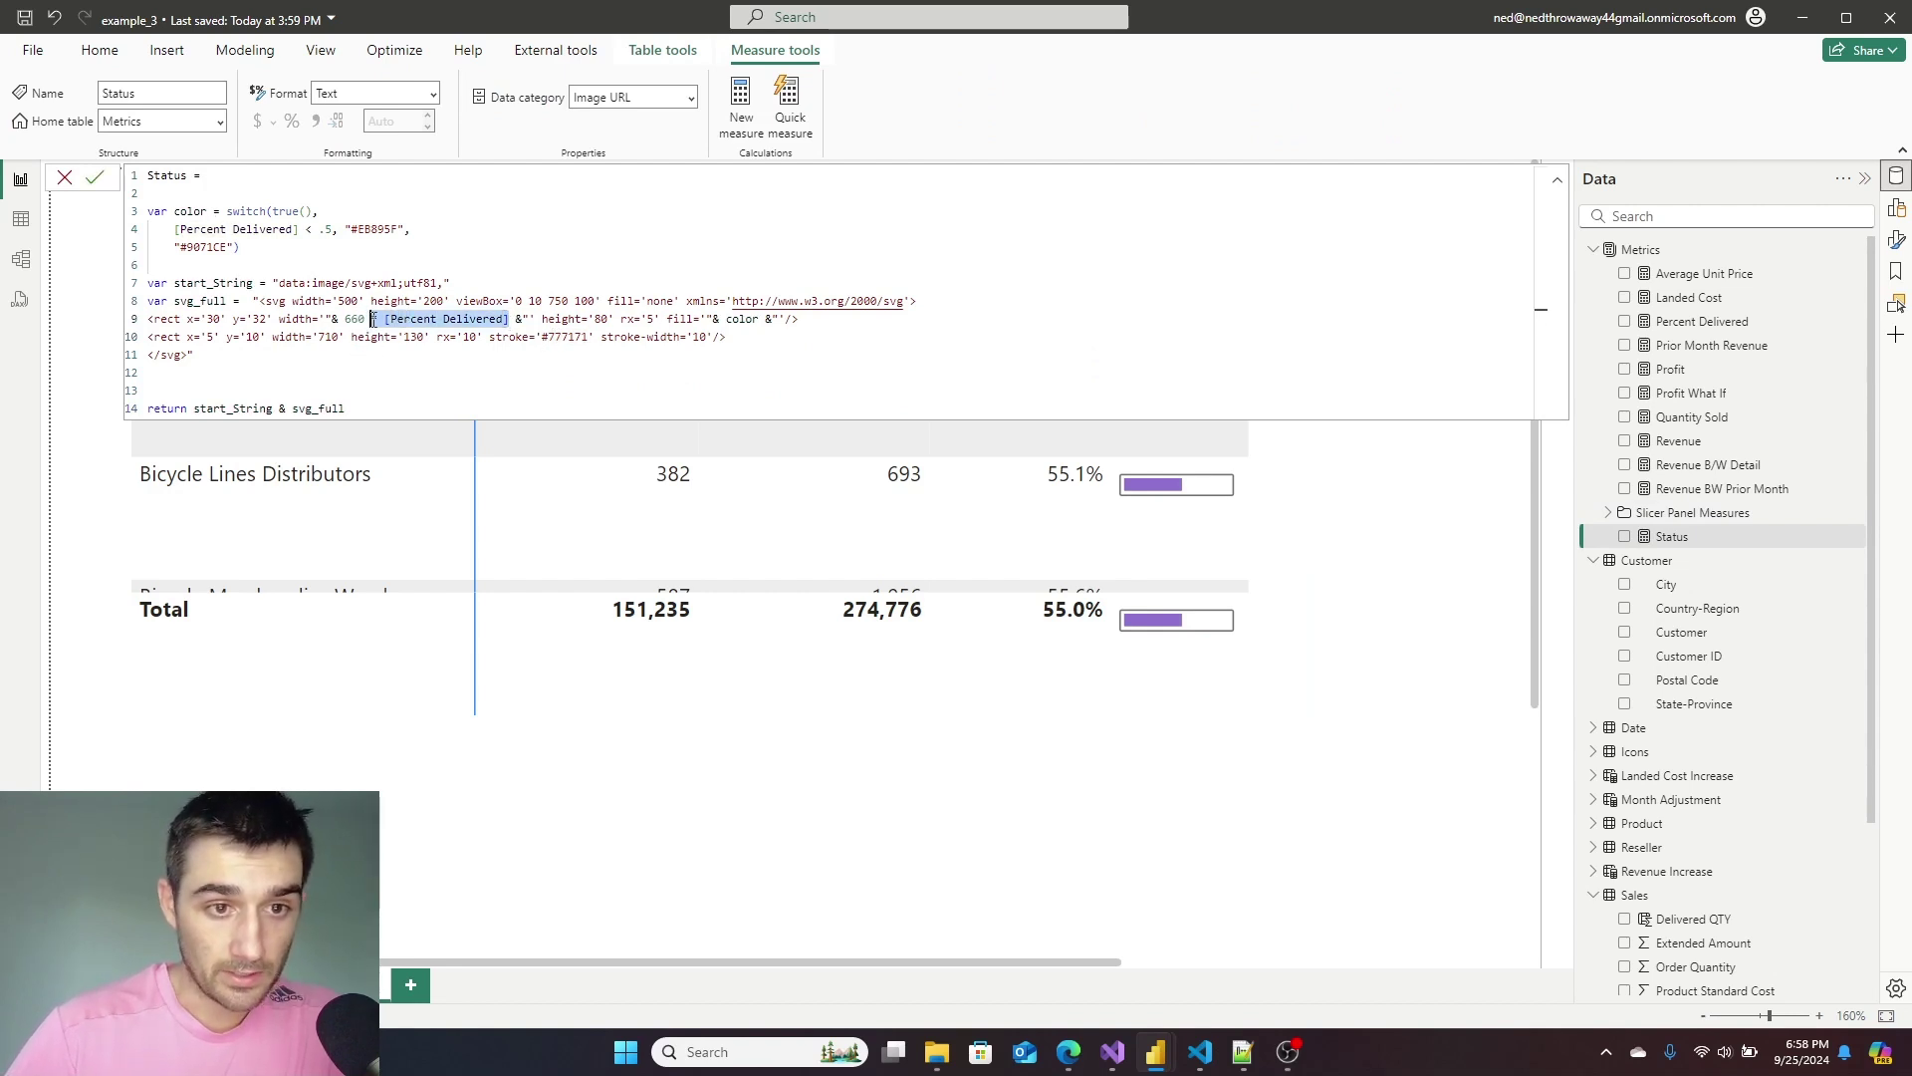
key("BackSpace")
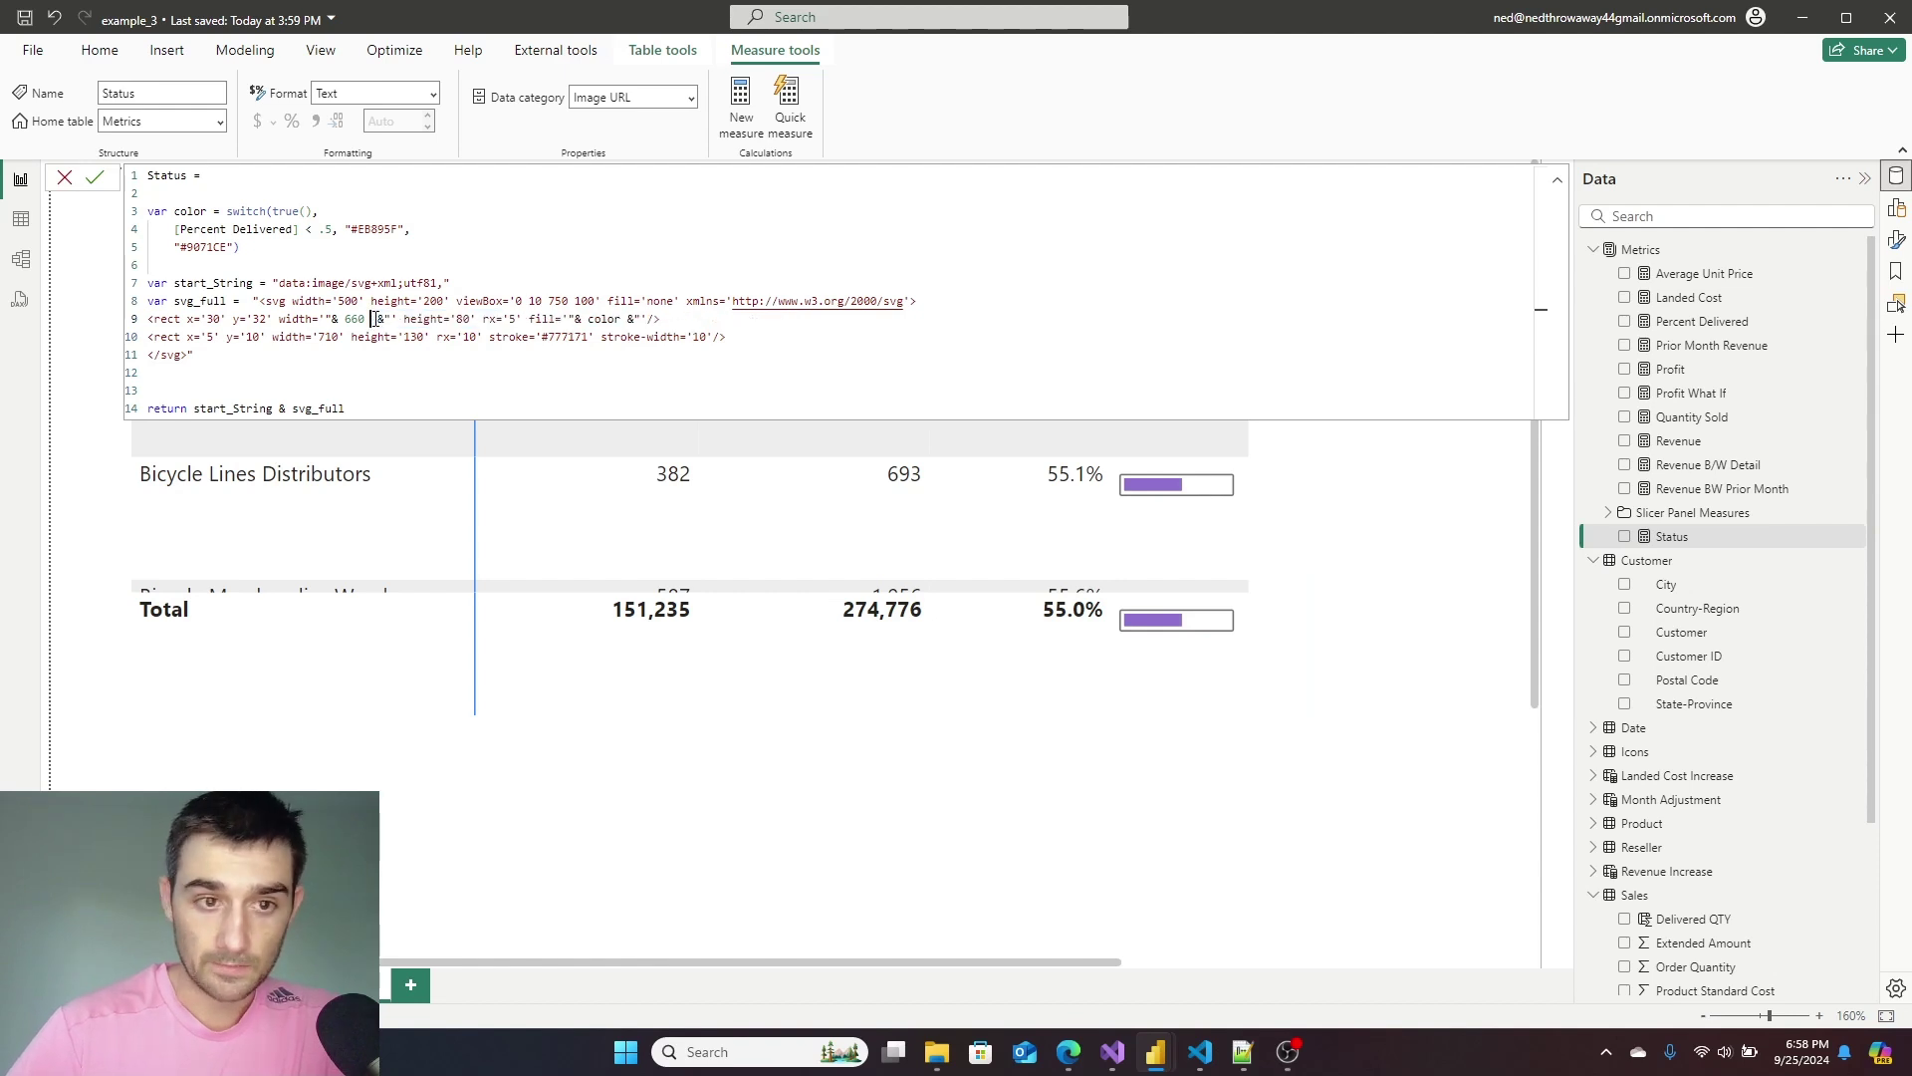
left_click(96, 179)
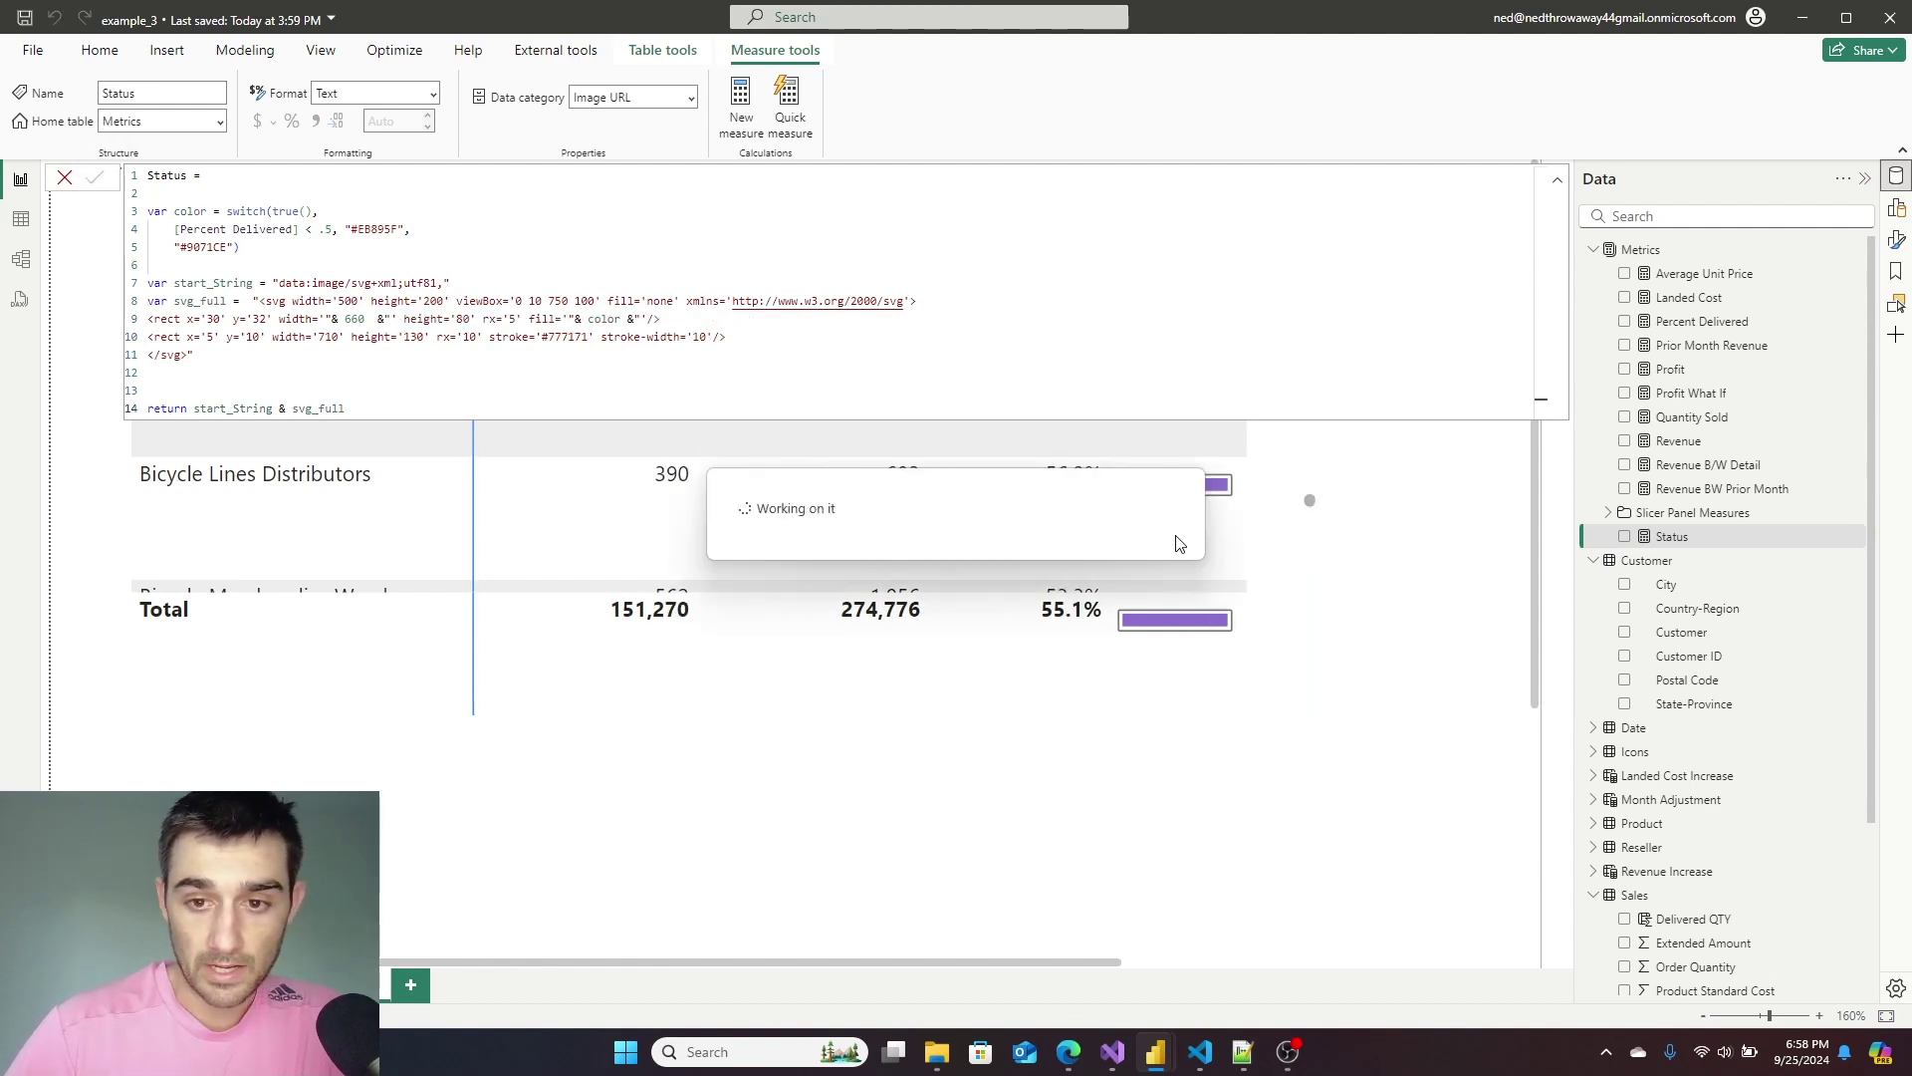
left_click(1447, 737)
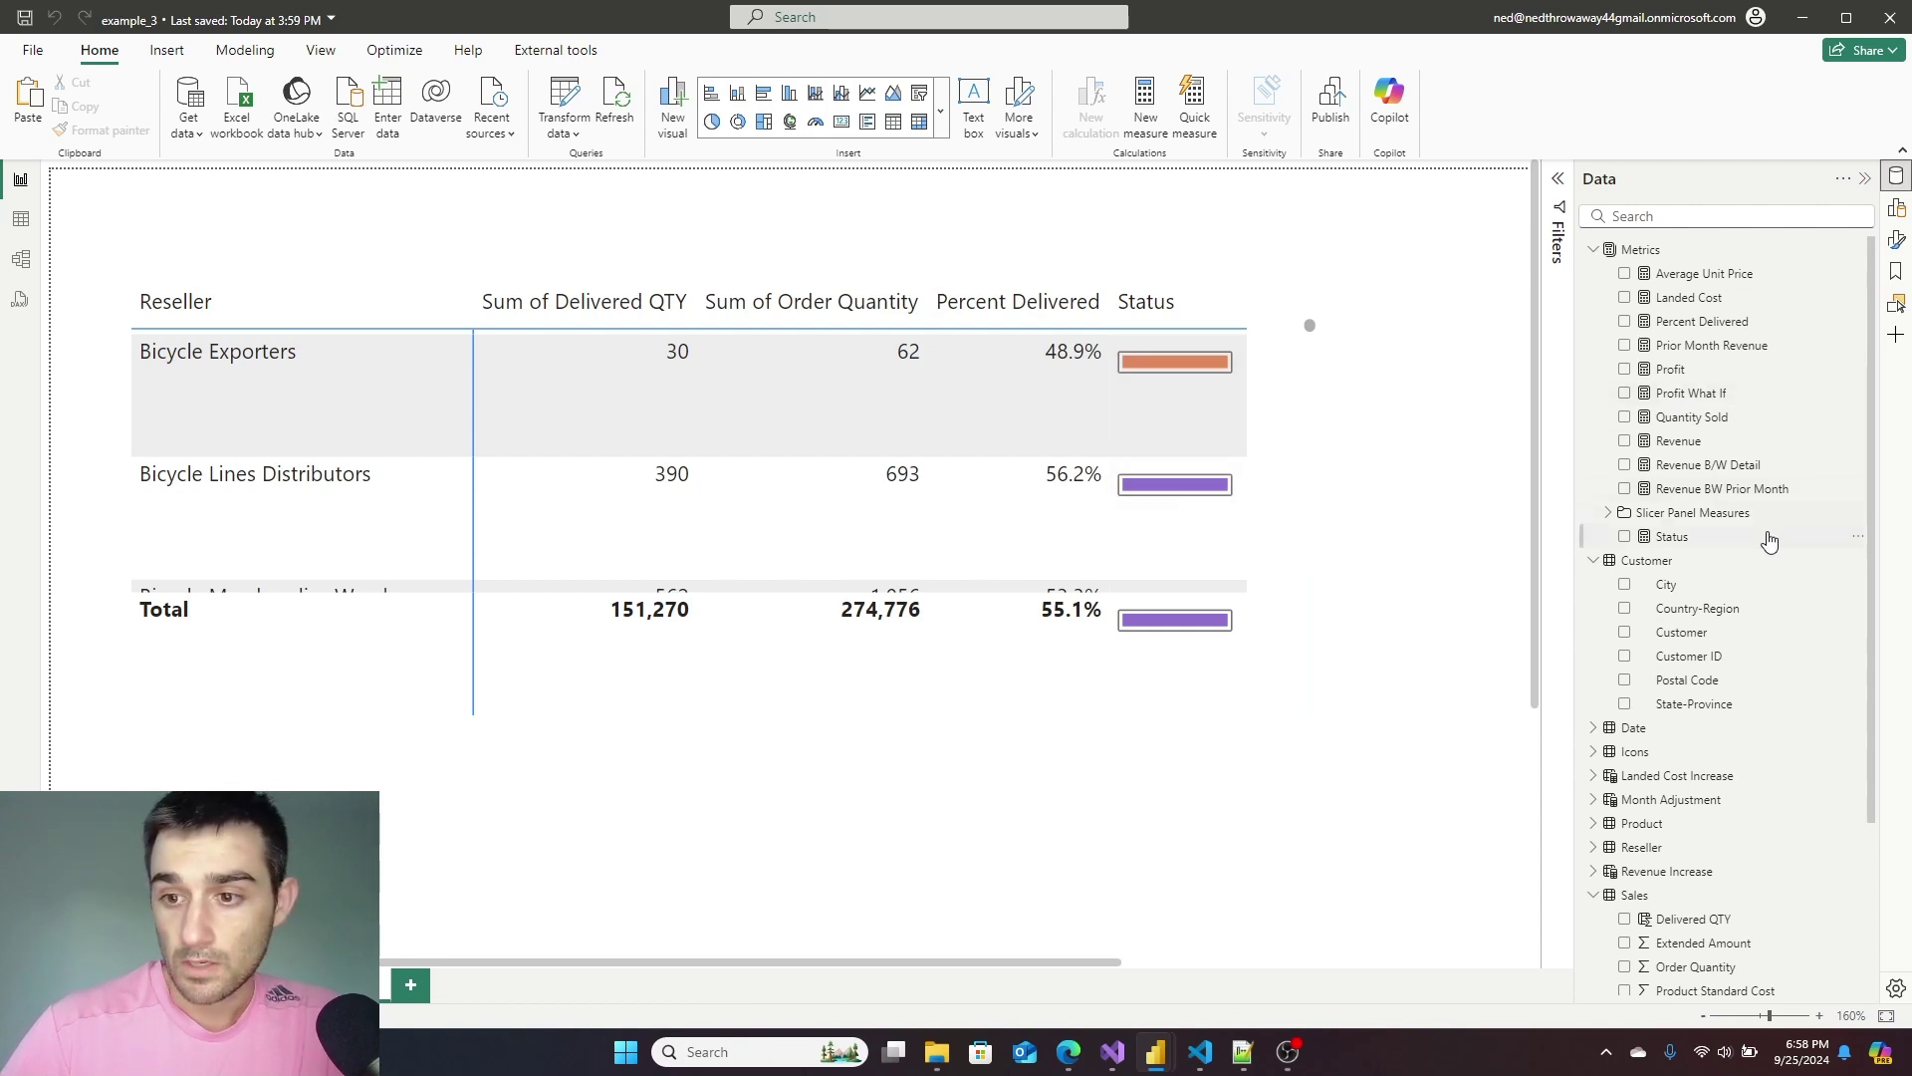
- Reopen the Status measure's formula and examine the 660 width and the two SVG rect elements for the fill and the outline
left_click(1720, 548)
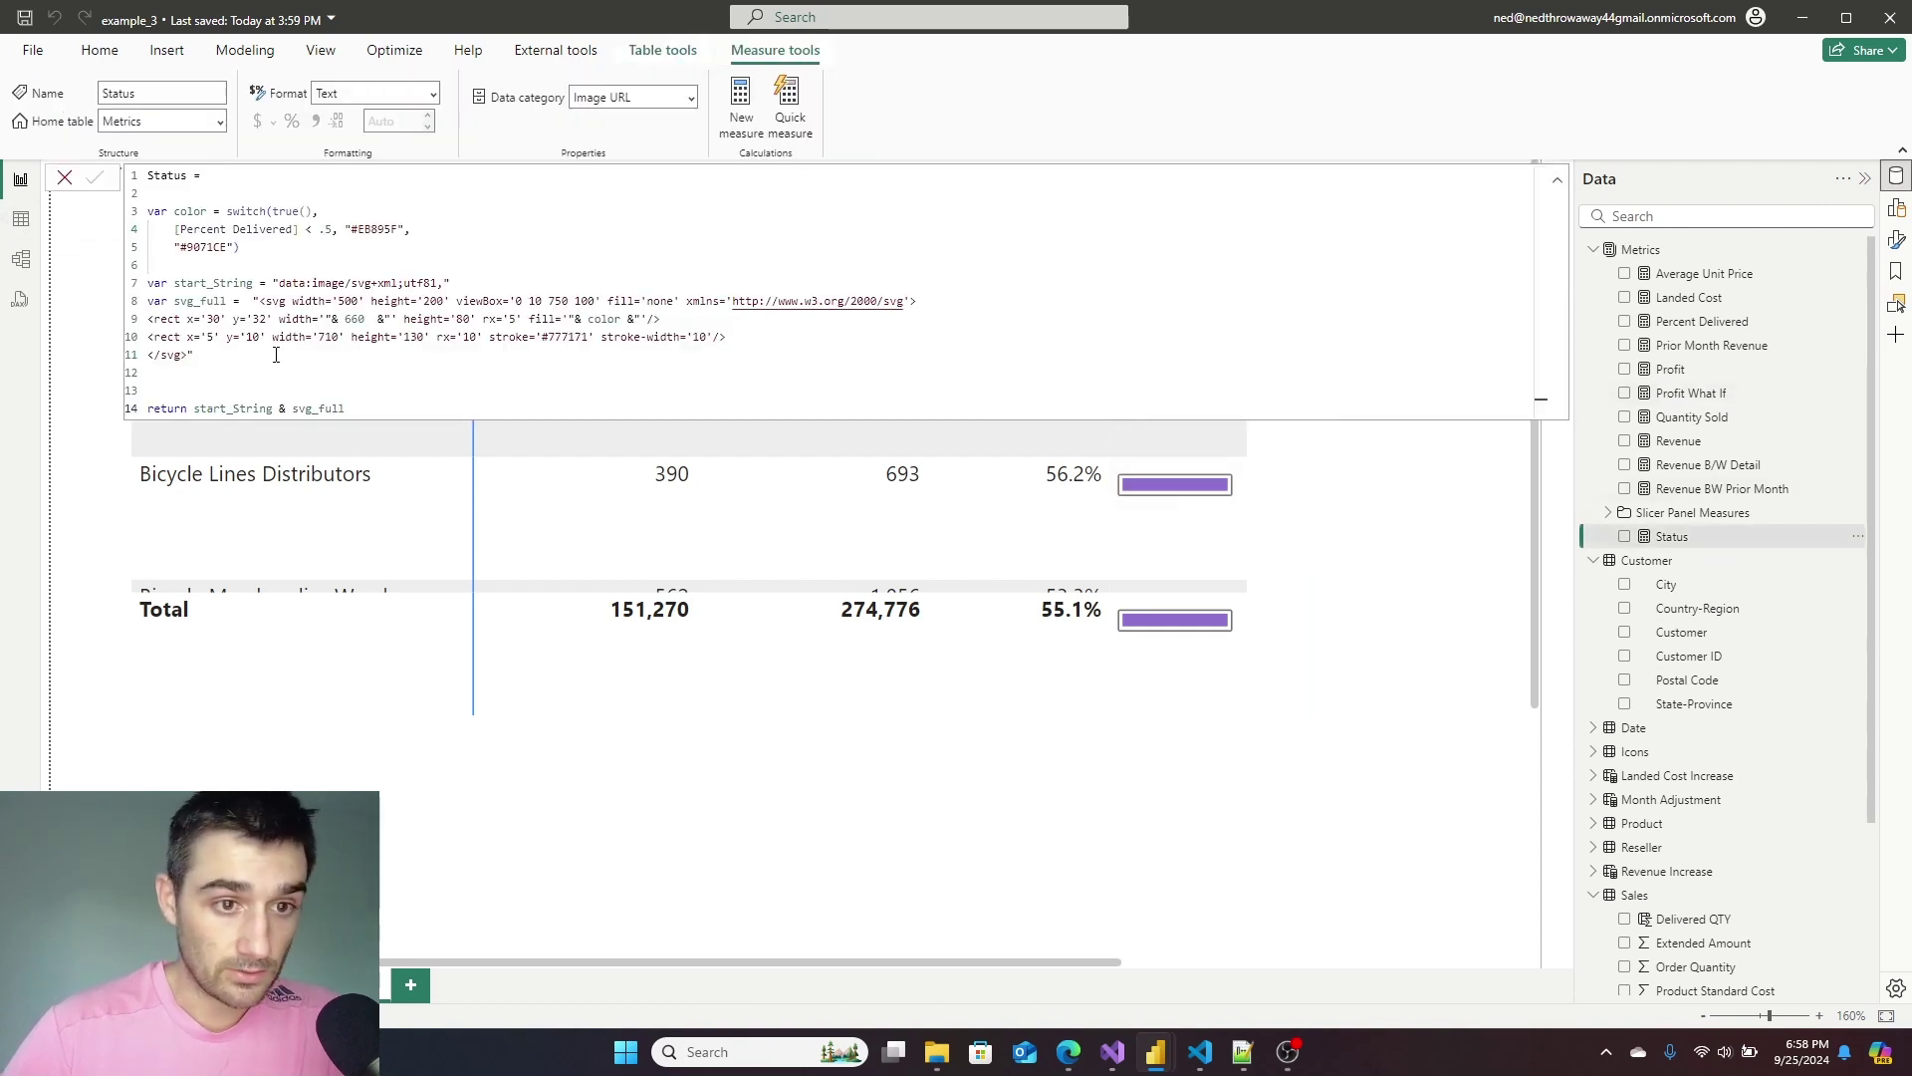
left_click_drag(345, 319, 366, 319)
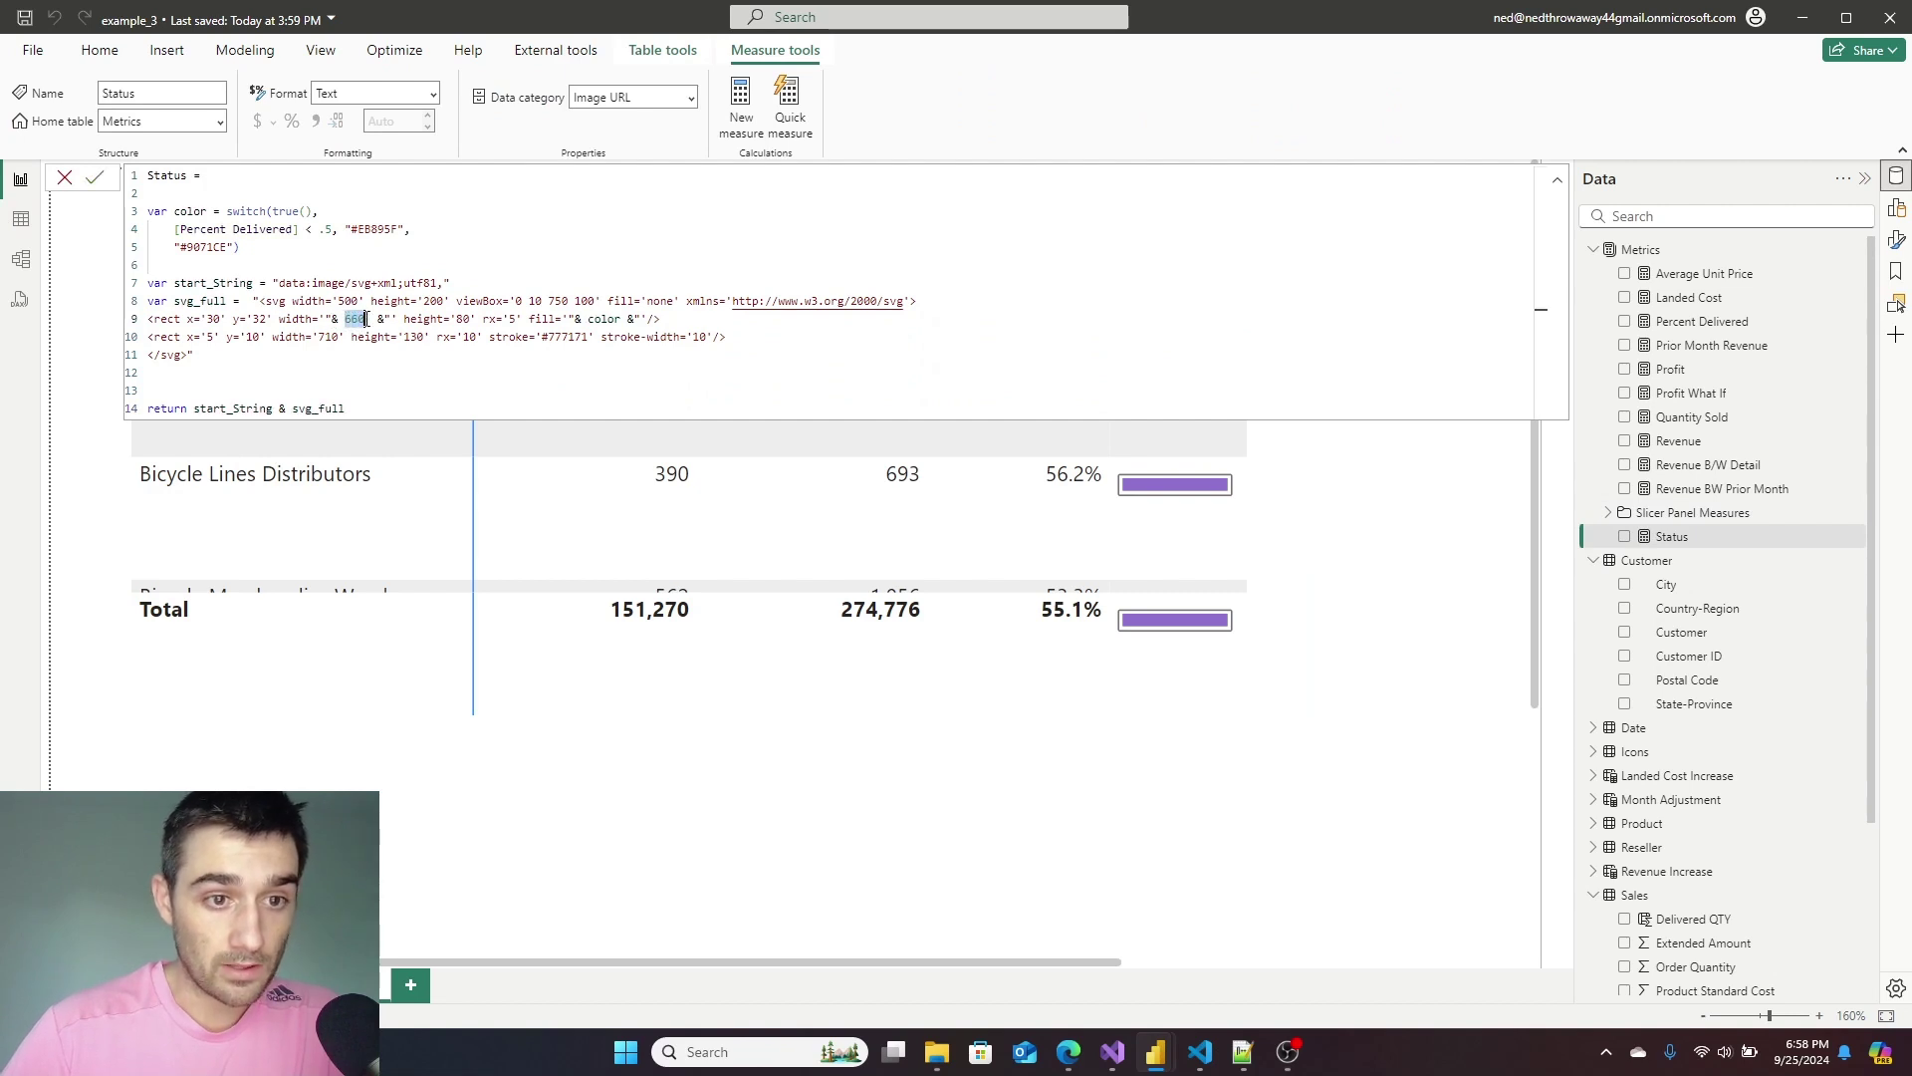
left_click_drag(147, 319, 662, 320)
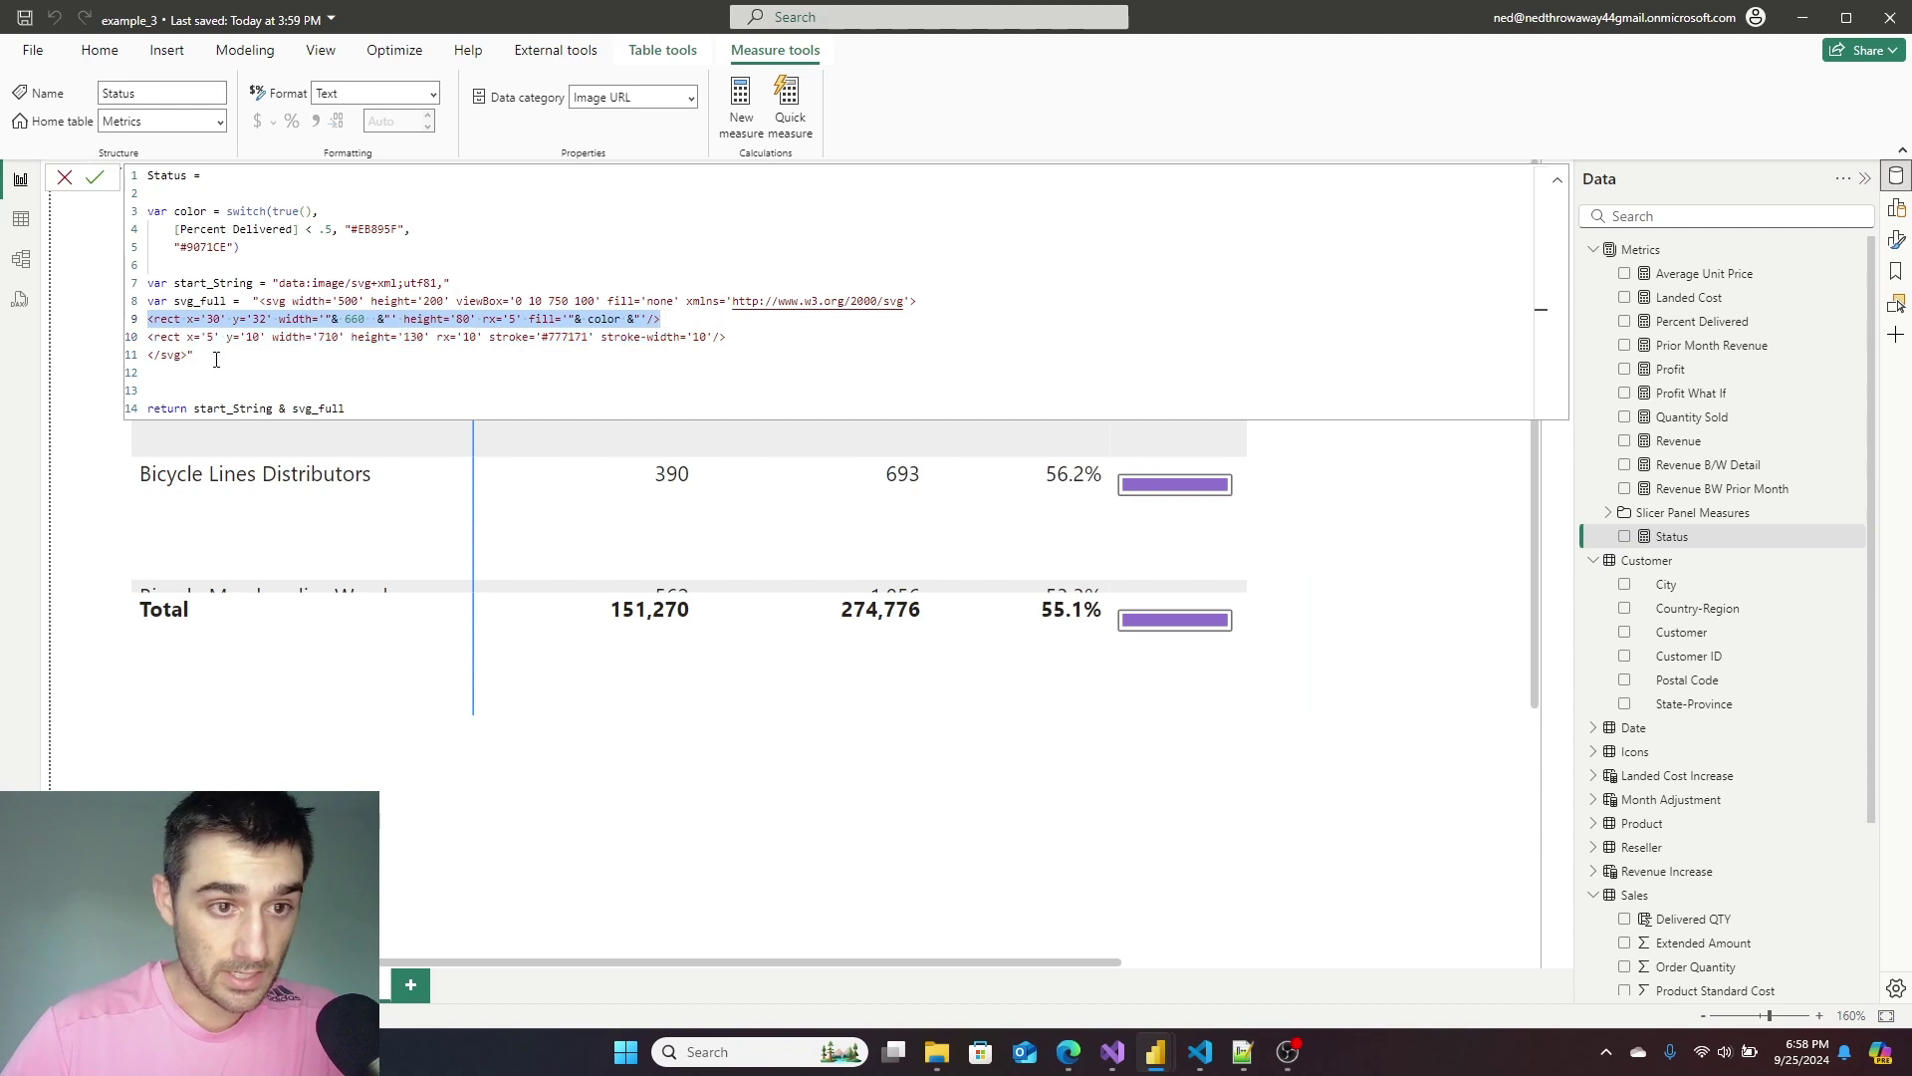
left_click_drag(149, 337, 751, 353)
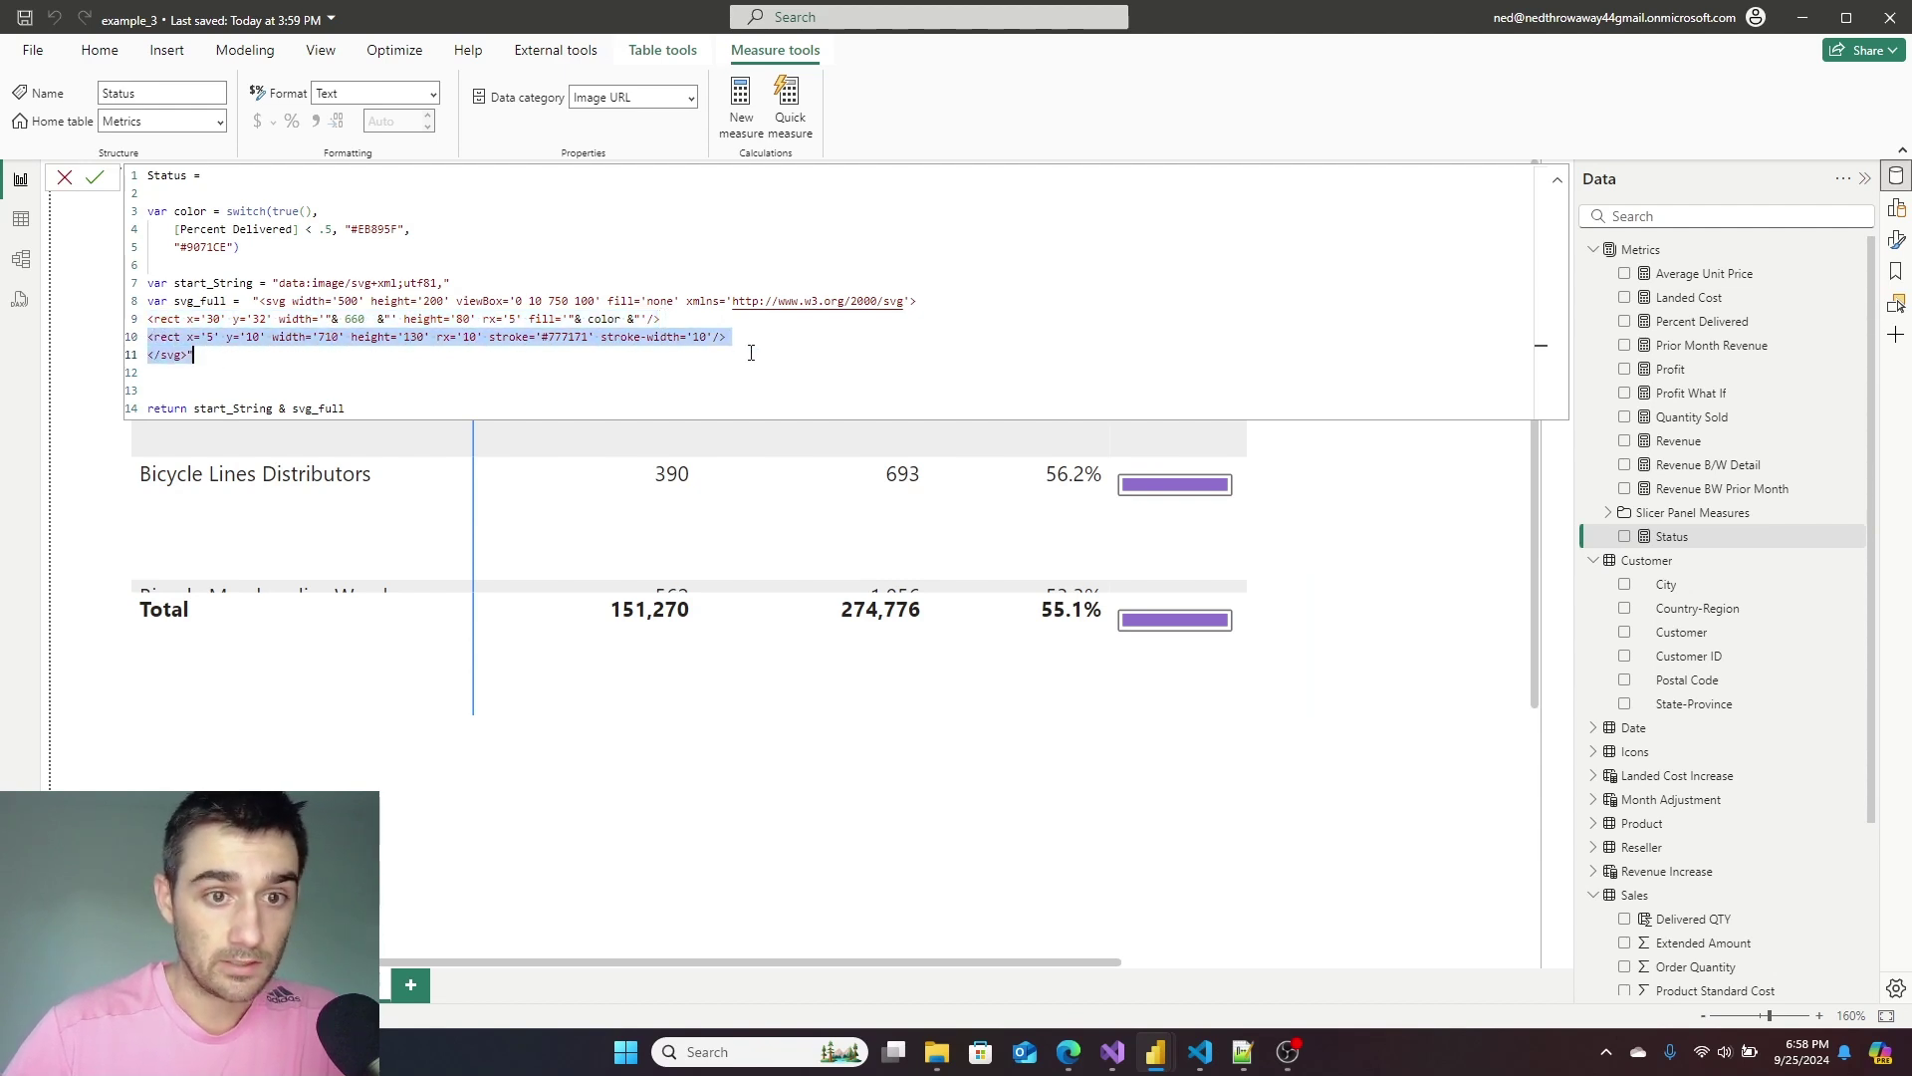
- Restore the filled bar's width in the Status measure to 660 * [Percent Delivered] and apply the formula
left_click(370, 316)
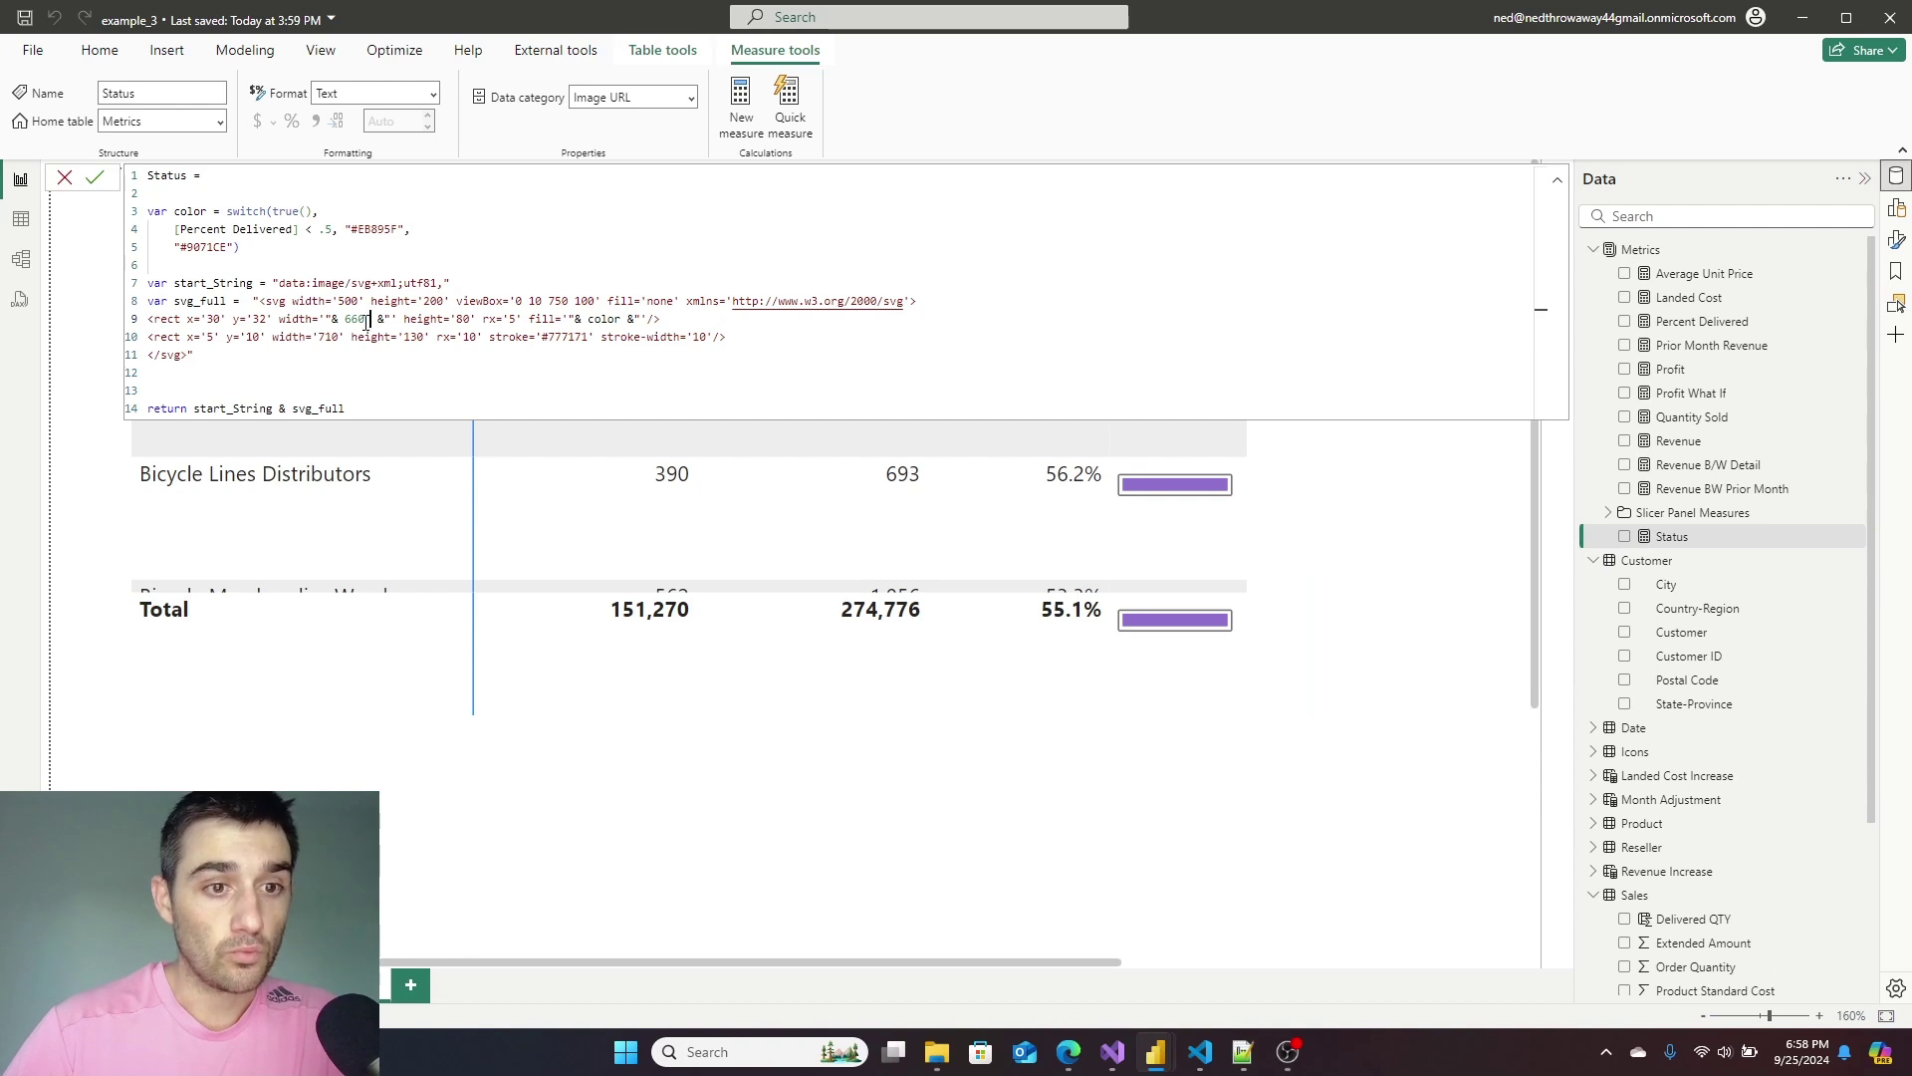
type("a")
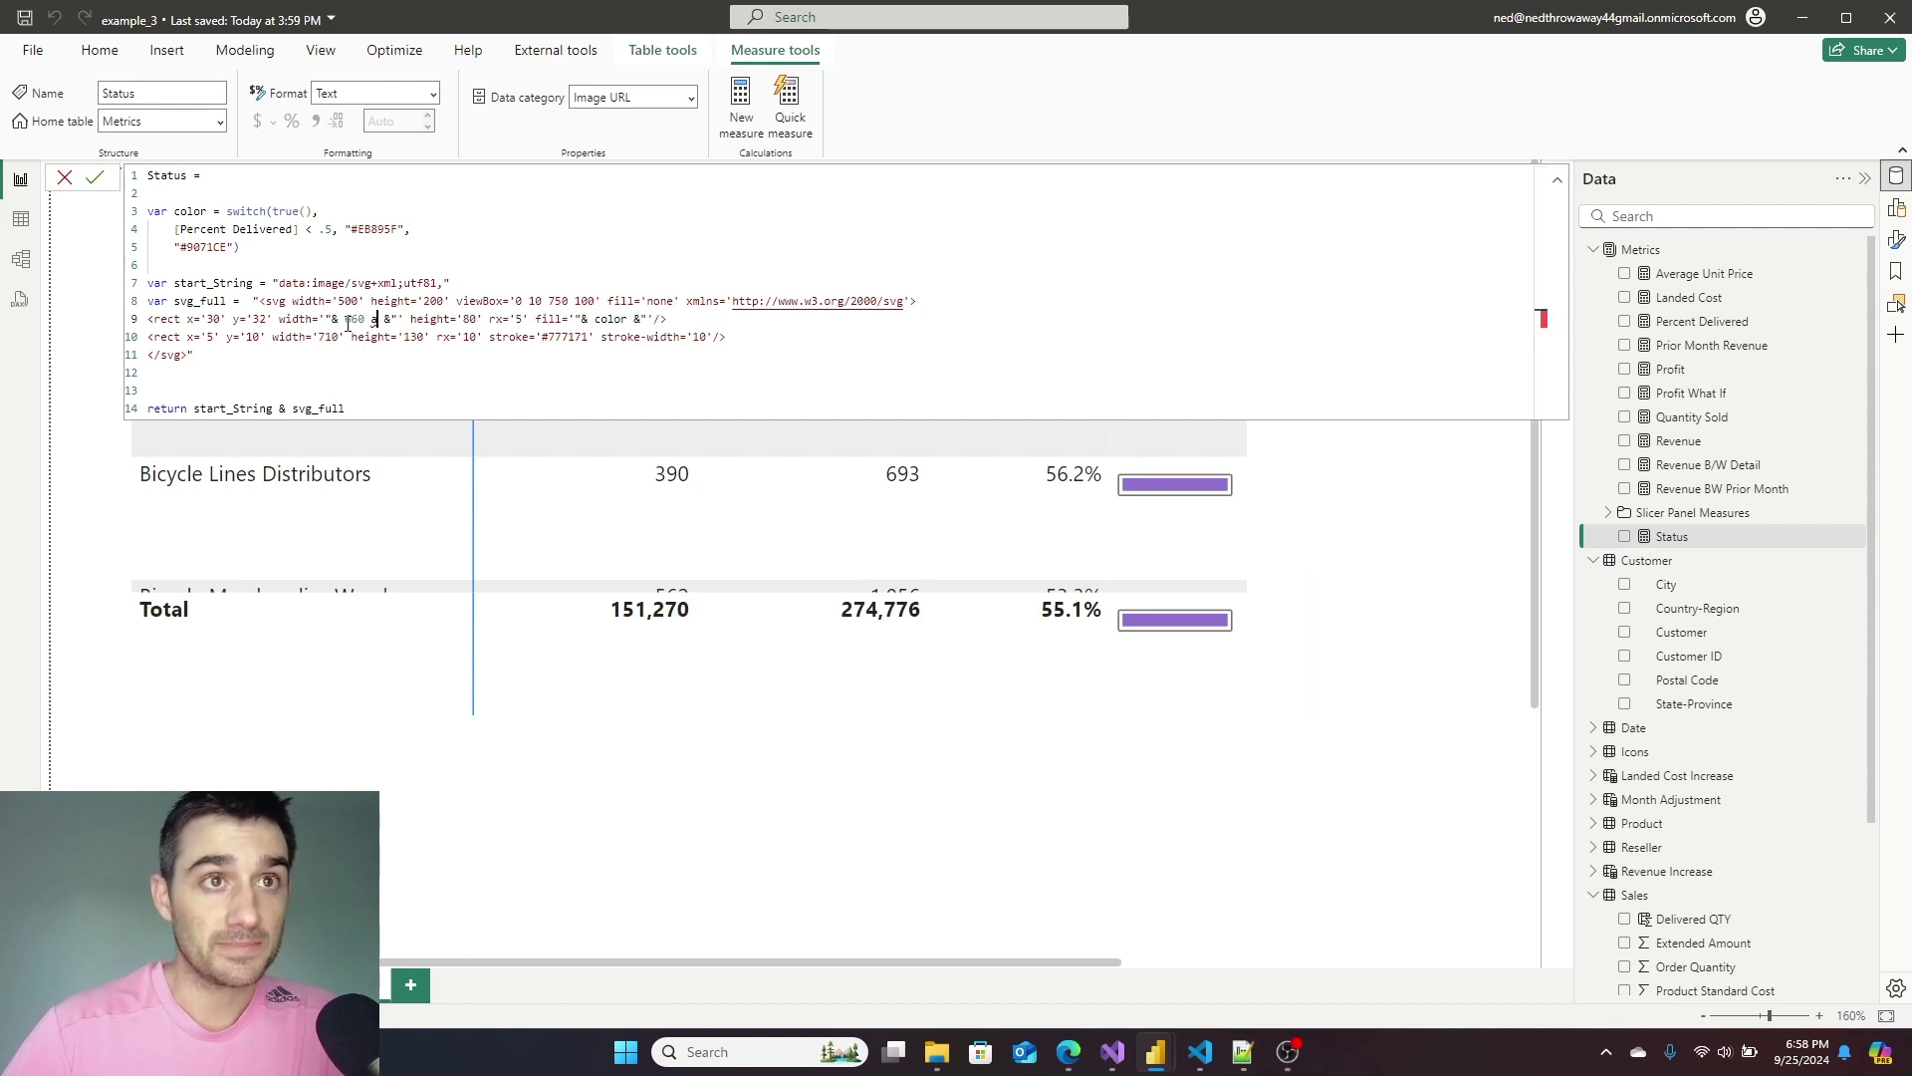
key("BackSpace")
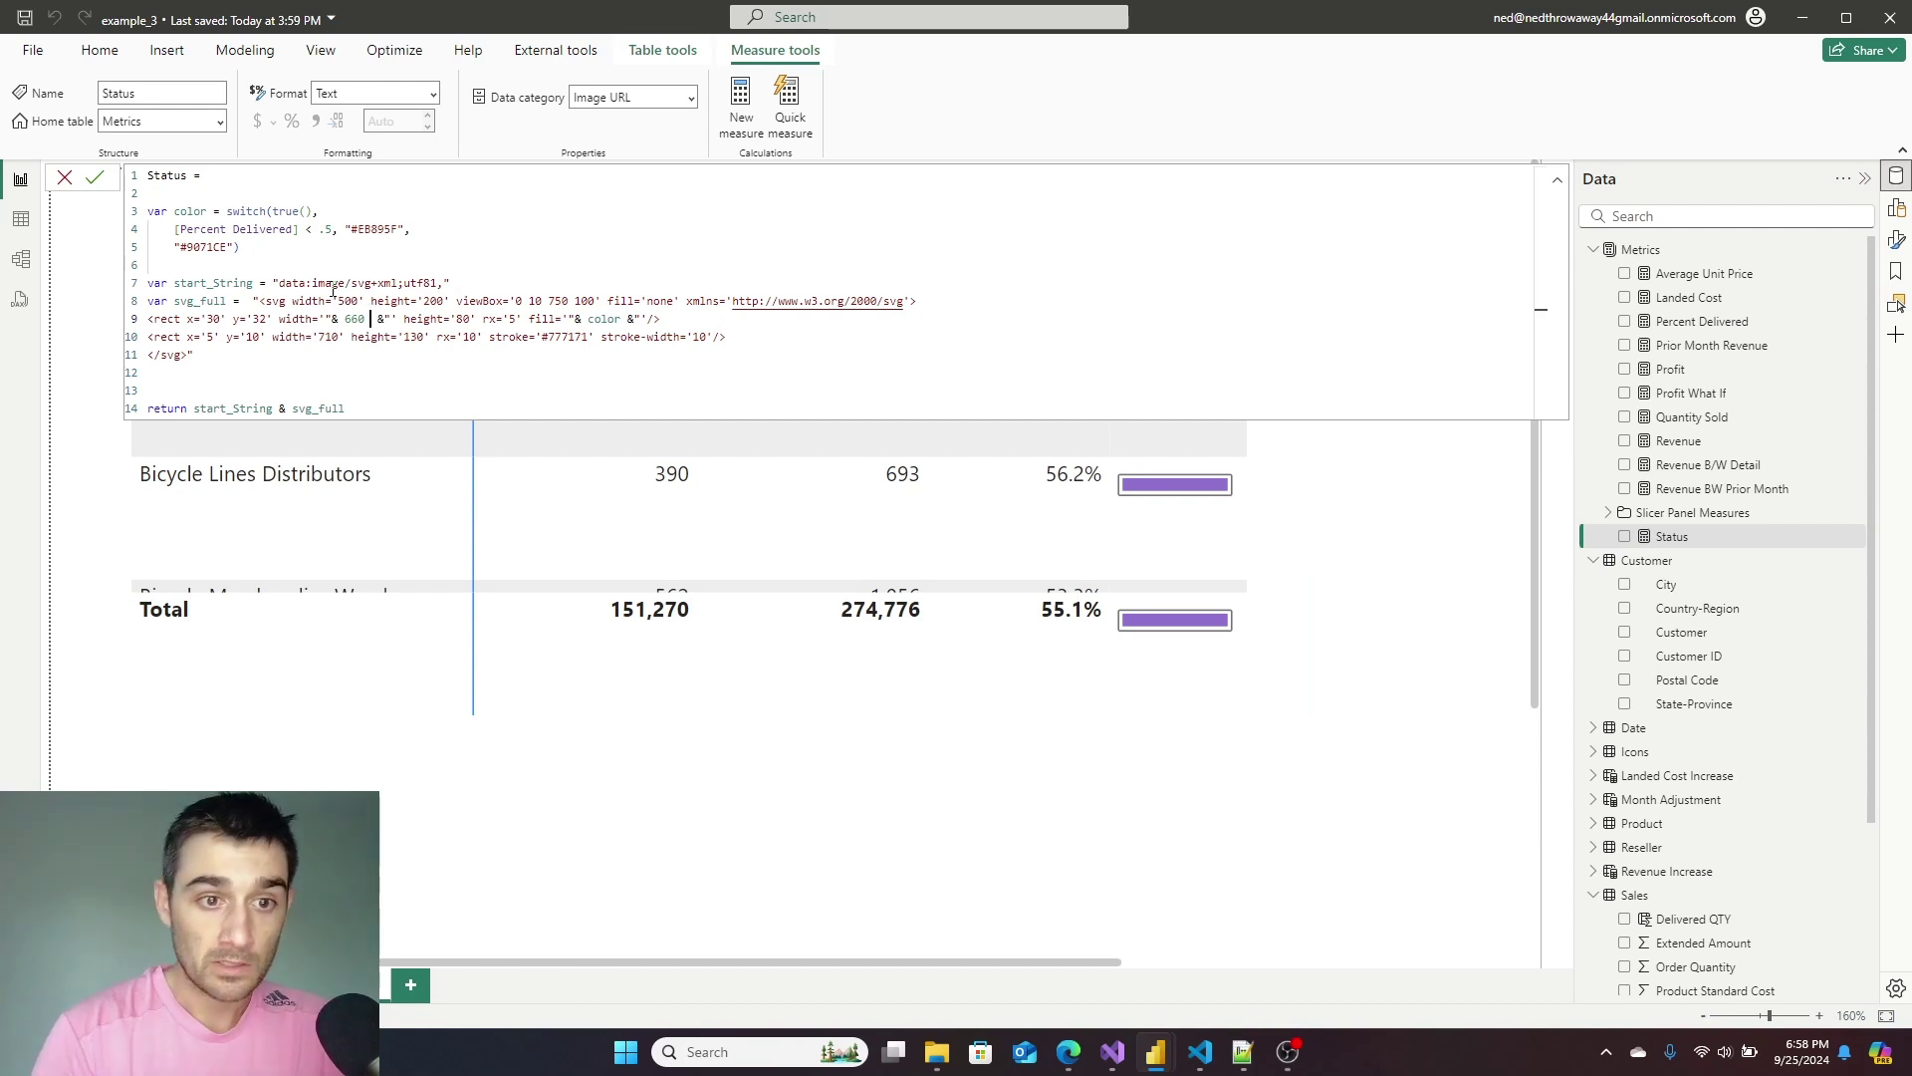
type("* ")
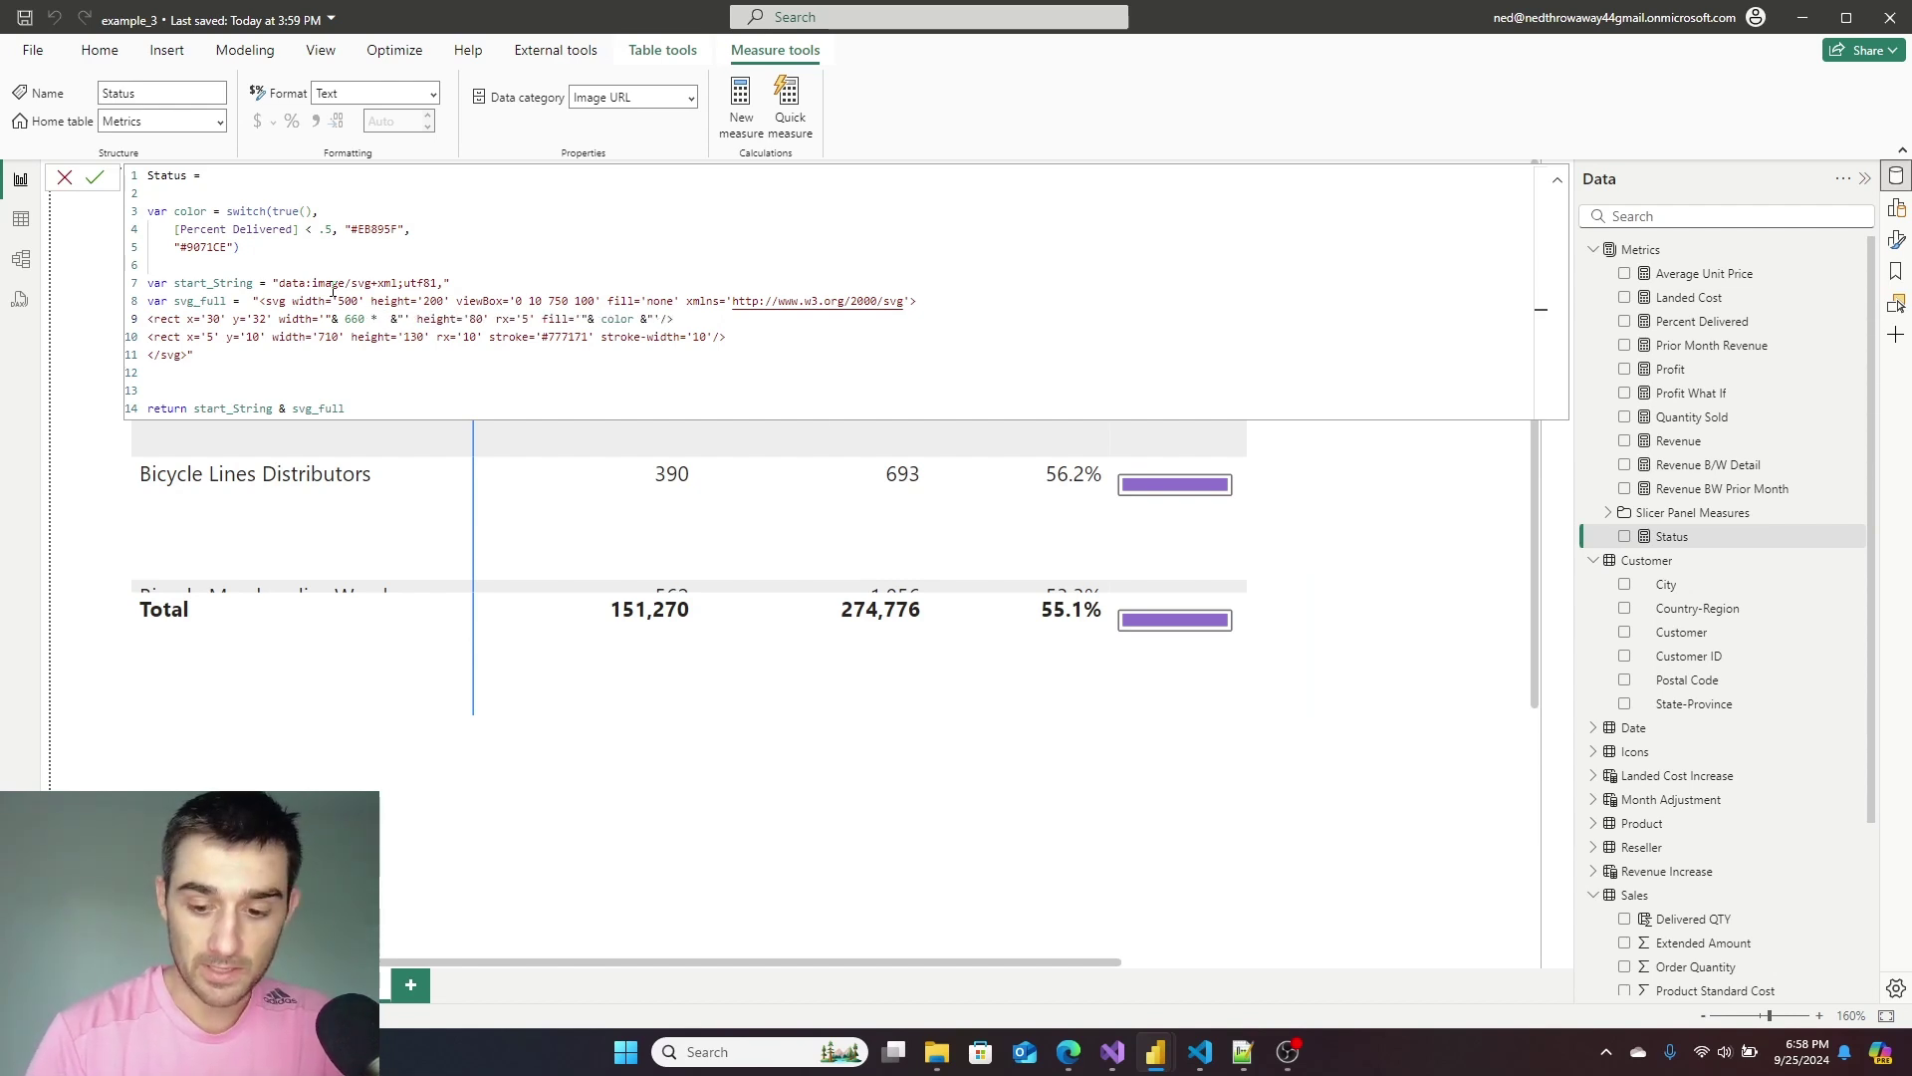
type("[Percent Delivered]")
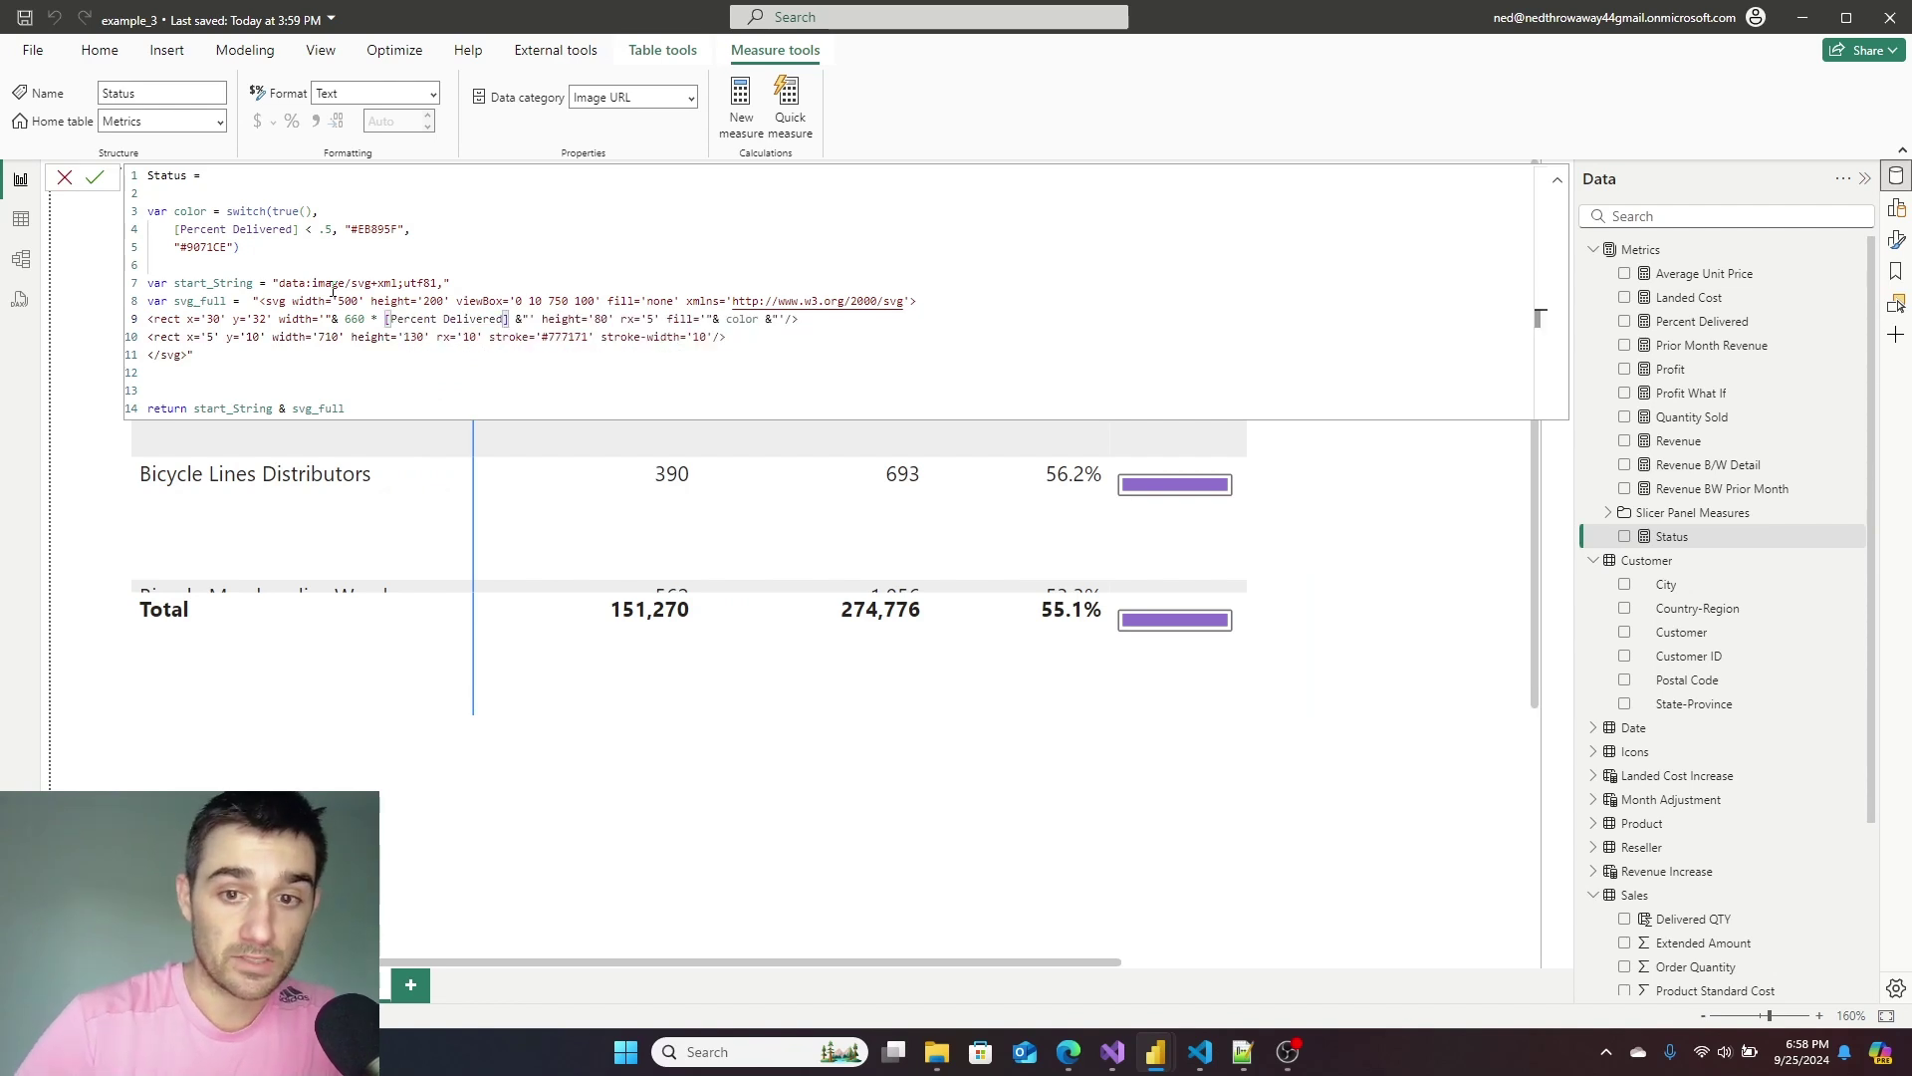
left_click(93, 179)
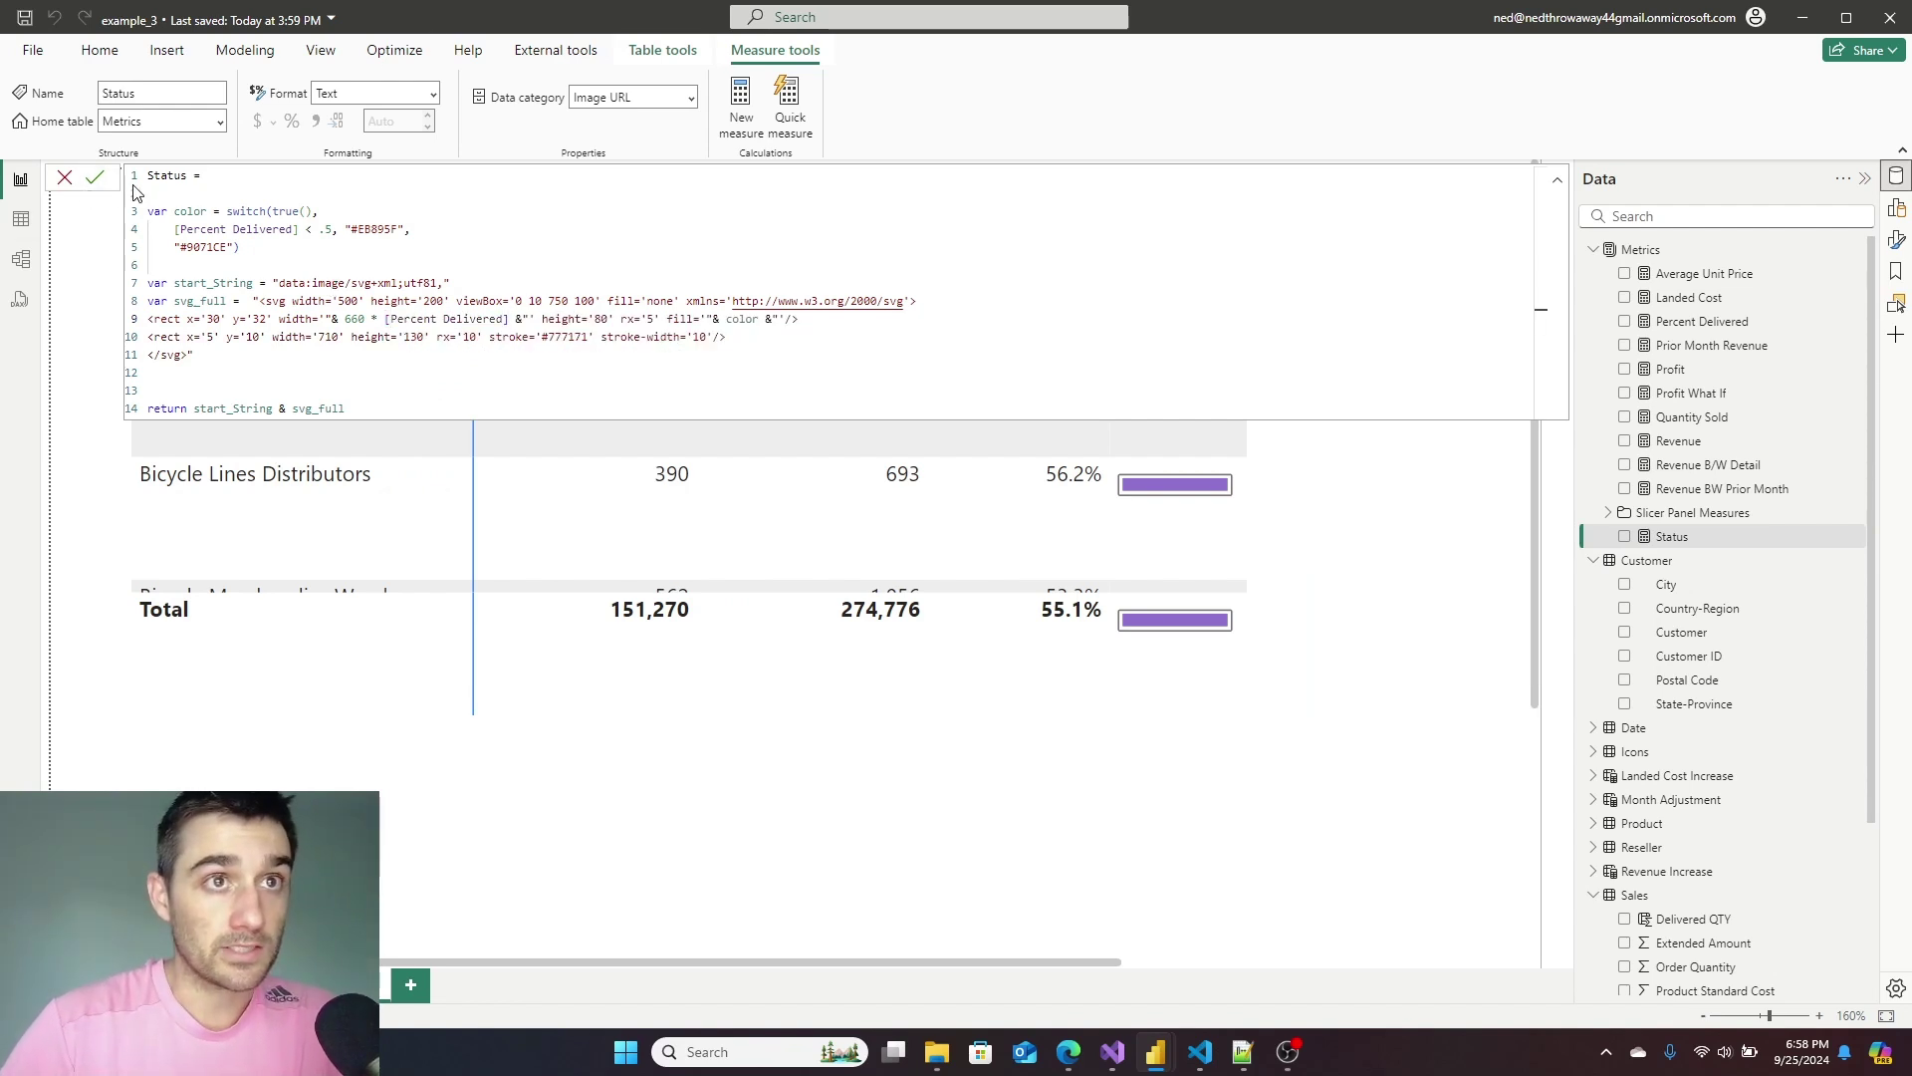
left_click(93, 179)
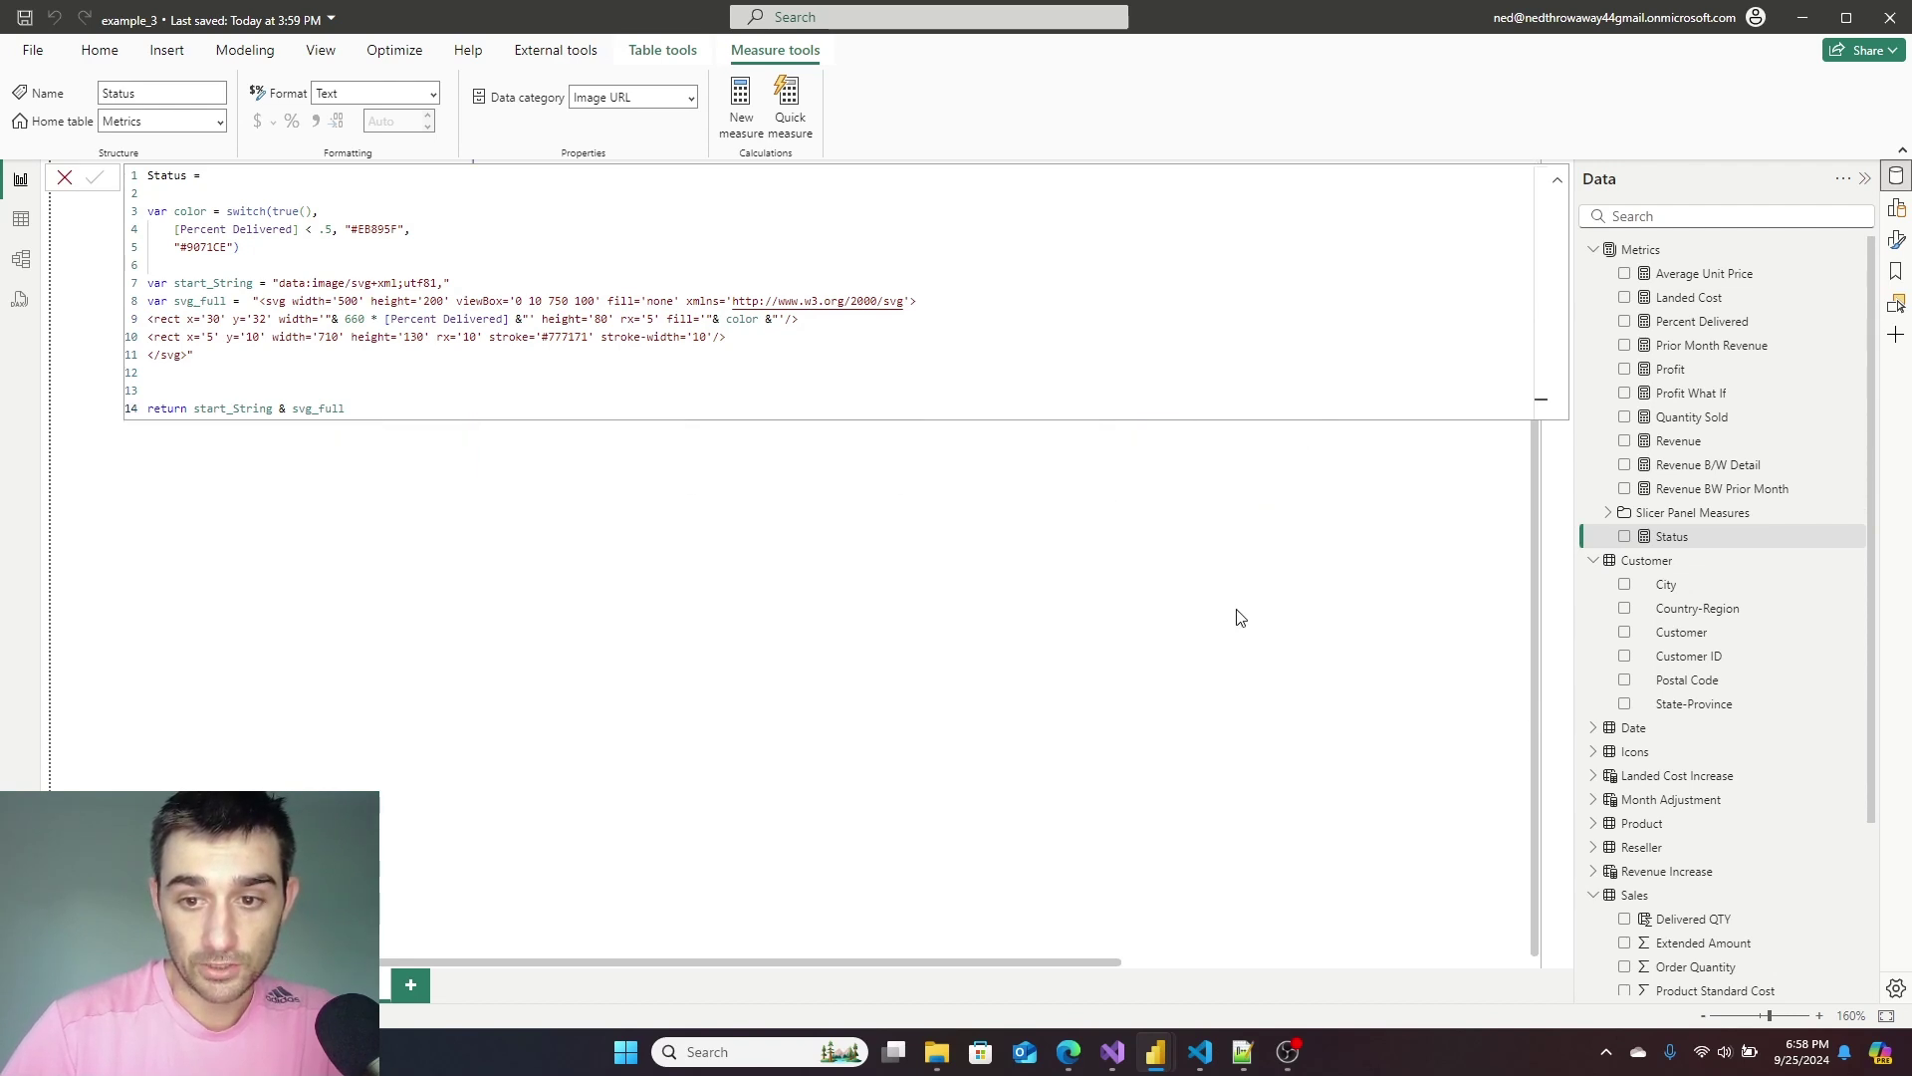
- Review the Status bars down the matrix rows to compare their fill lengths with the Percent Delivered values
scroll(1192, 482, "down", 2)
scroll(1193, 482, "down", 1)
scroll(1192, 482, "up", 2)
scroll(1192, 482, "down", 3)
scroll(1175, 495, "up", 1)
scroll(1161, 505, "down", 3)
scroll(1162, 503, "up", 2)
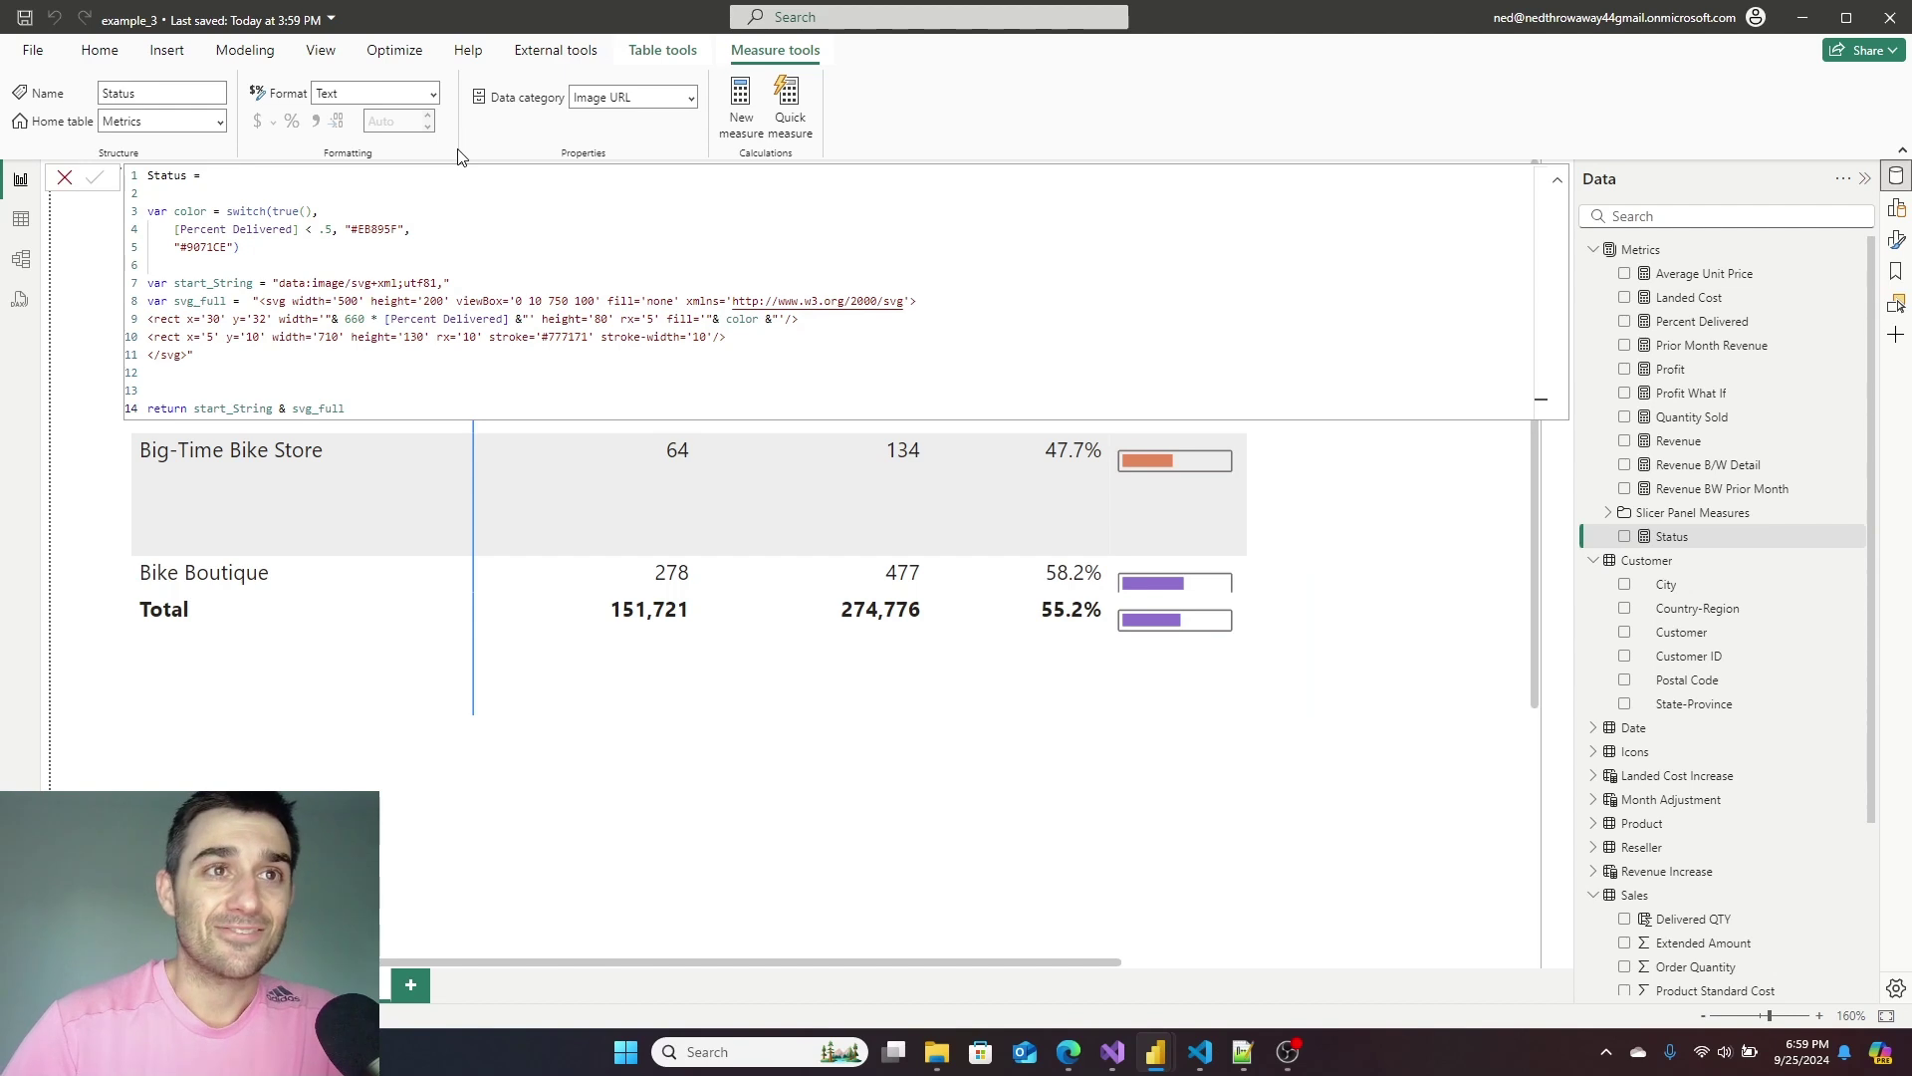
- Examine the color variable's SWITCH condition and two hex colours, and where the variable is used as the bar's fill
left_click(324, 231)
left_click_drag(334, 228, 167, 229)
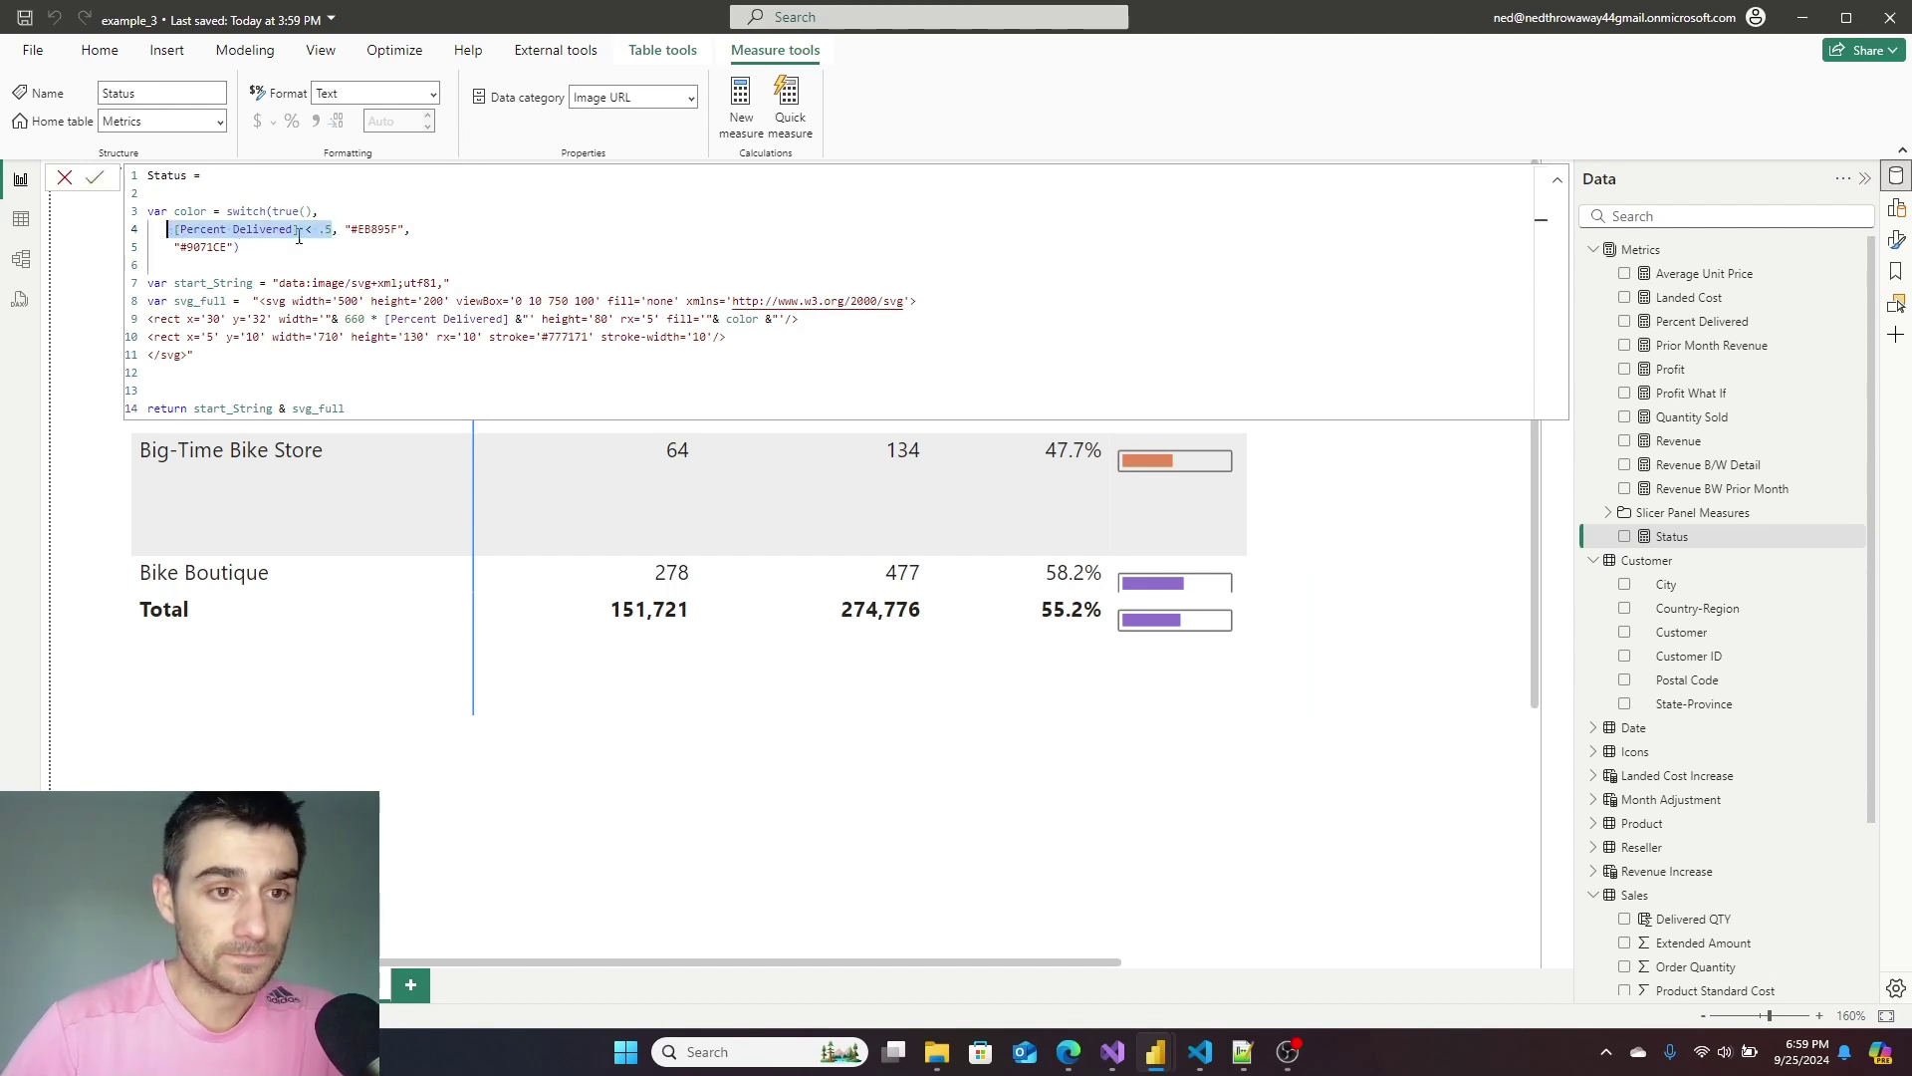
left_click(385, 225)
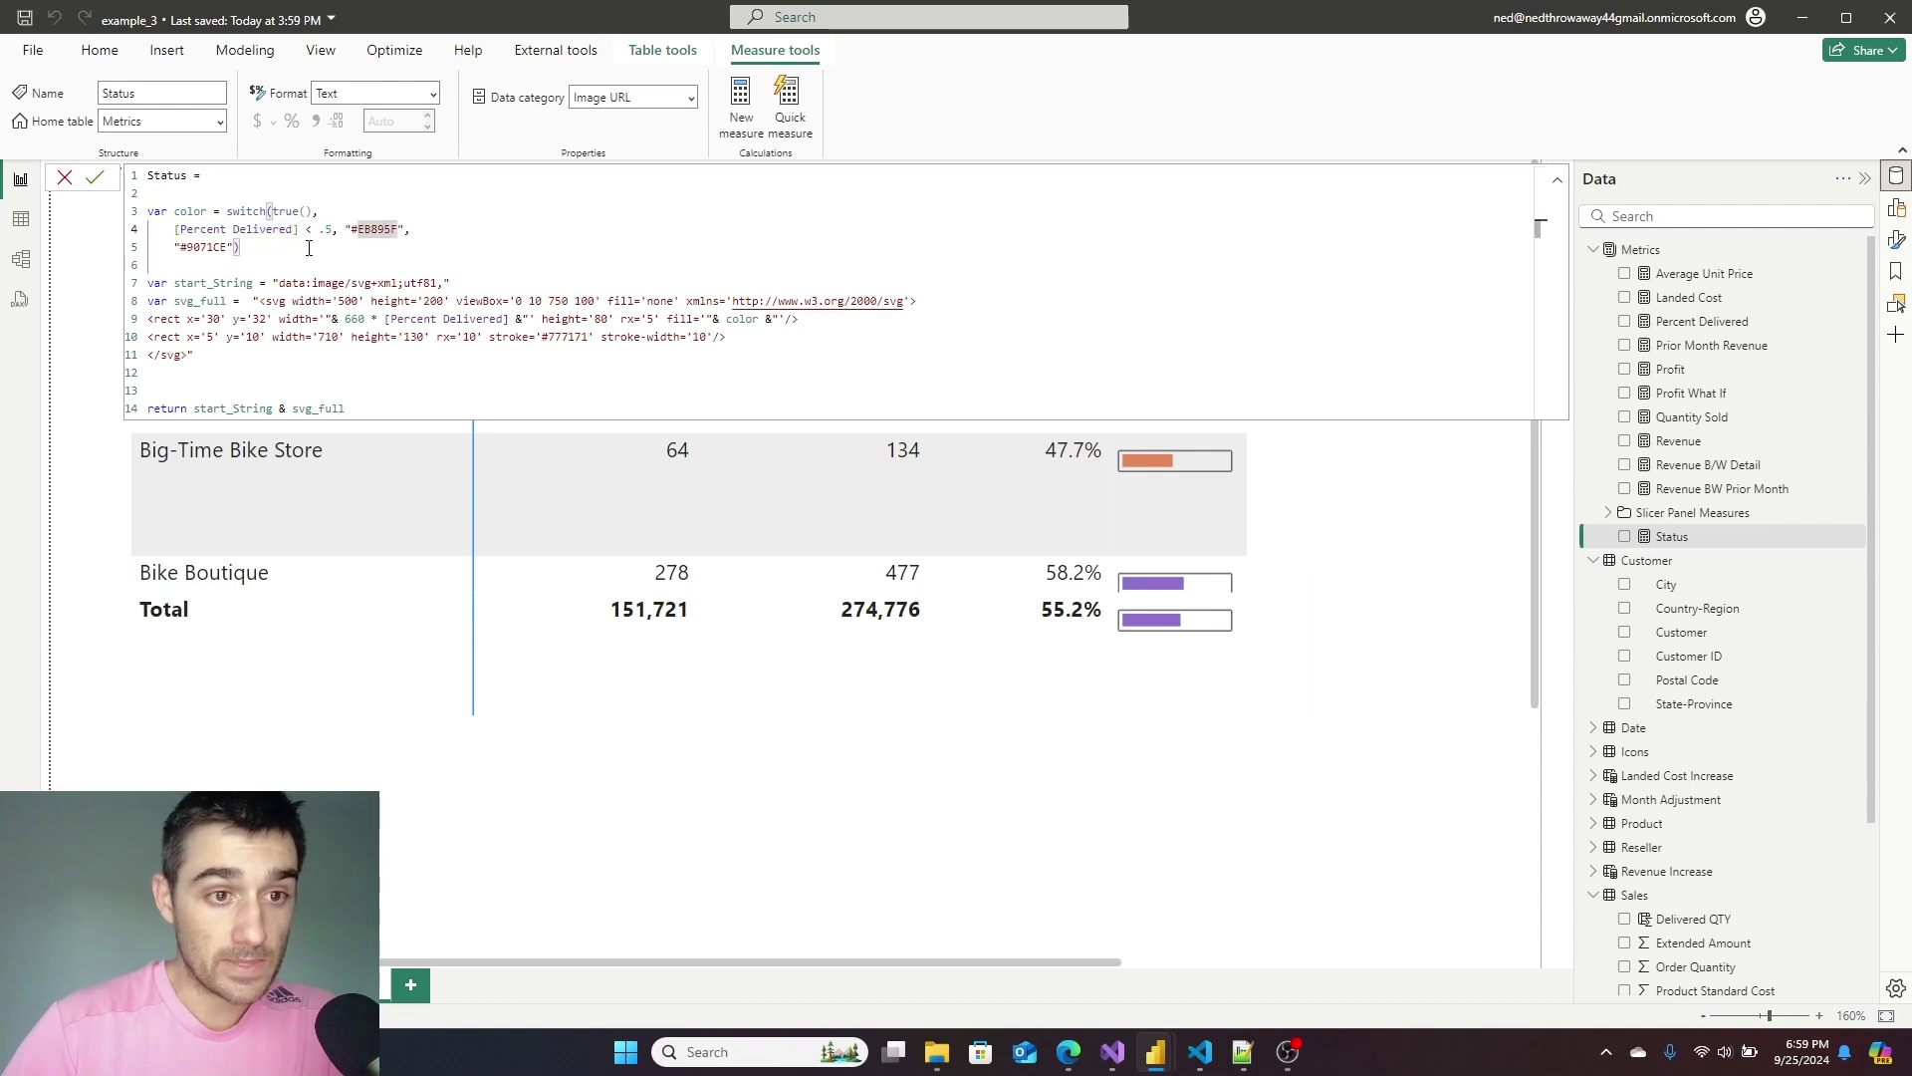
left_click(208, 248)
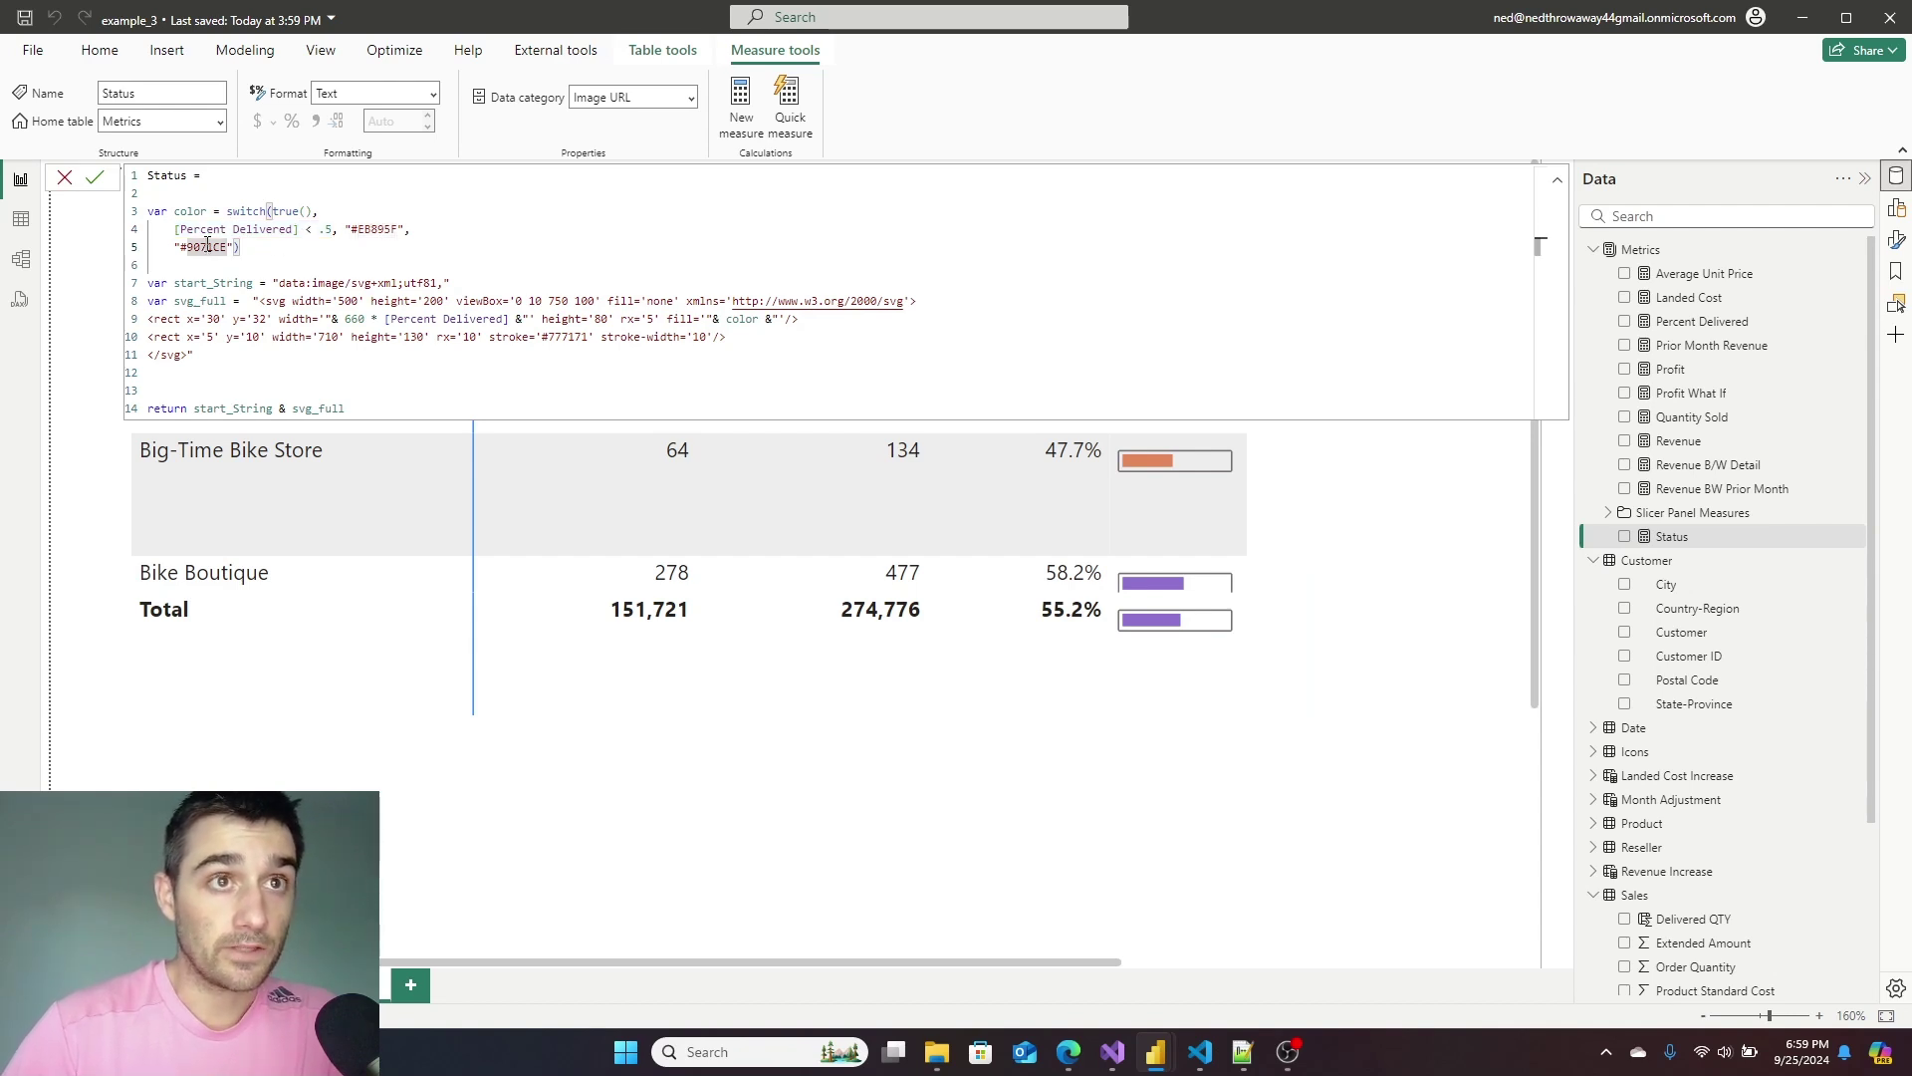
left_click_drag(406, 229, 345, 229)
left_click(715, 336)
left_click_drag(726, 319, 762, 319)
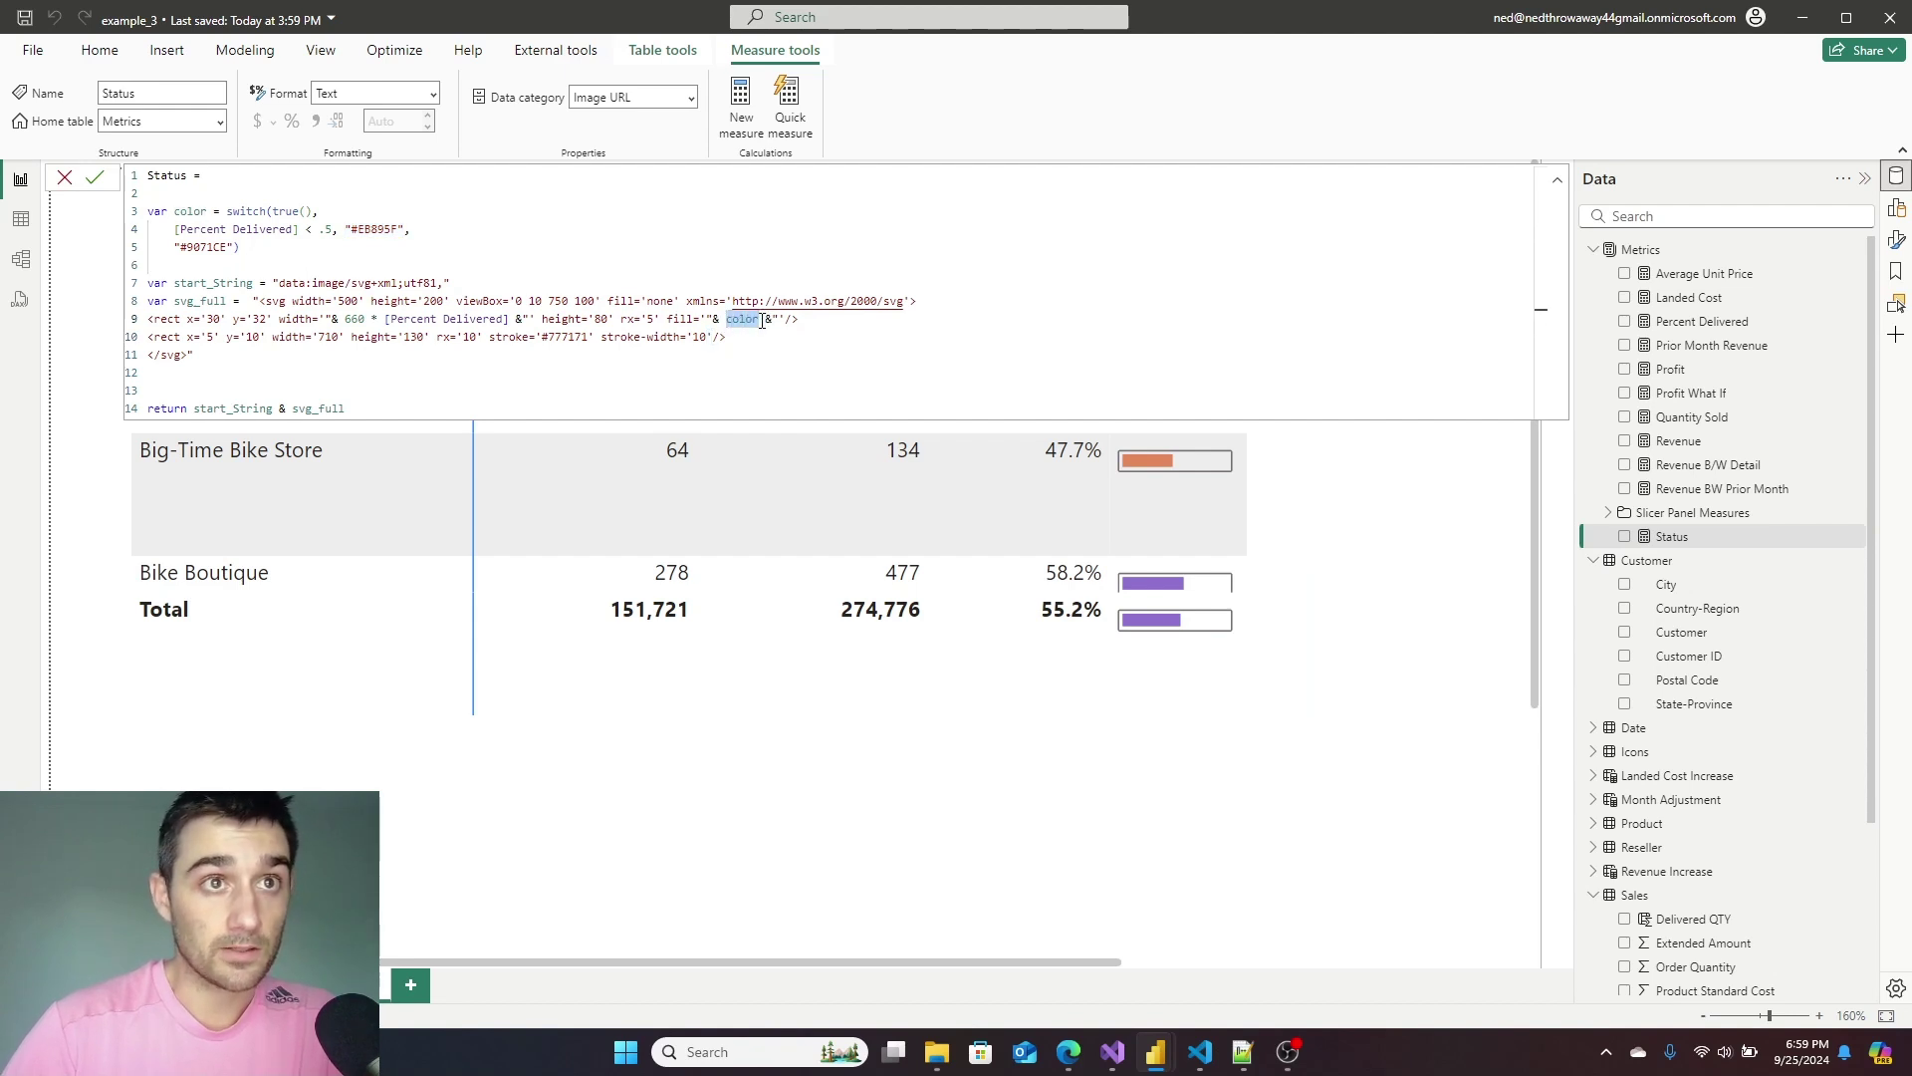
left_click(442, 232)
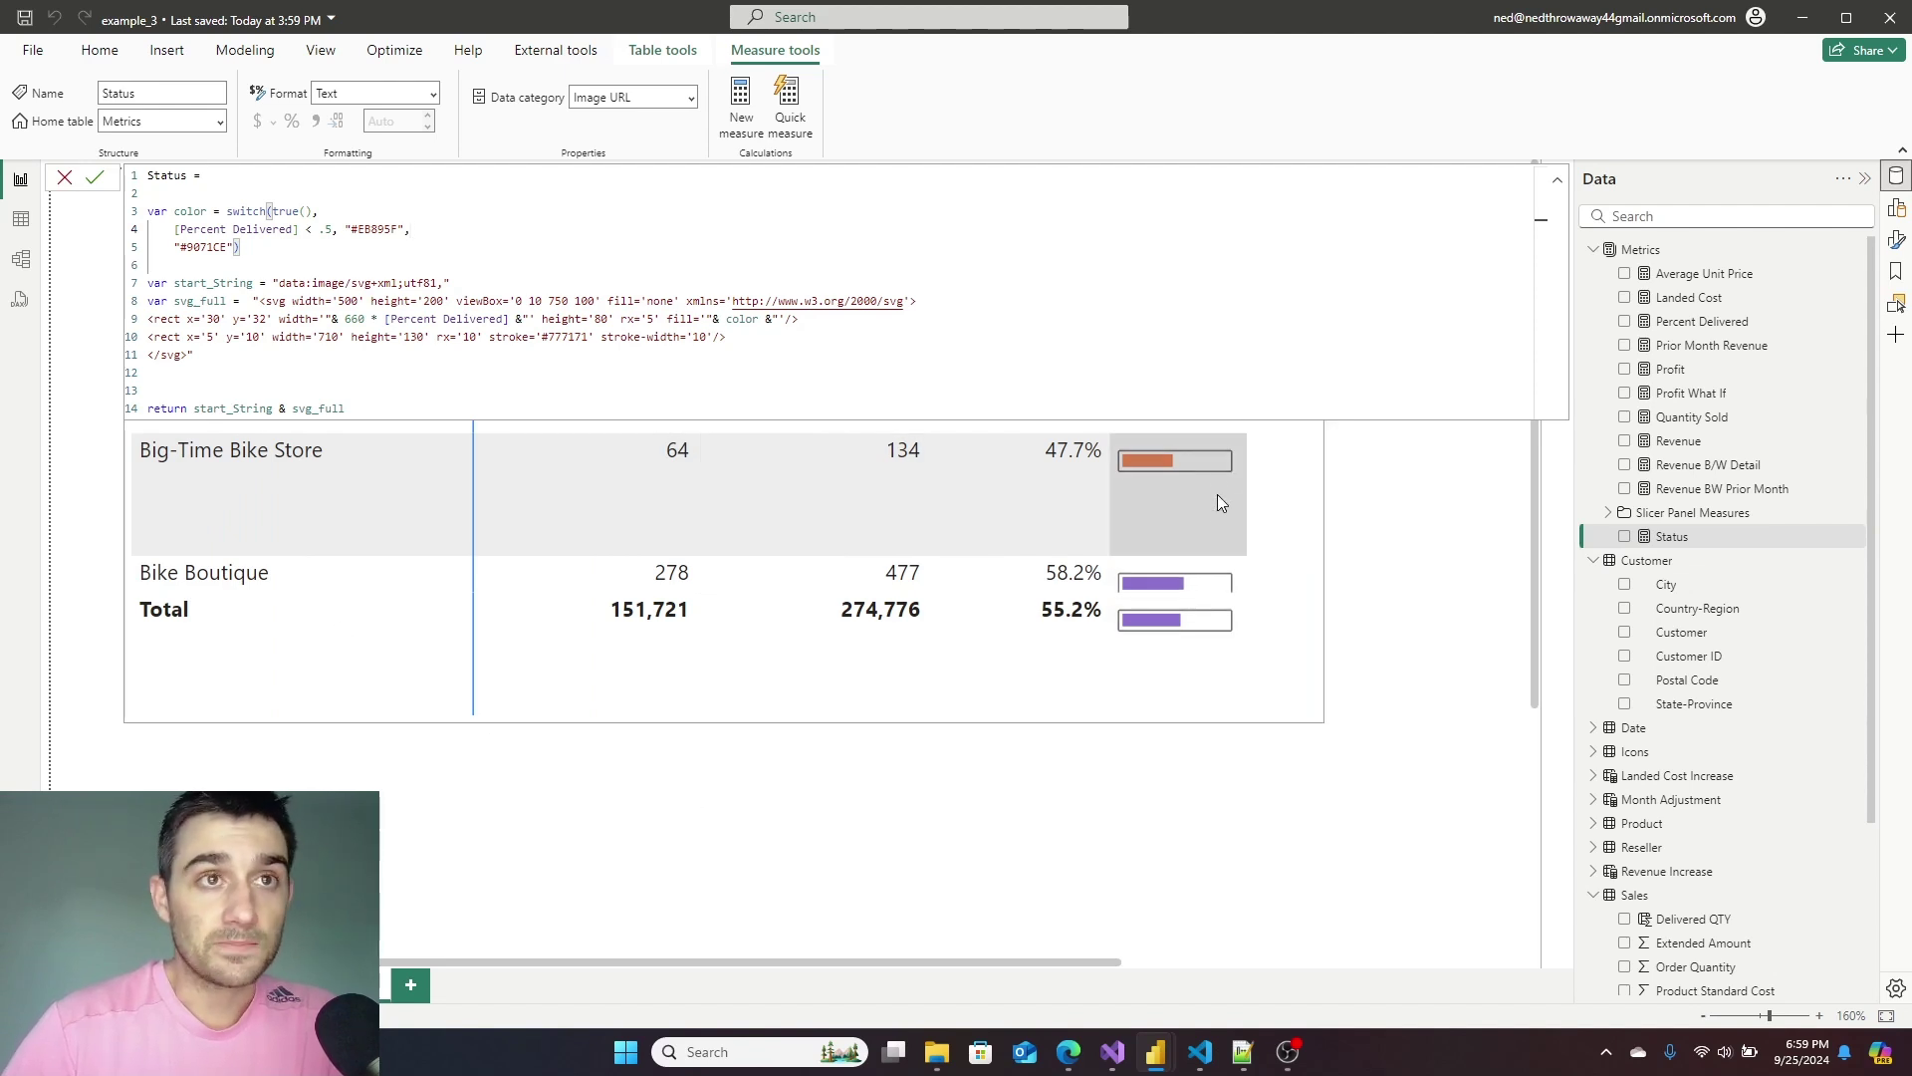
- Examine the start_String data-URI prefix and how the return line joins it to svg_full
left_click(284, 372)
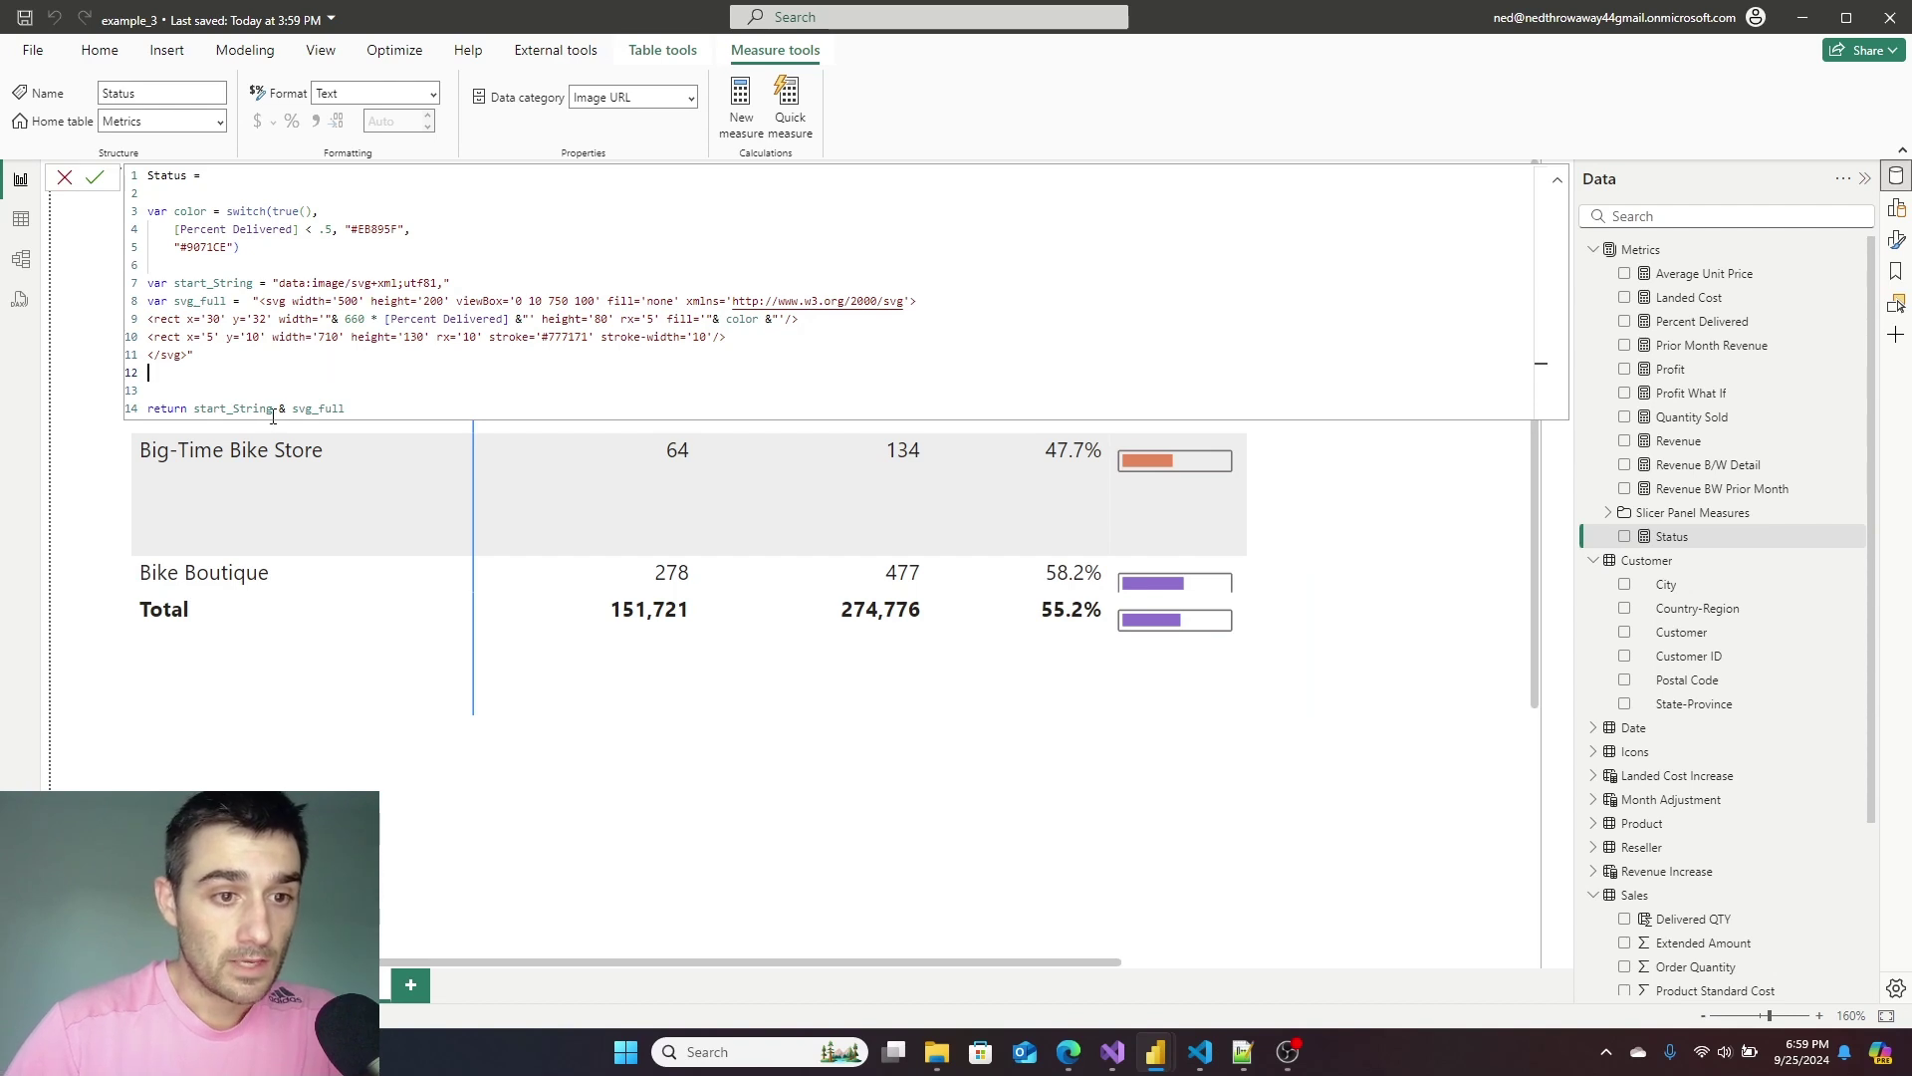
left_click_drag(450, 283, 269, 283)
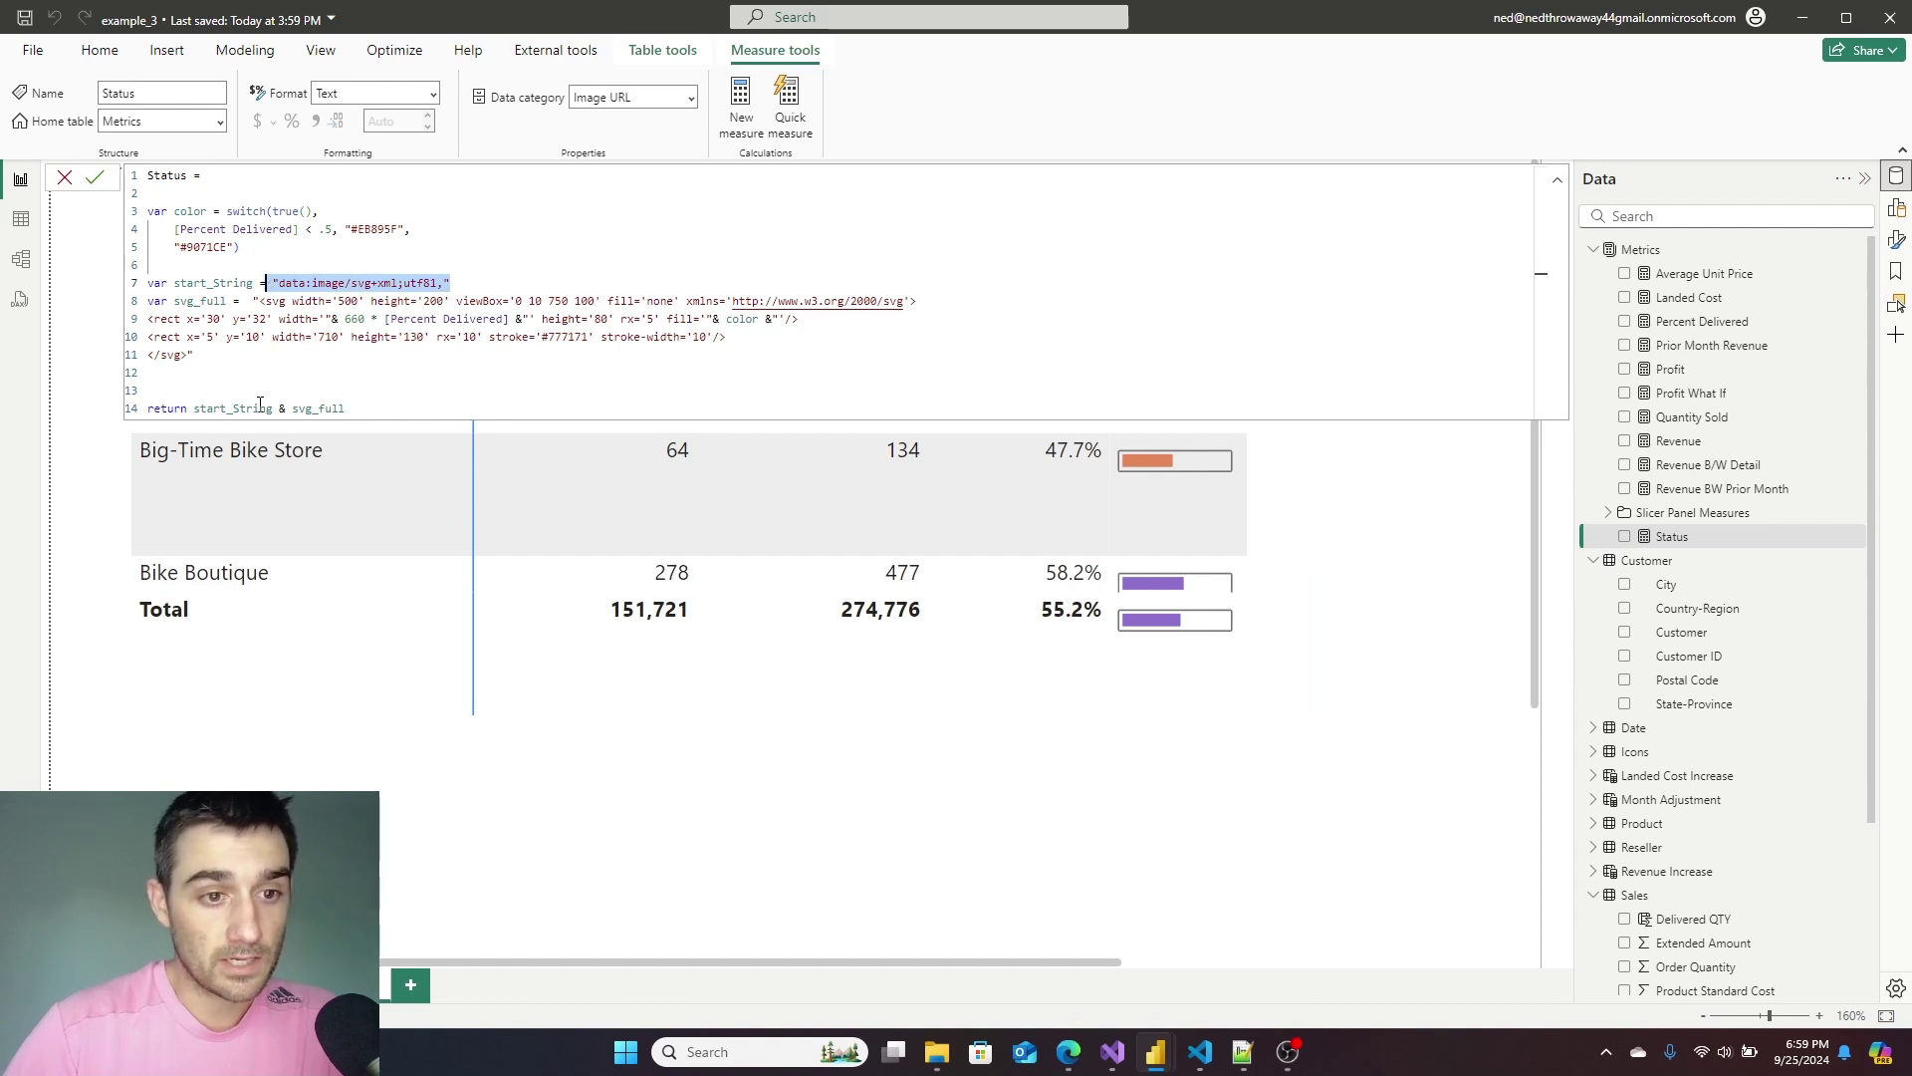
left_click(217, 406)
left_click(334, 409)
left_click(454, 283)
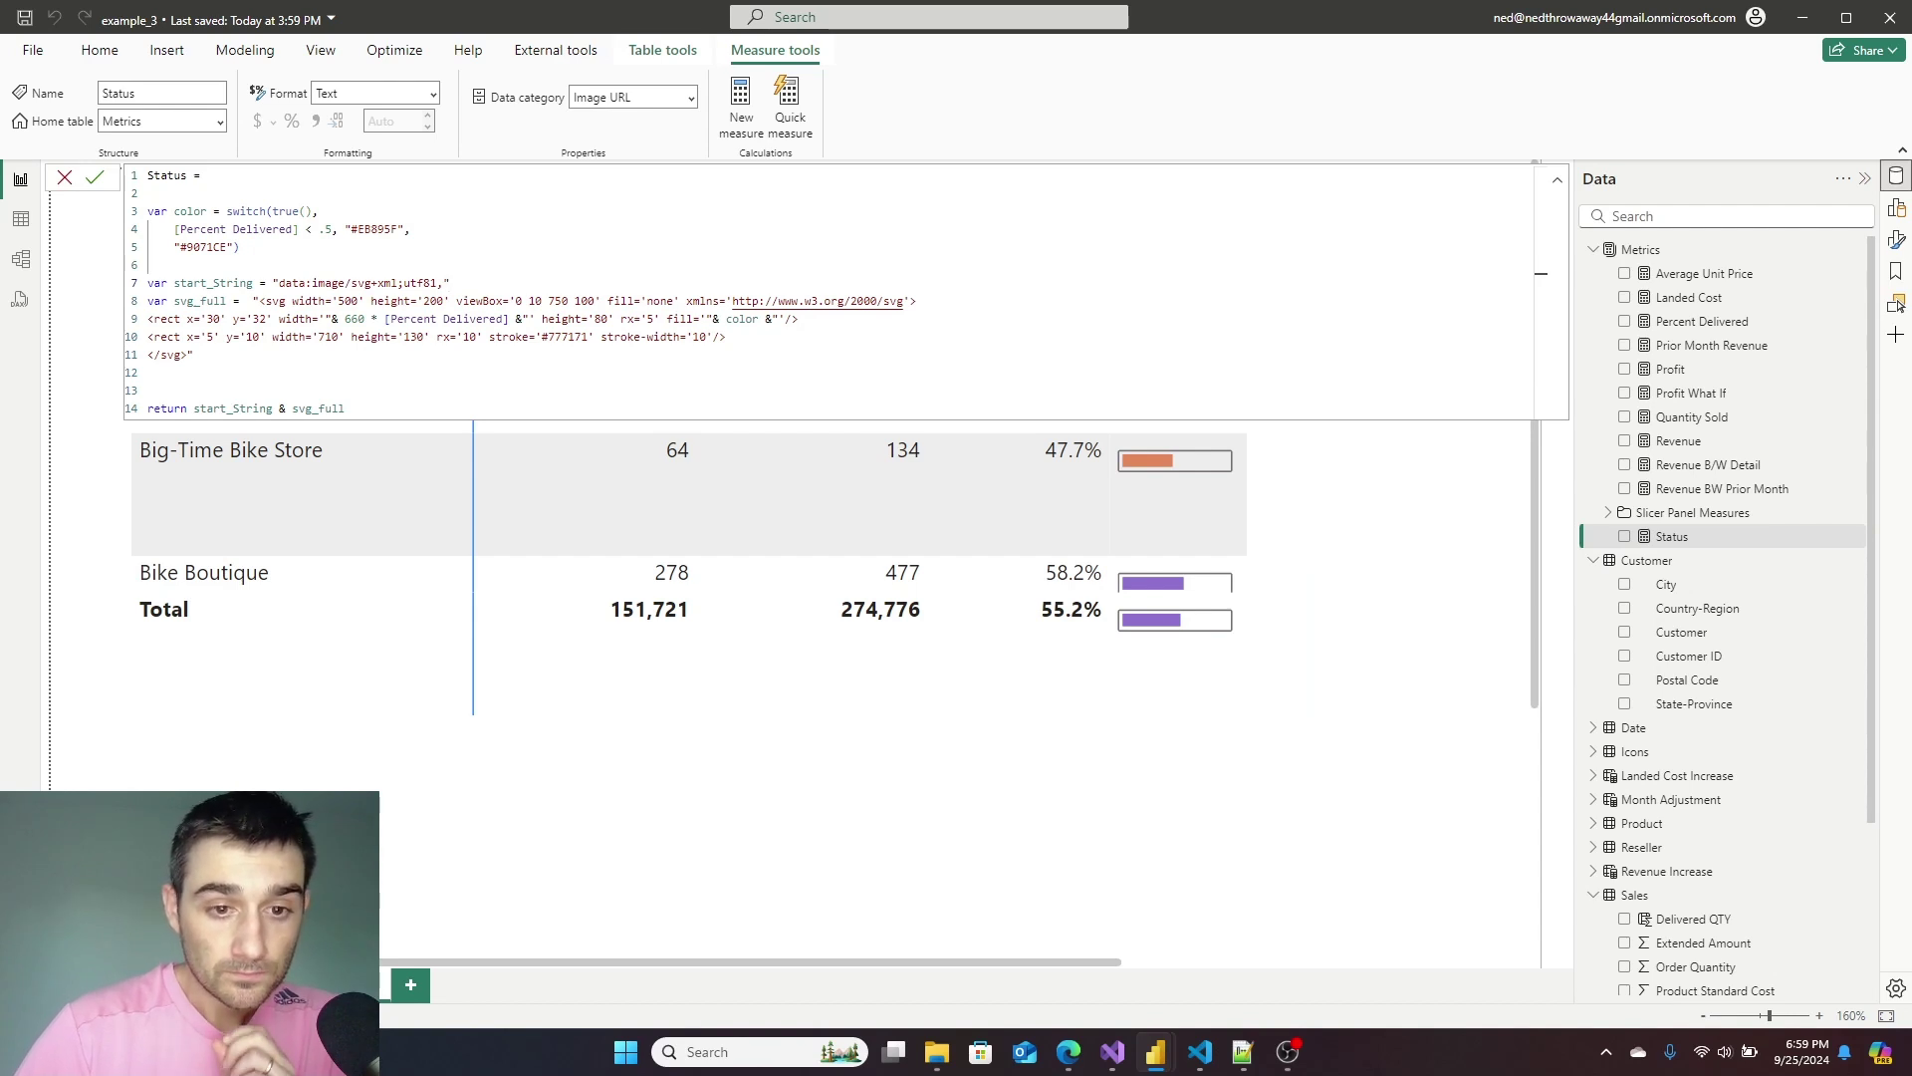
- Open the finished report page and look through the Delivery Status bars in the Reseller Order Status table
left_click(652, 737)
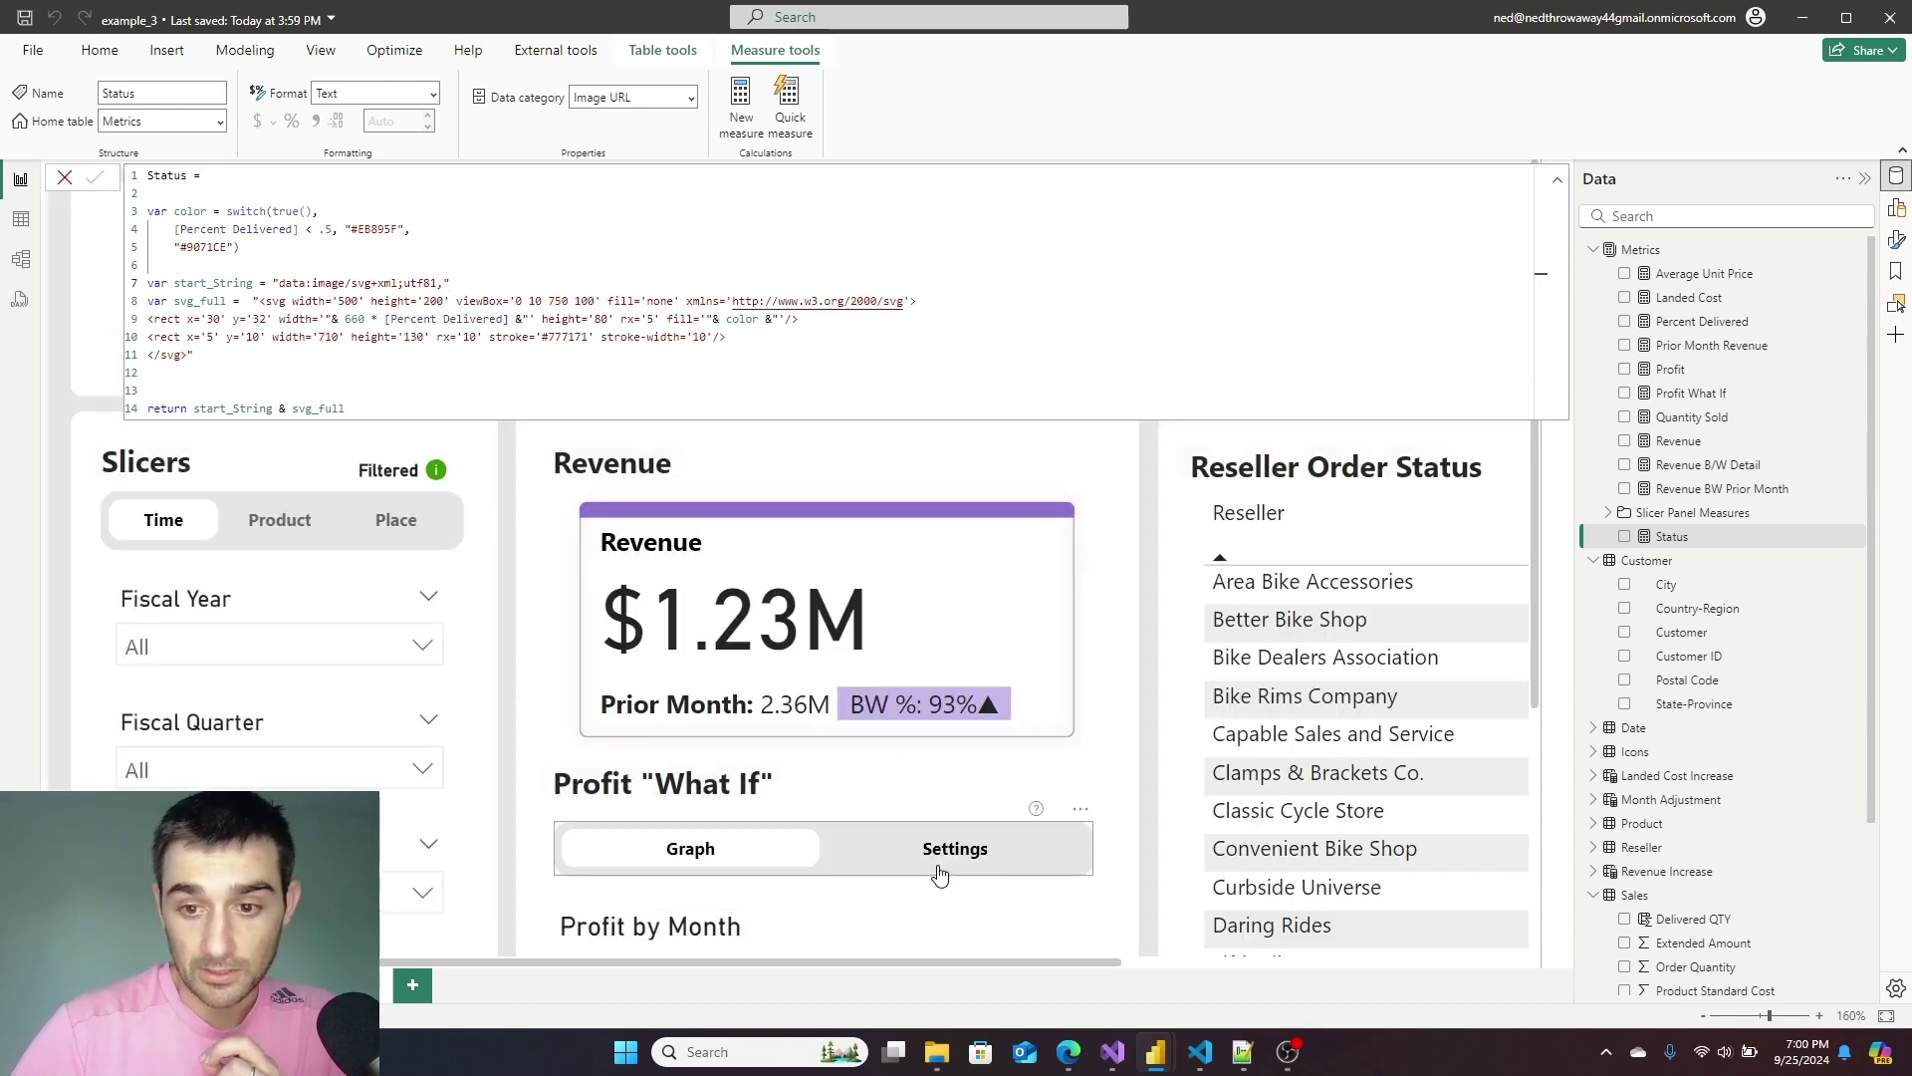
scroll(955, 855, "right", 5)
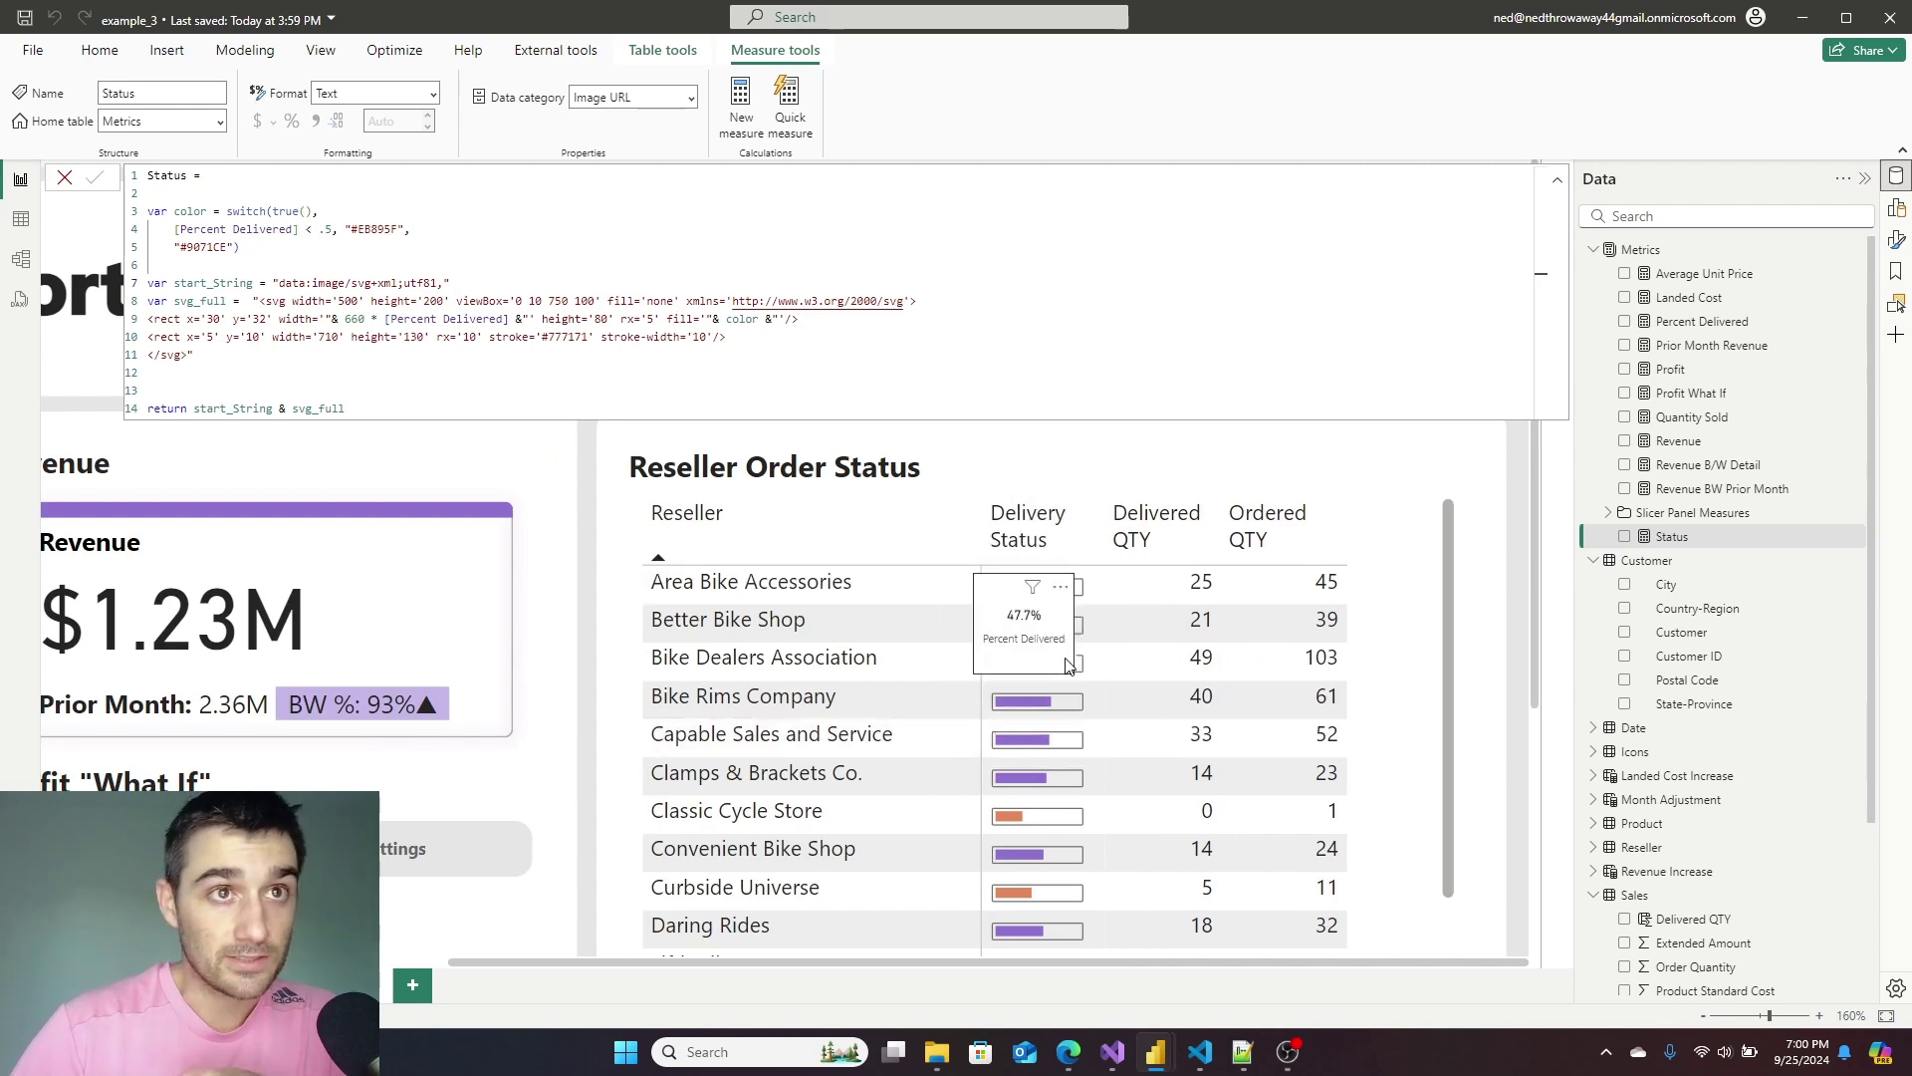
scroll(1048, 653, "down", 10)
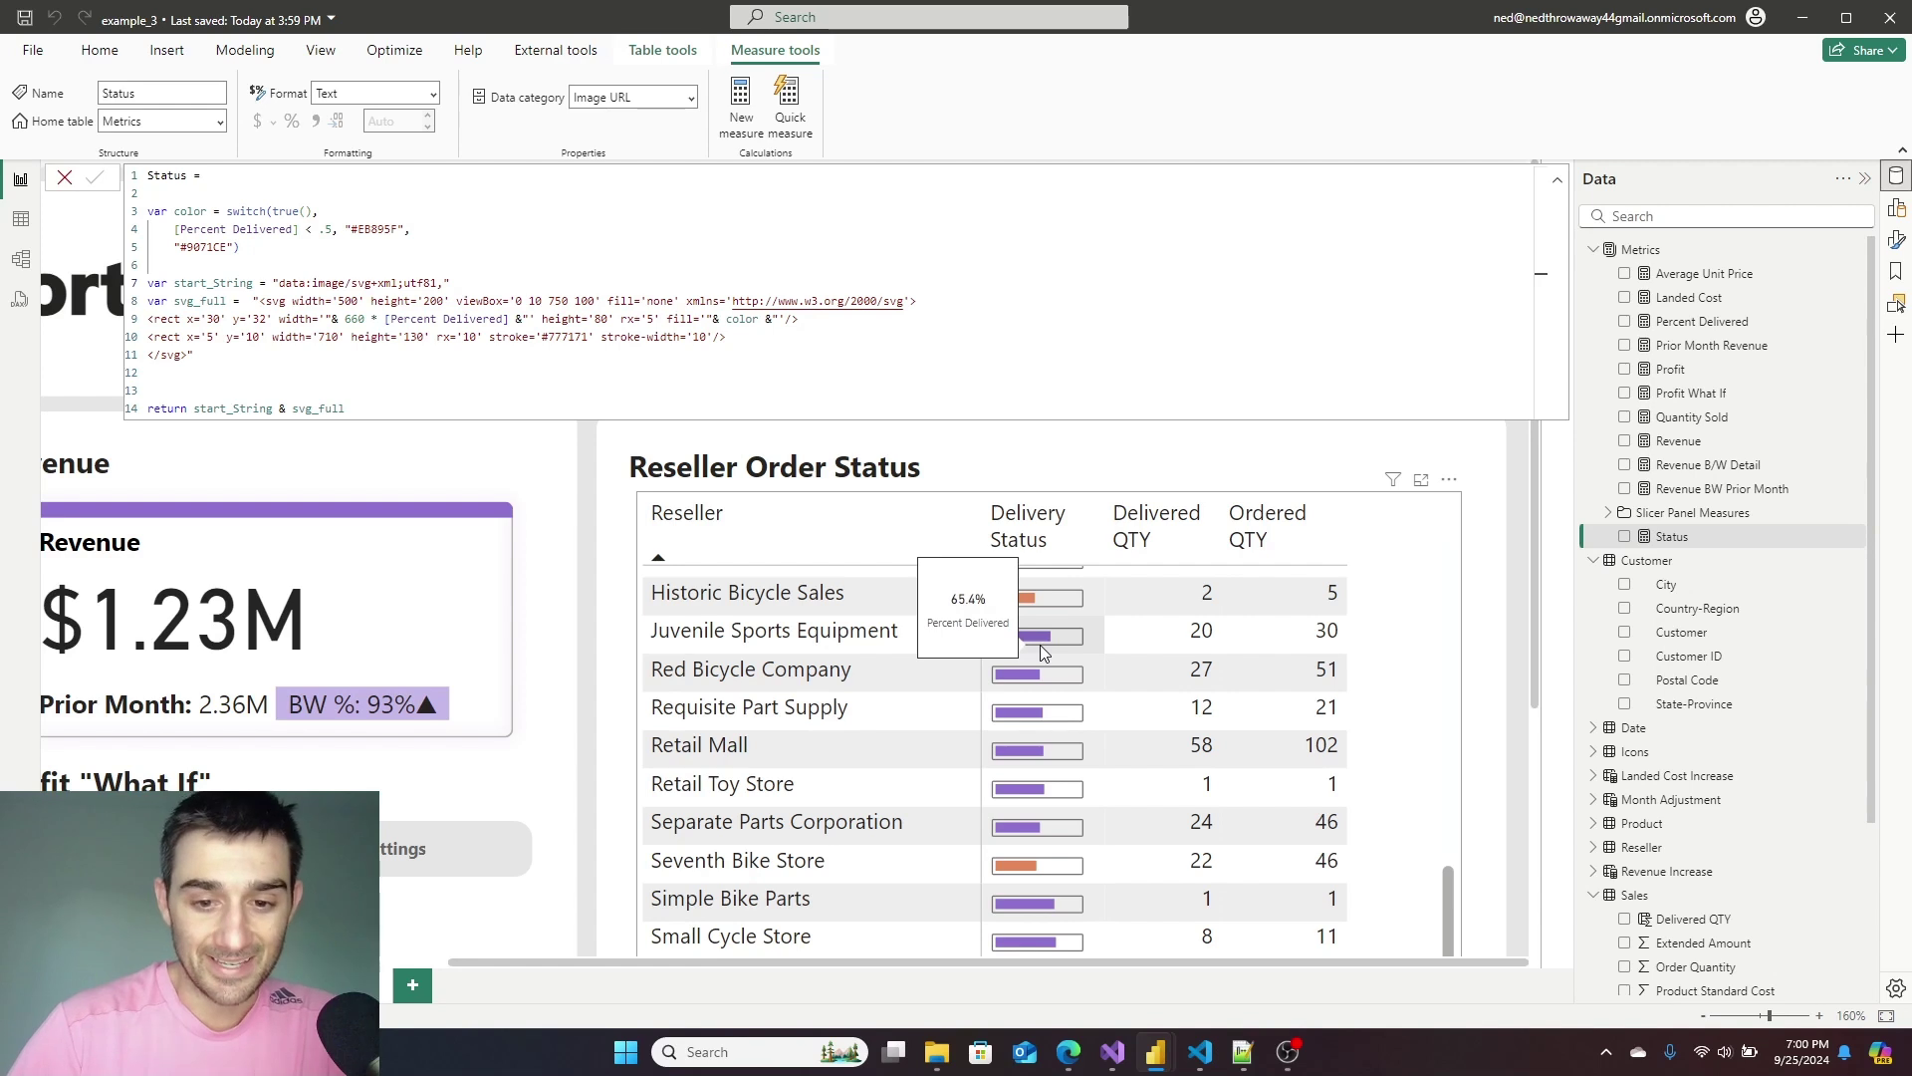
- Examine the rect dimensions and the svg width, height and viewBox in the Status formula against the table's bars
left_click(371, 337)
left_click_drag(346, 318, 435, 336)
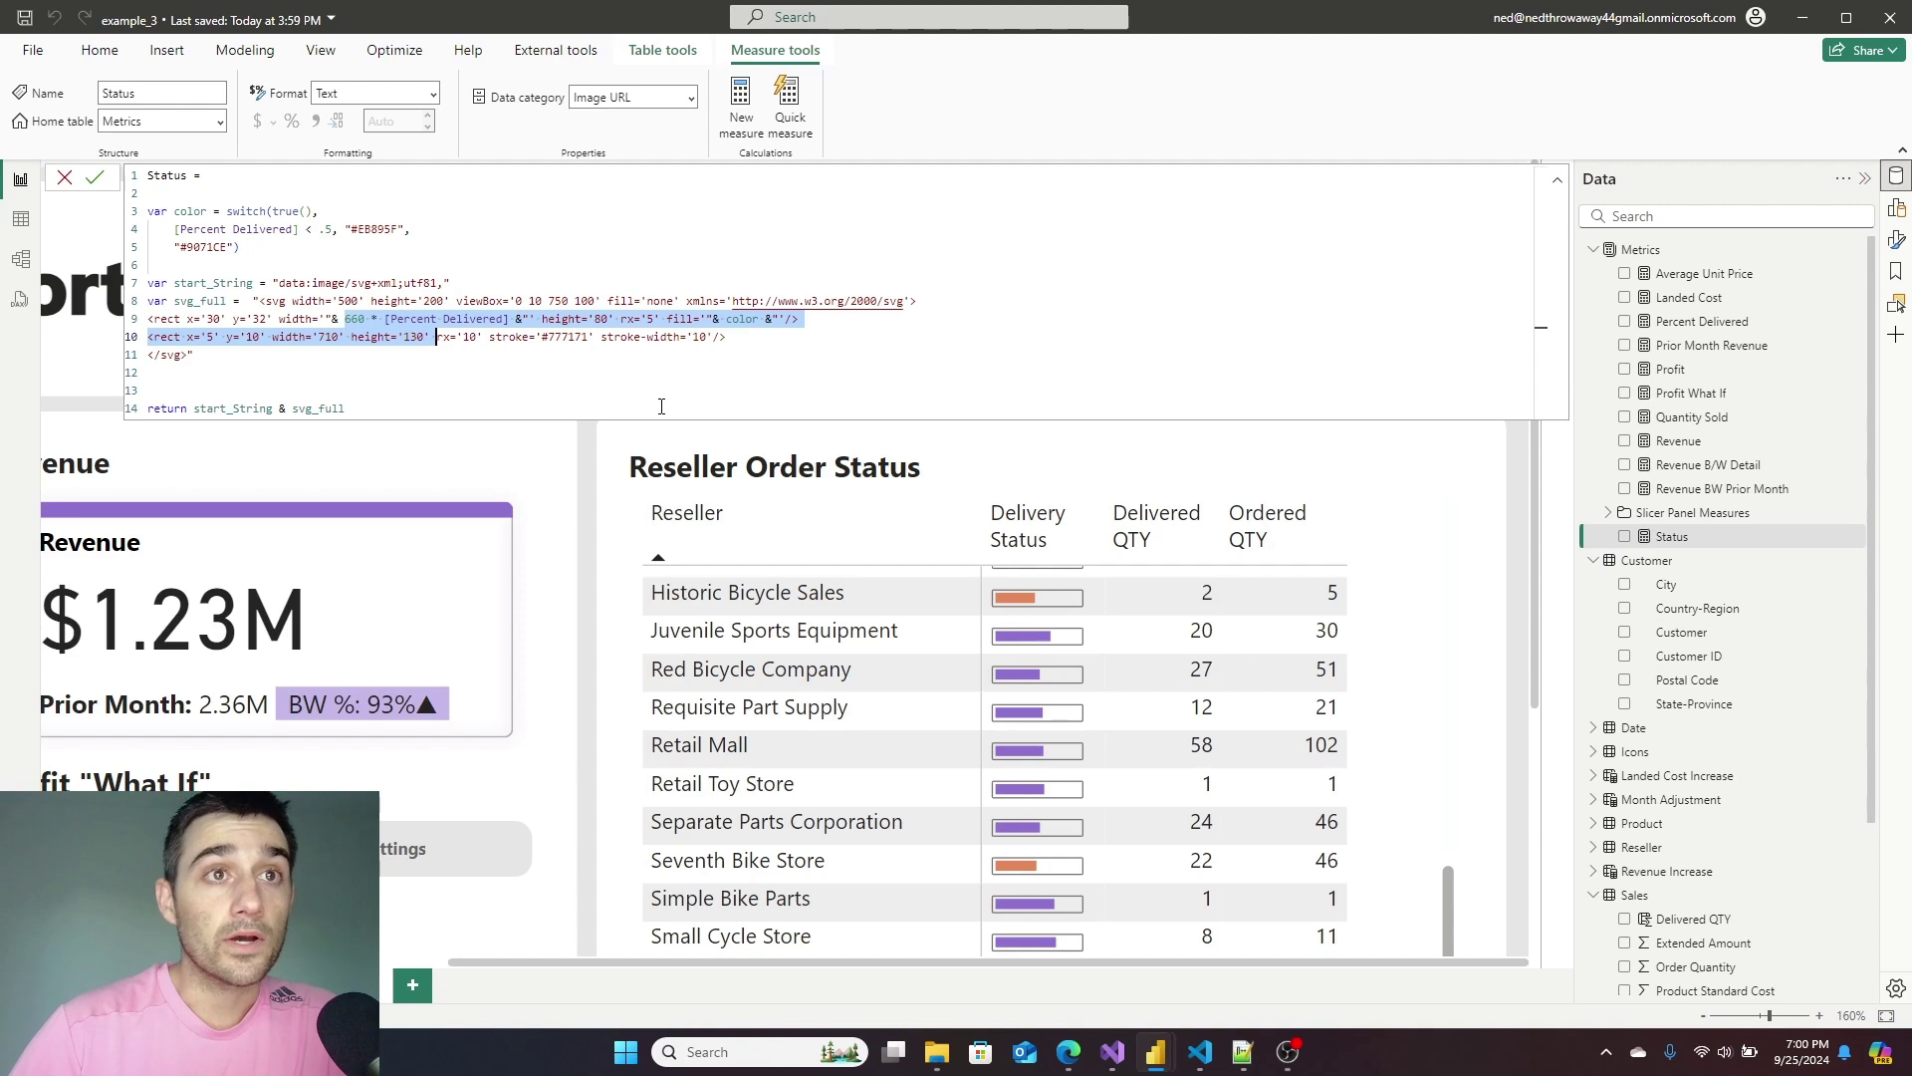
left_click(515, 346)
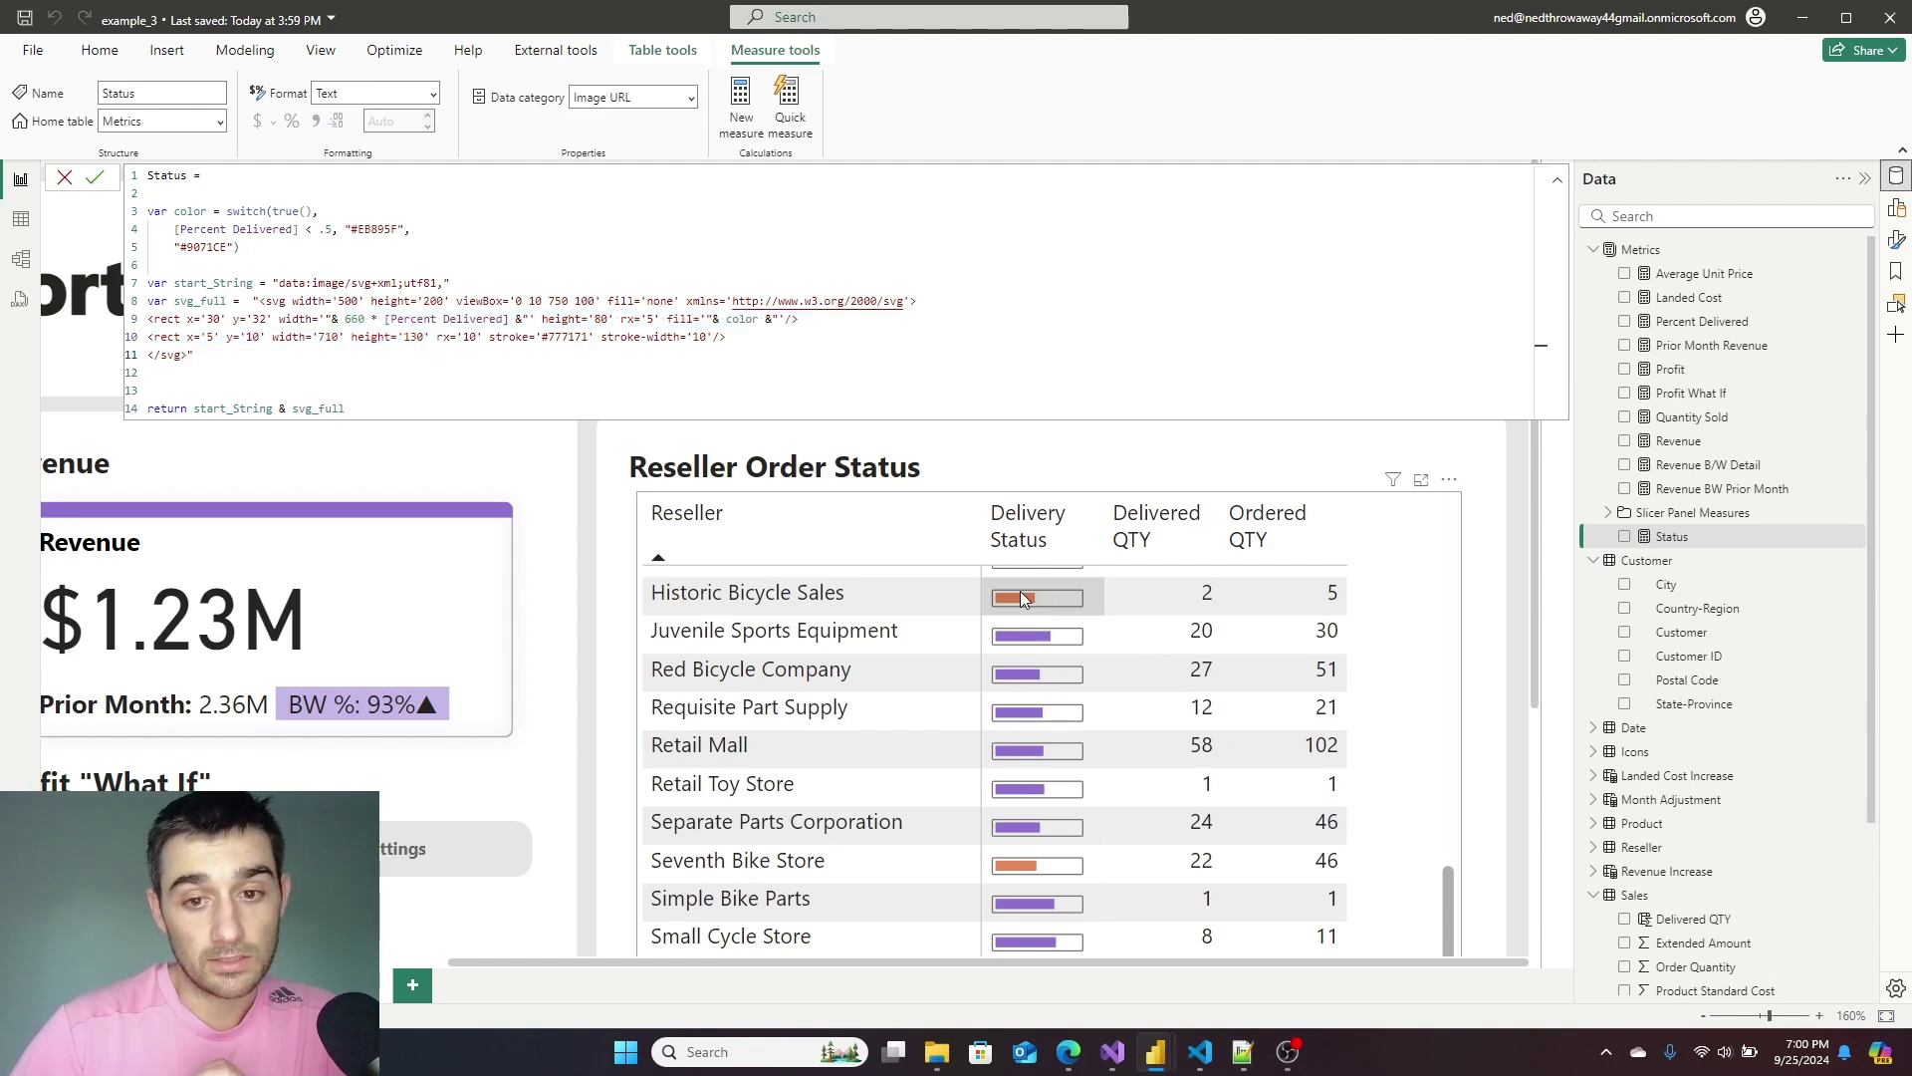
mouse_move(1024, 643)
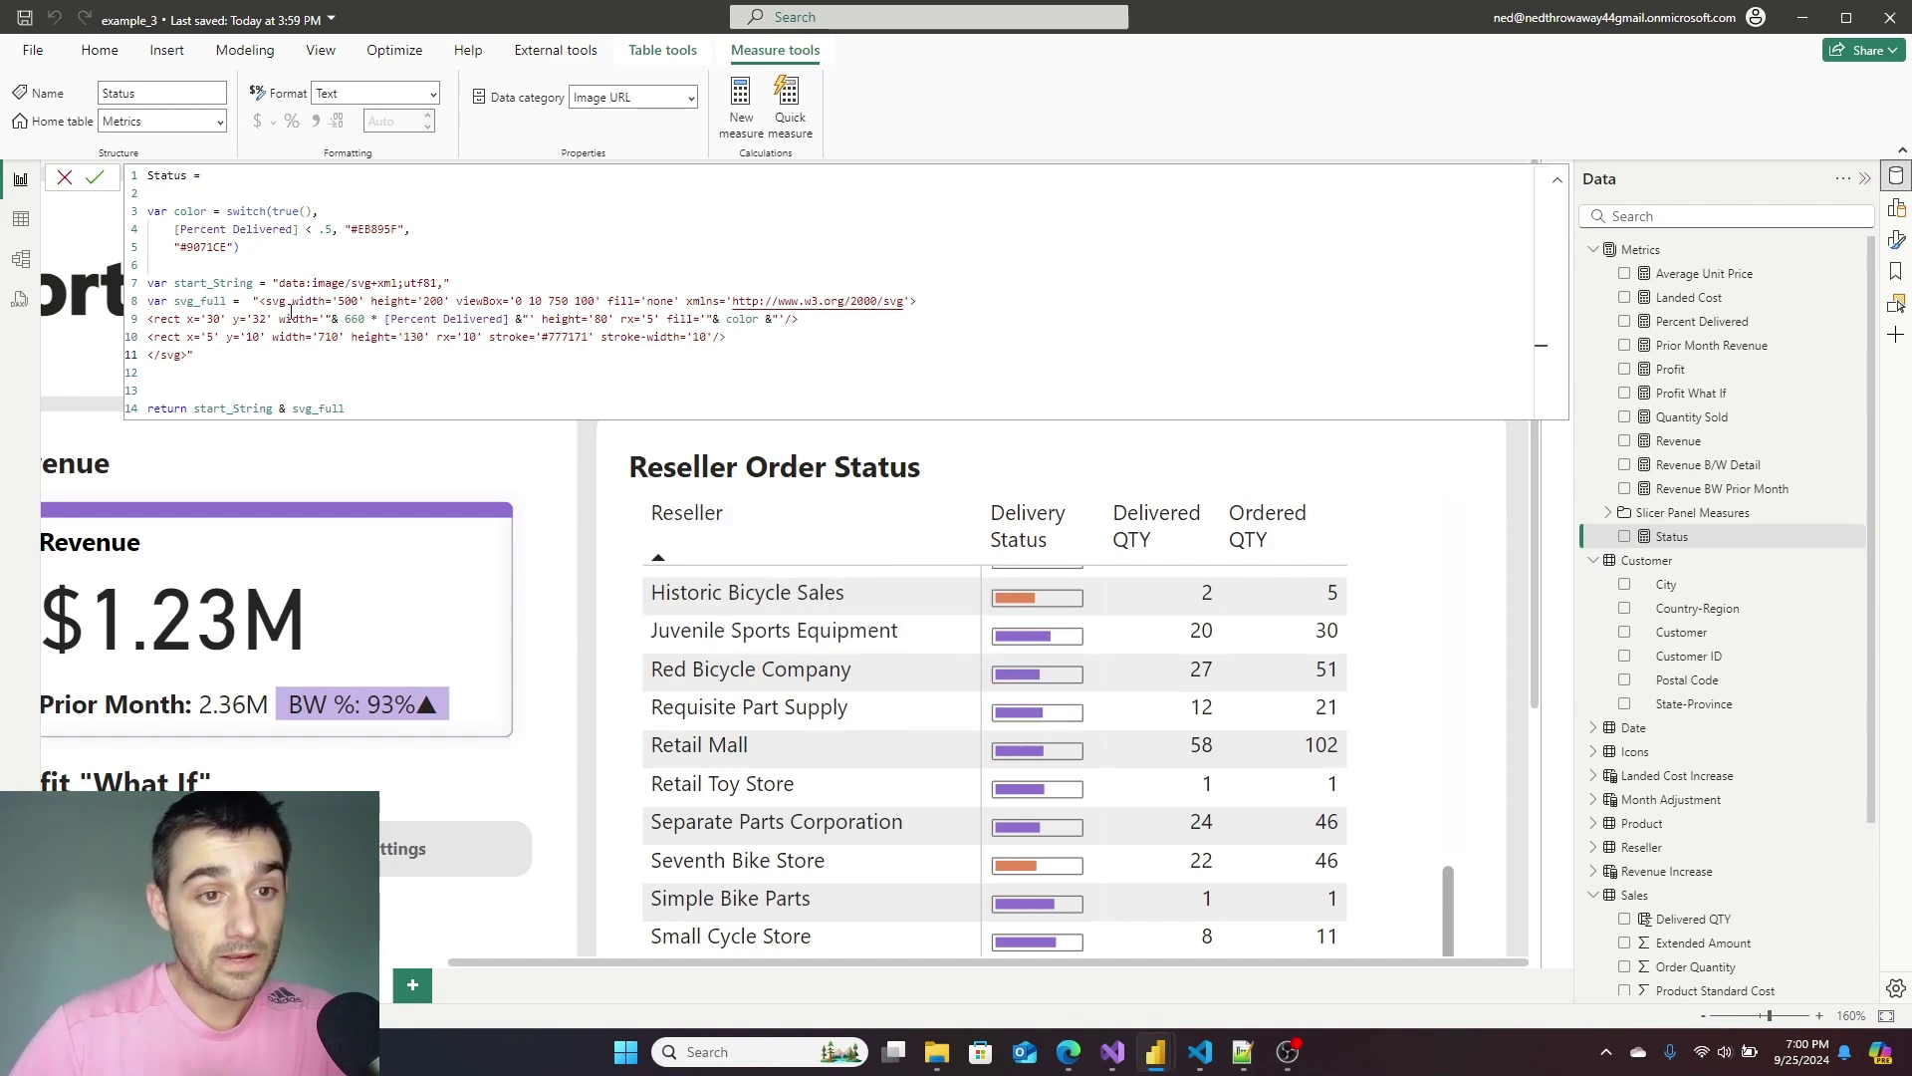
left_click_drag(298, 304, 595, 300)
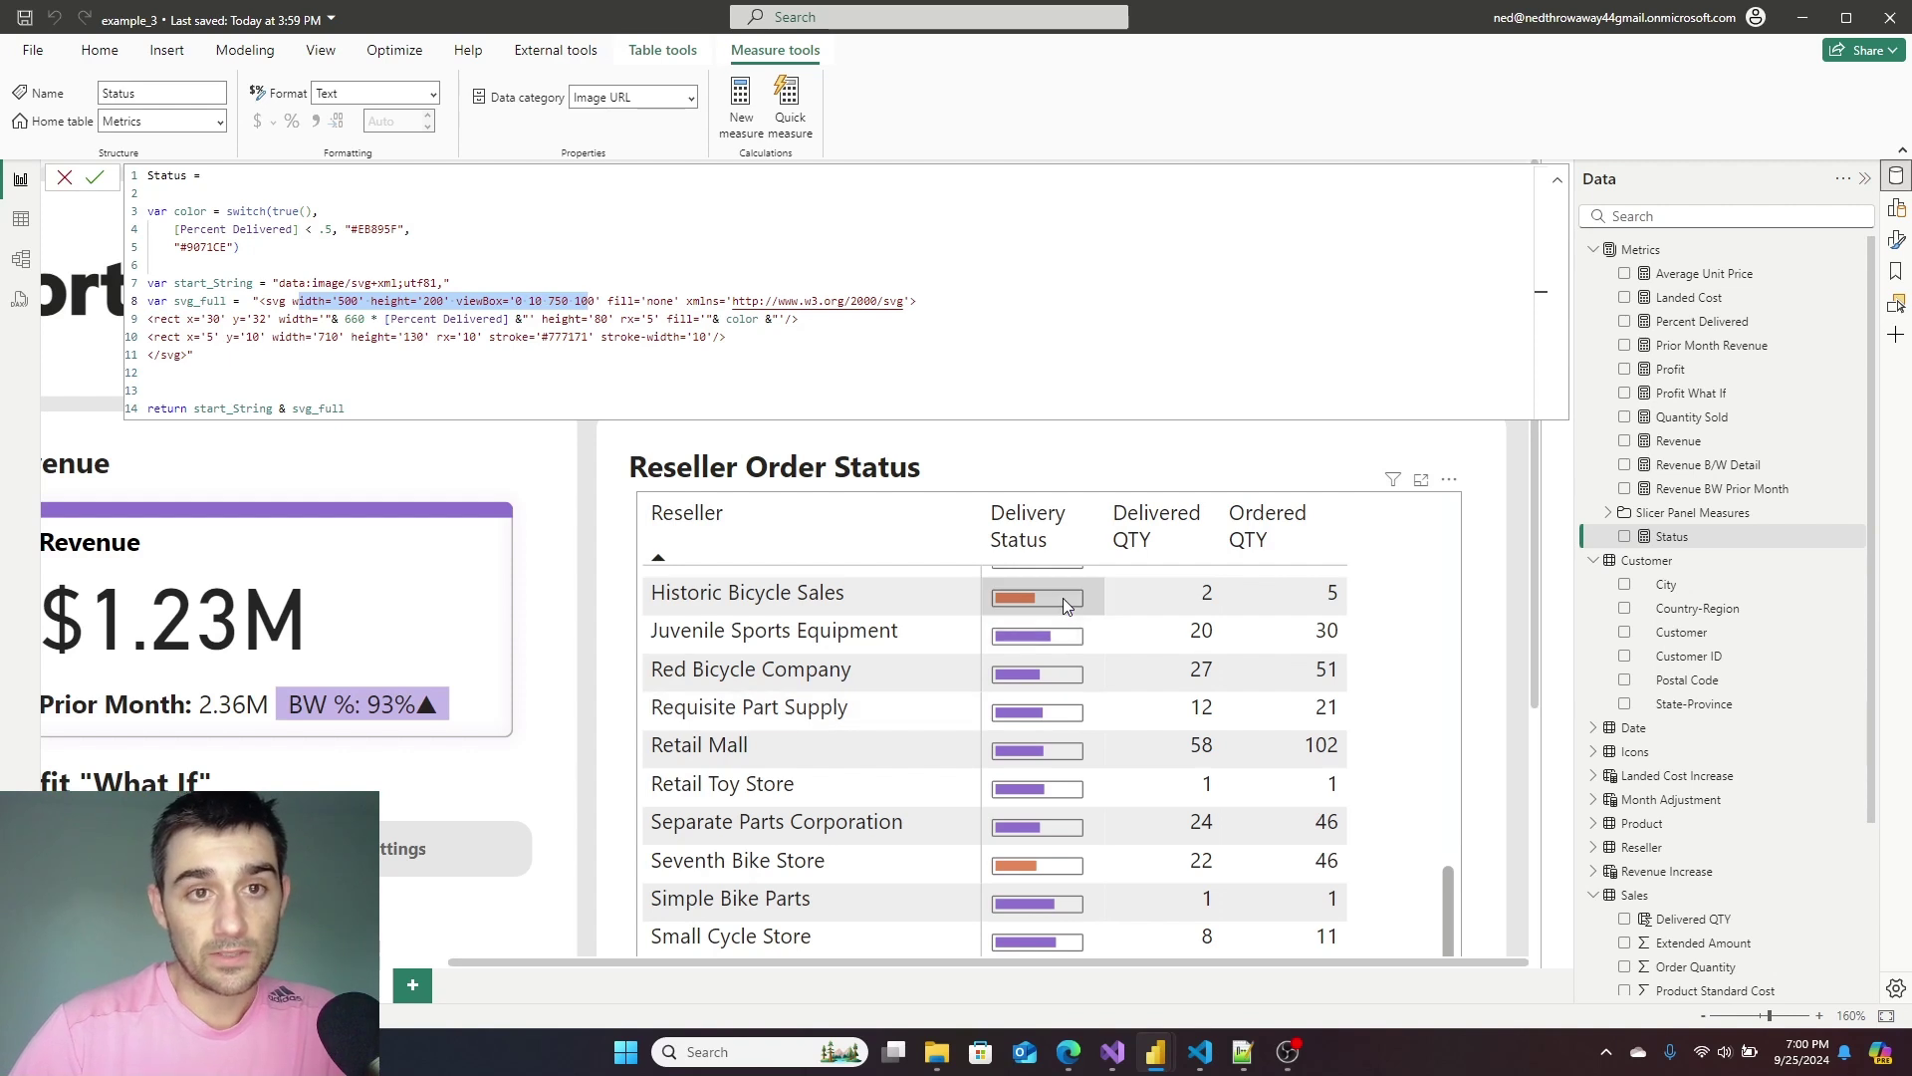
- Close the Status formula from the matrix page and inspect the Percent Delivered tooltips in the finished report's Reseller Order Status table
left_click(351, 984)
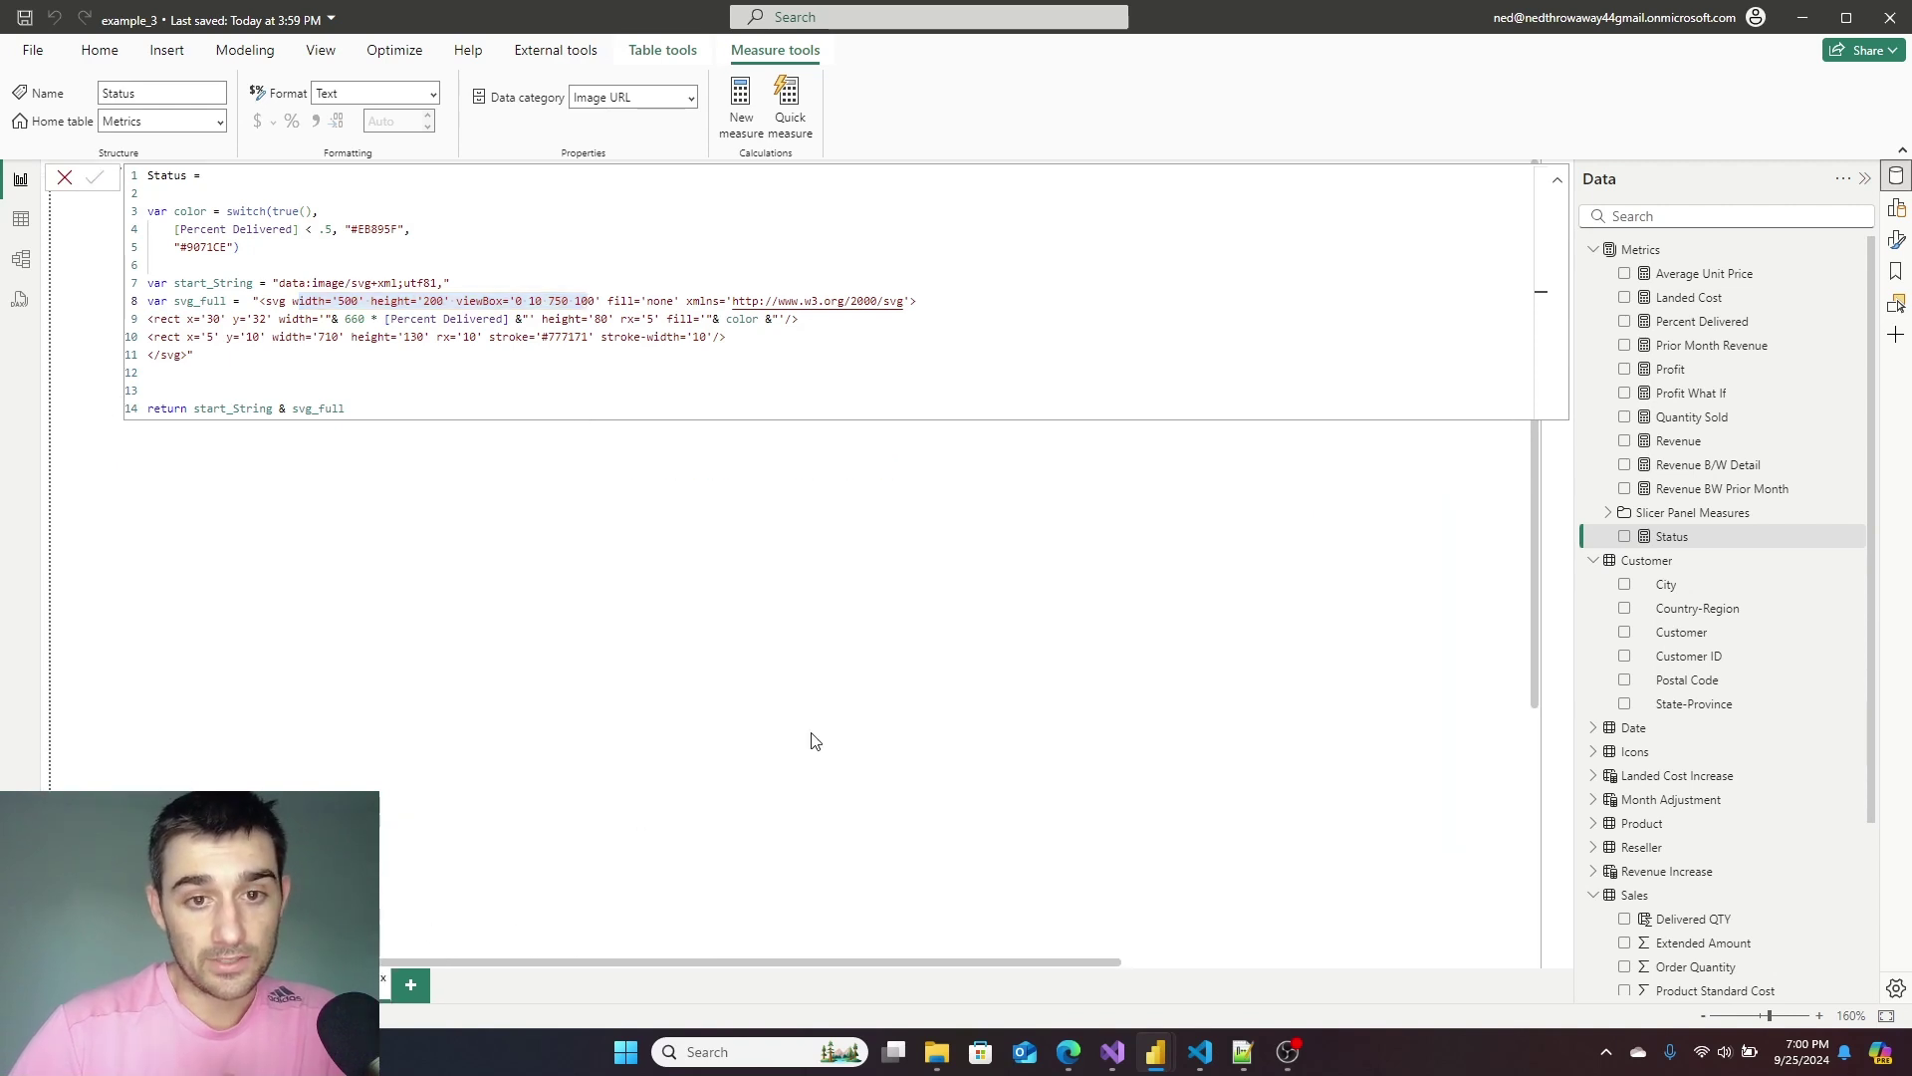
left_click(1451, 737)
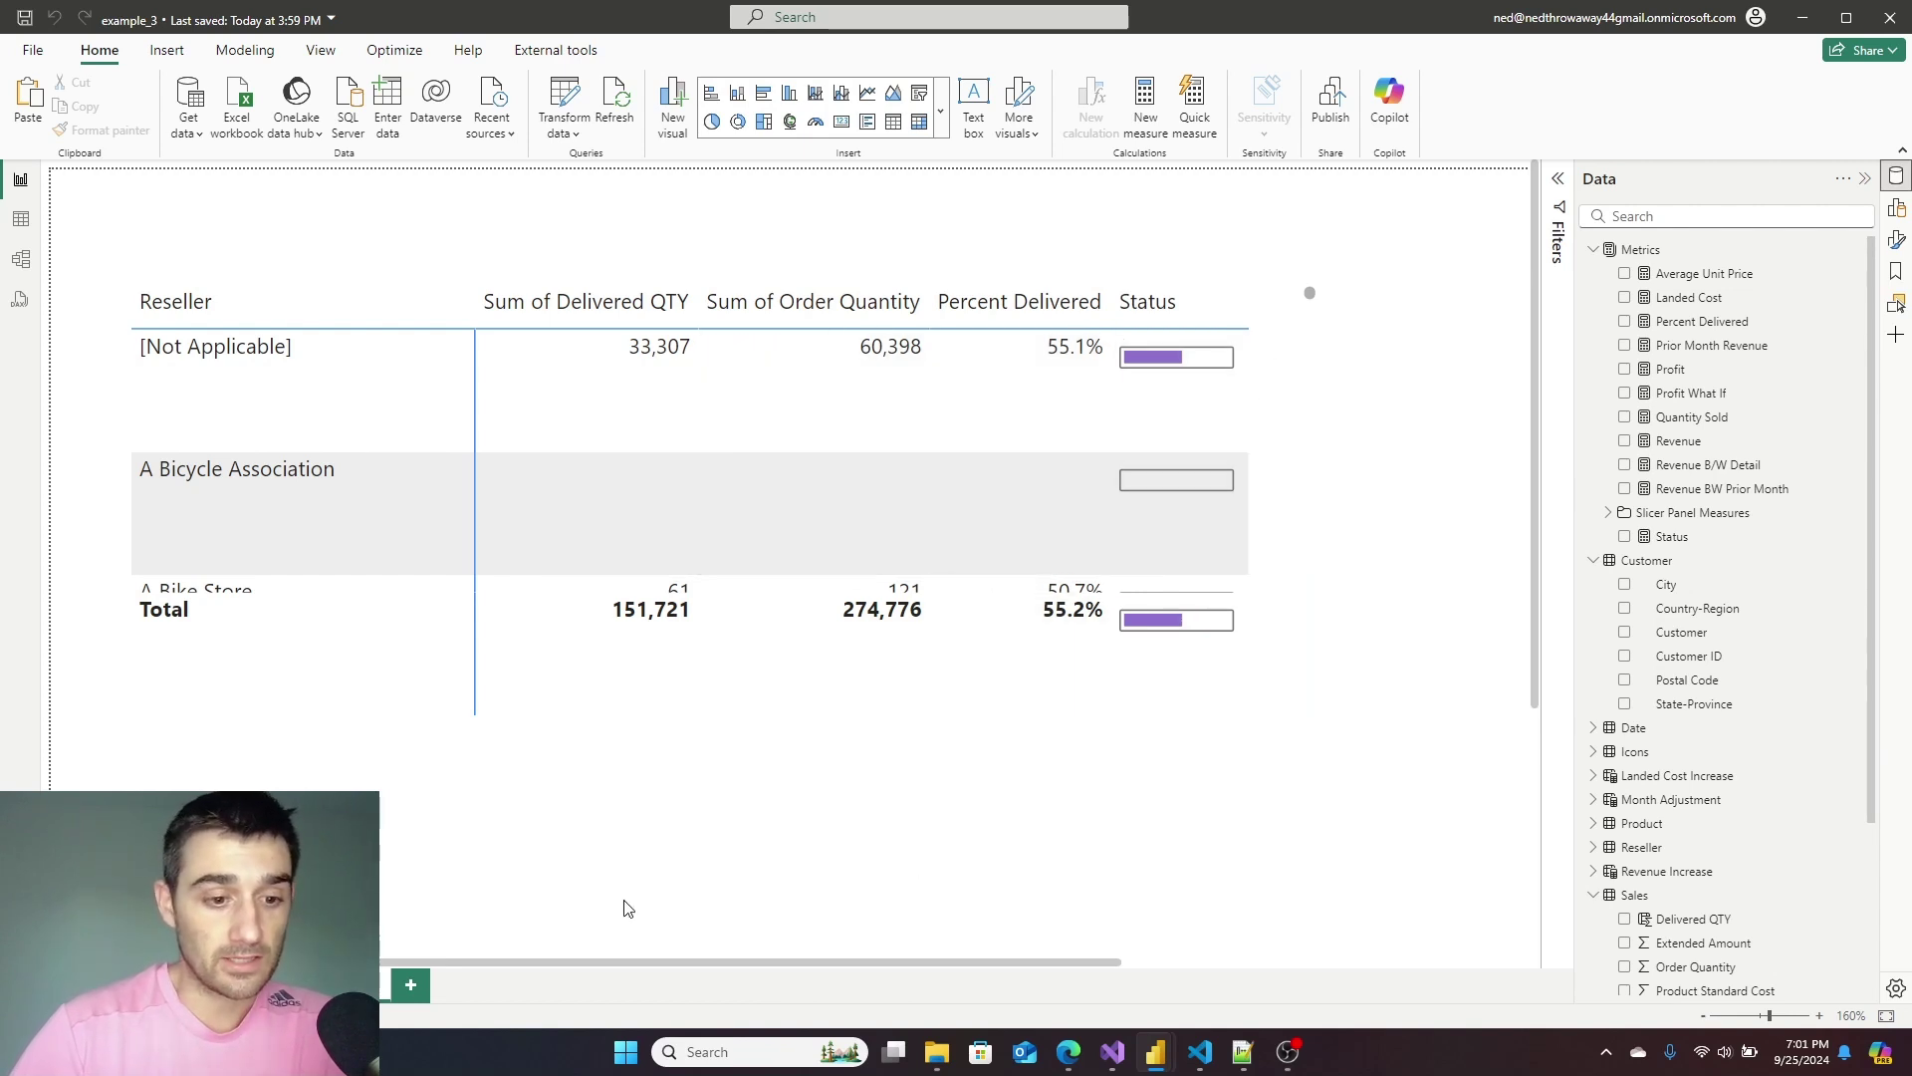
key("Escape")
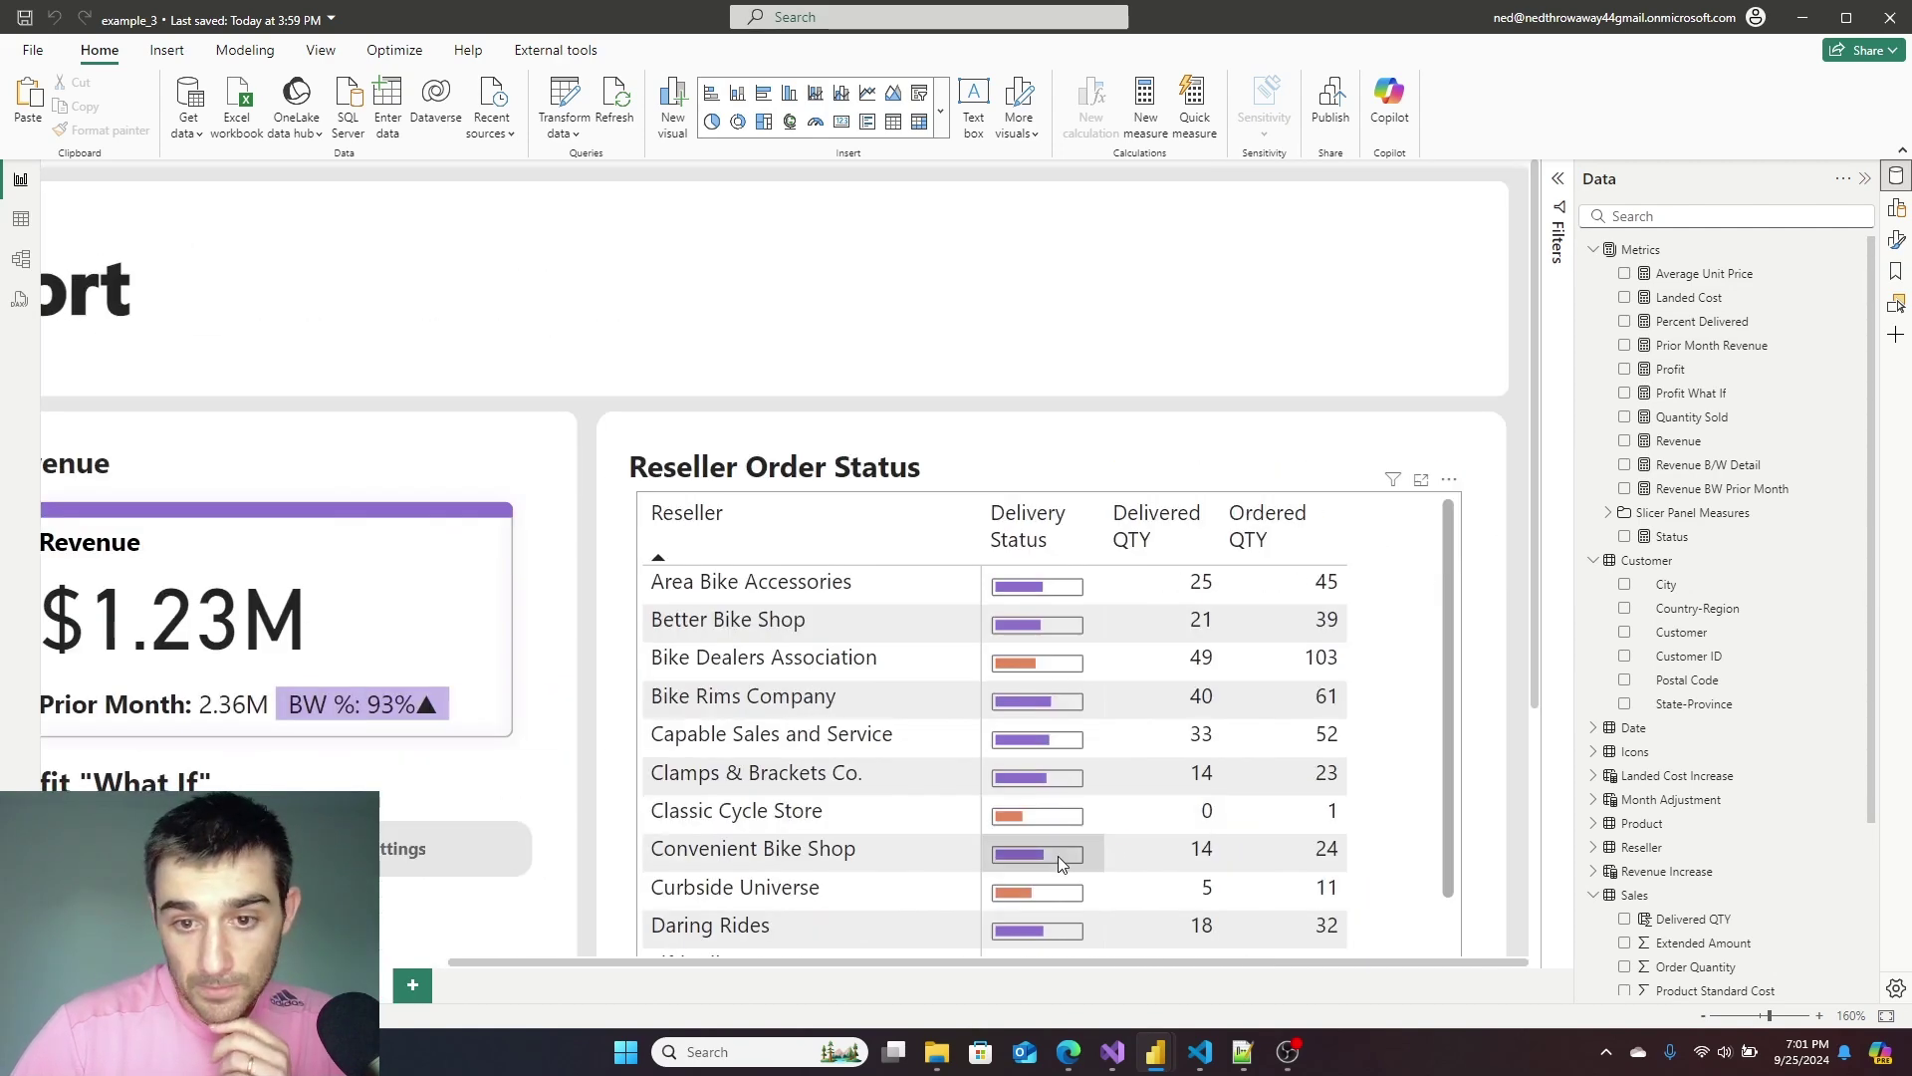
mouse_move(1046, 814)
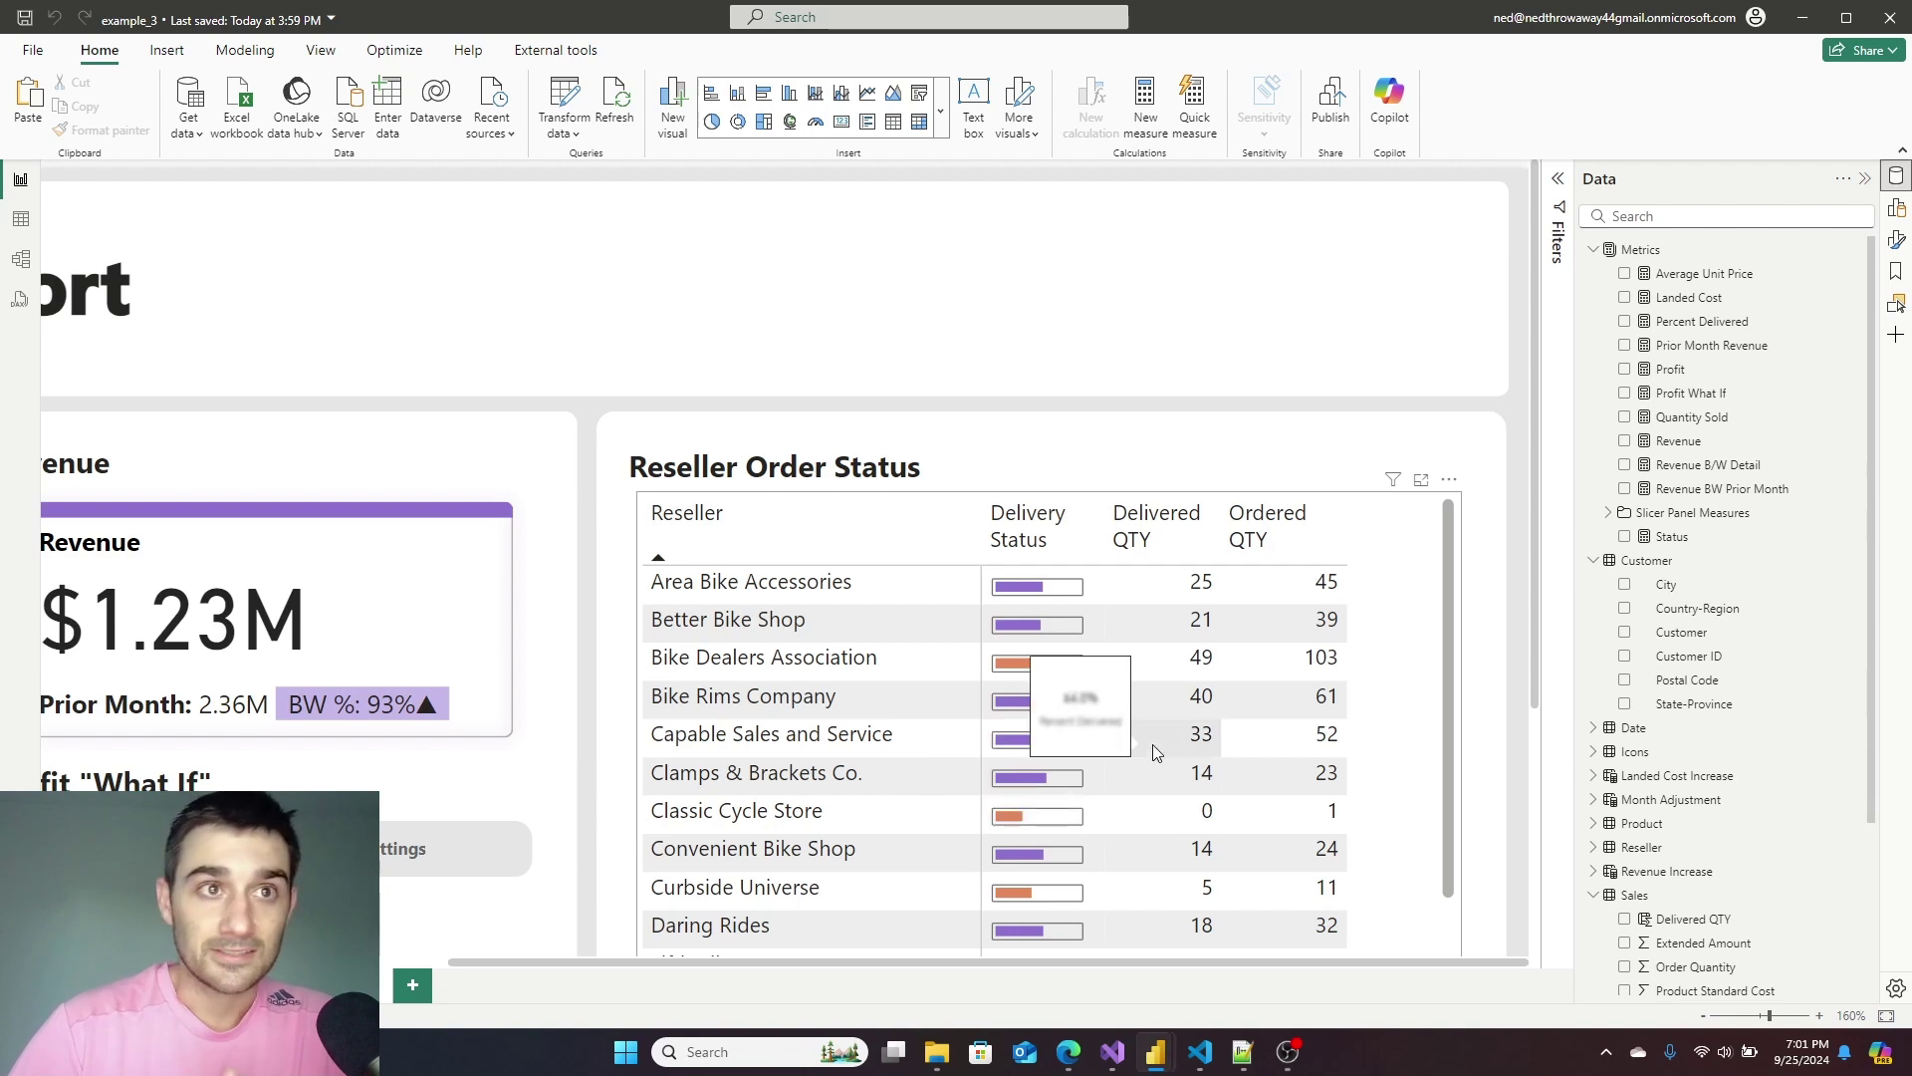
mouse_move(1153, 757)
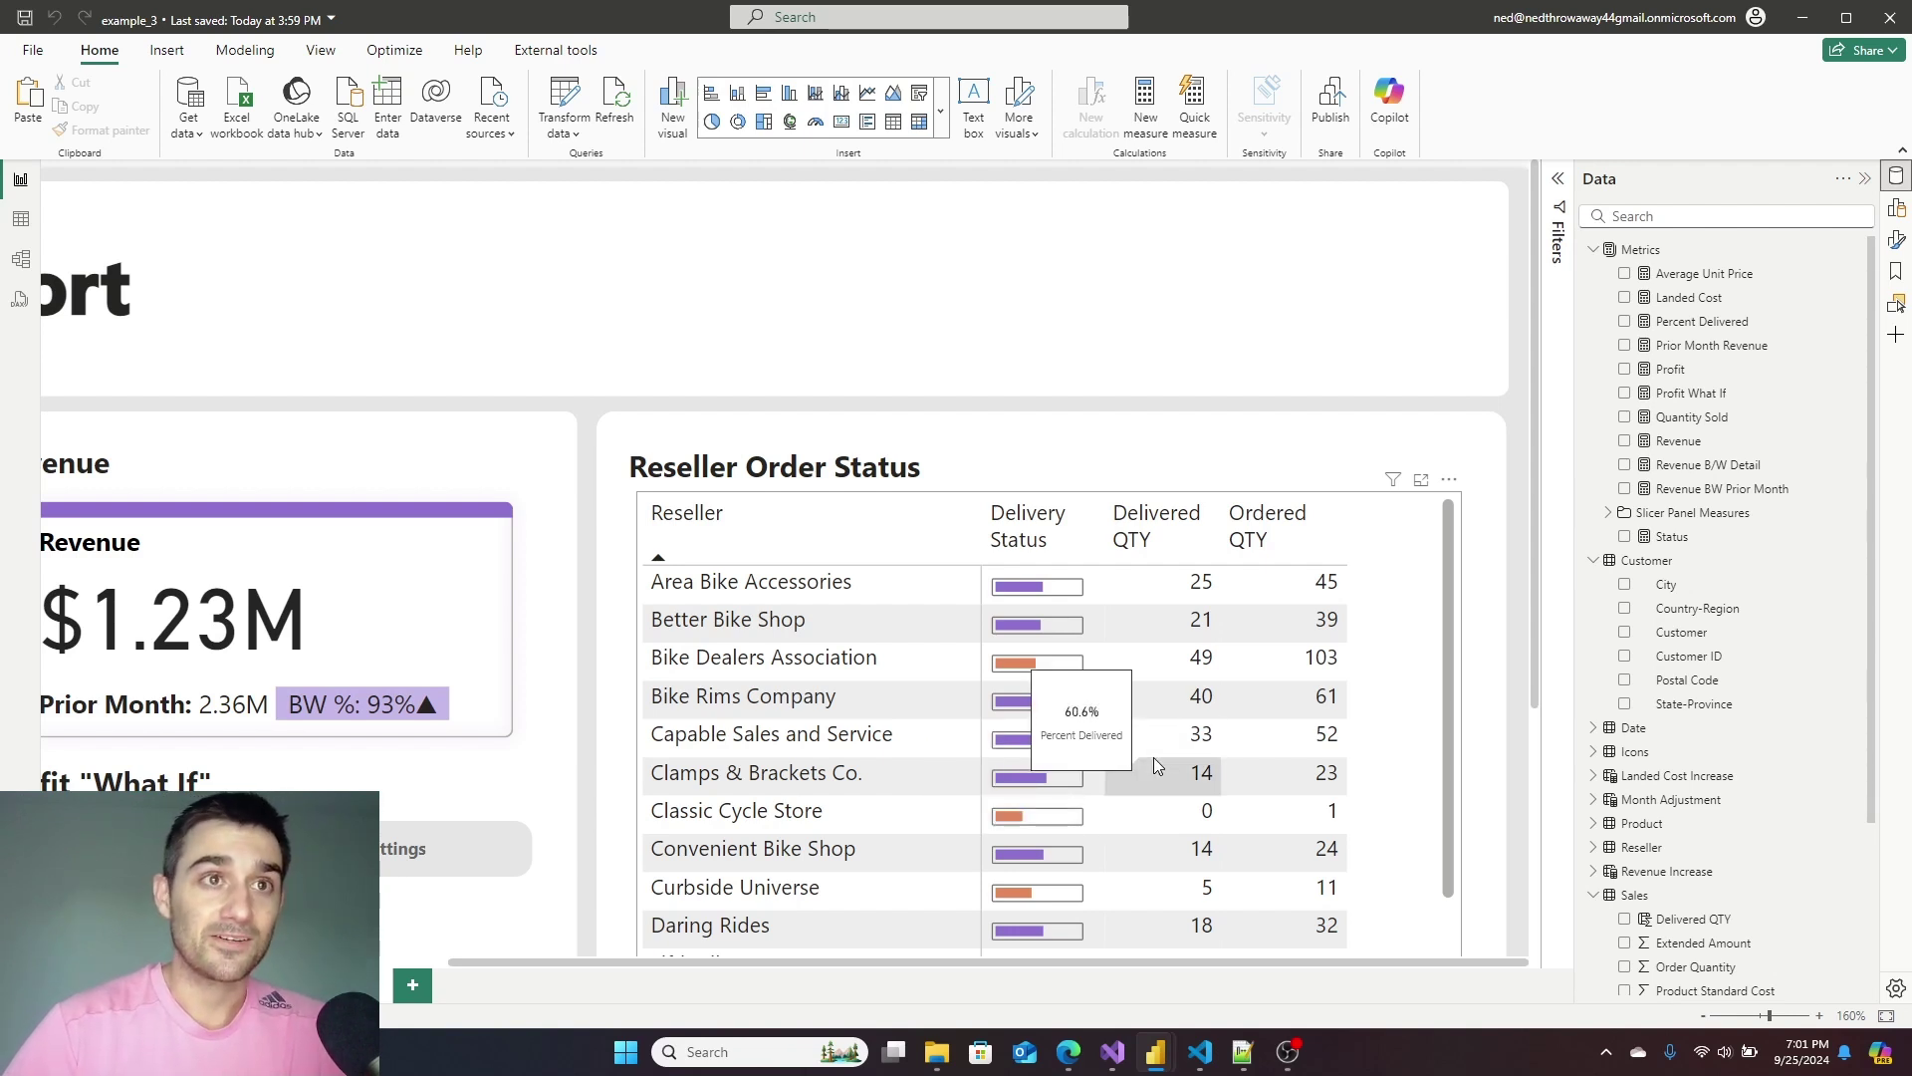